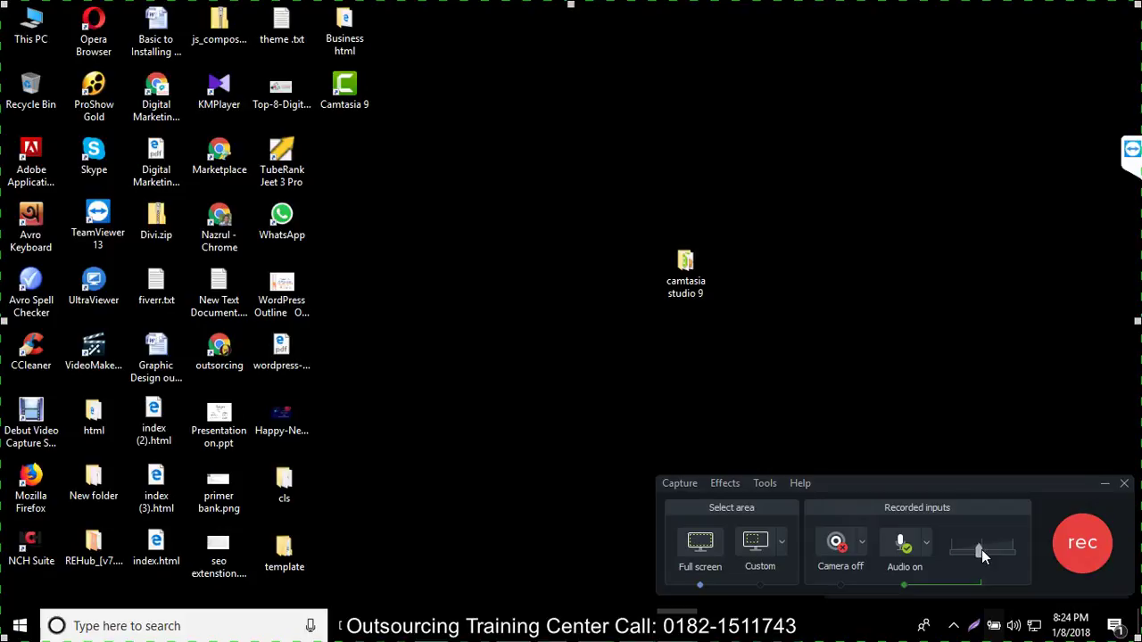
- Raise the microphone input level slightly, make a short full-screen recording with audio on, and stop it
{"action": "left_click_drag", "start_coordinate": [970, 552], "coordinate": [980, 551]}
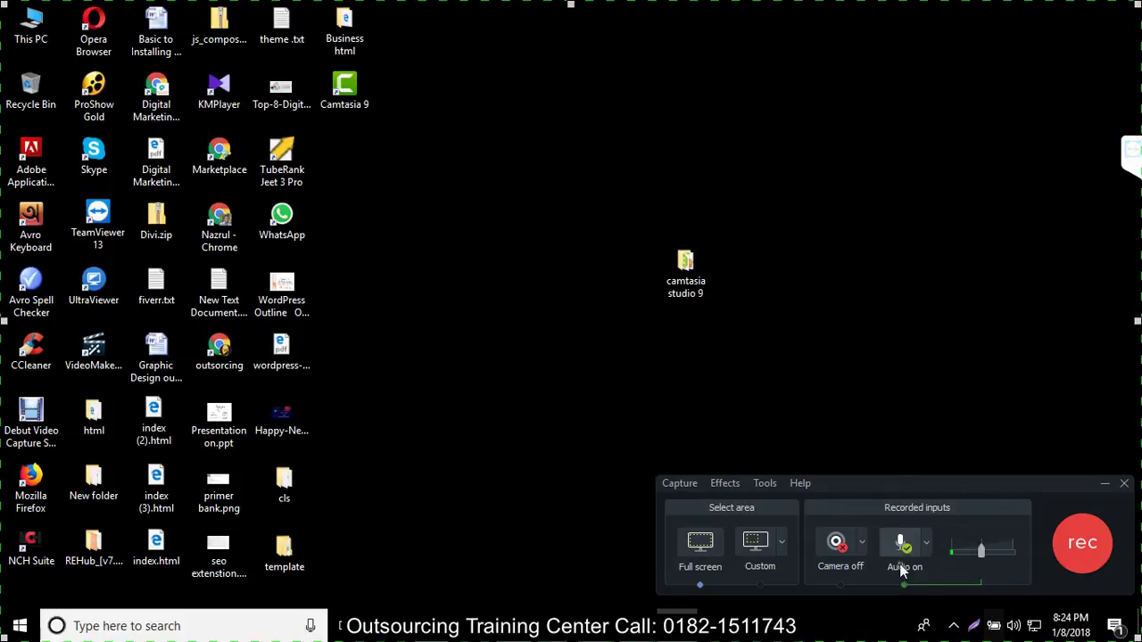
{"action": "left_click", "coordinate": [1075, 546]}
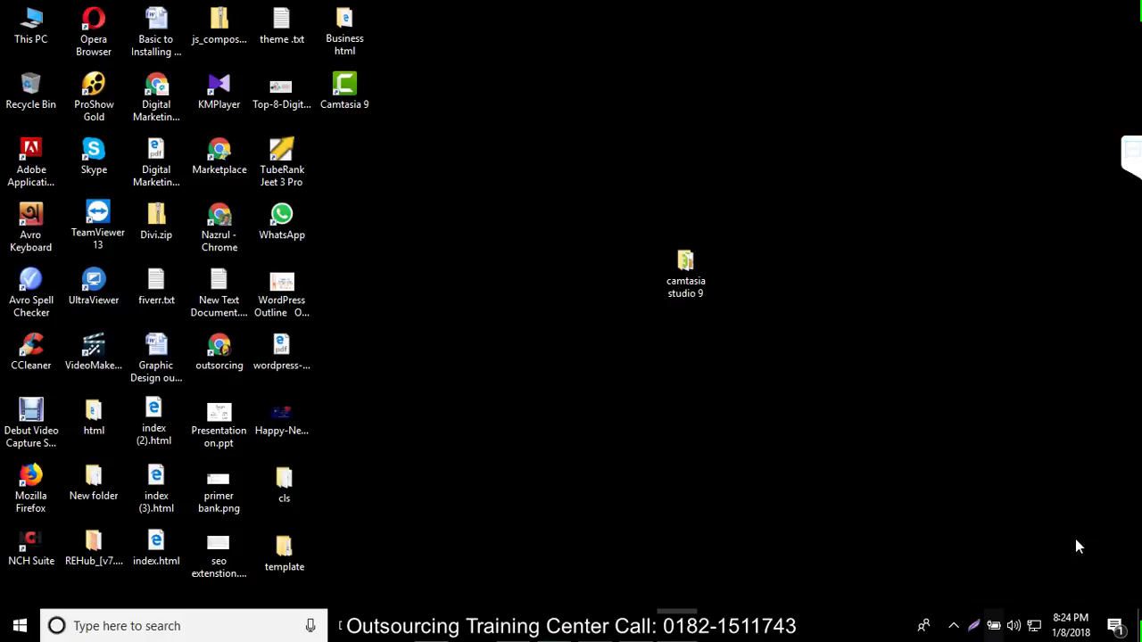
{"action": "left_click", "coordinate": [1013, 626]}
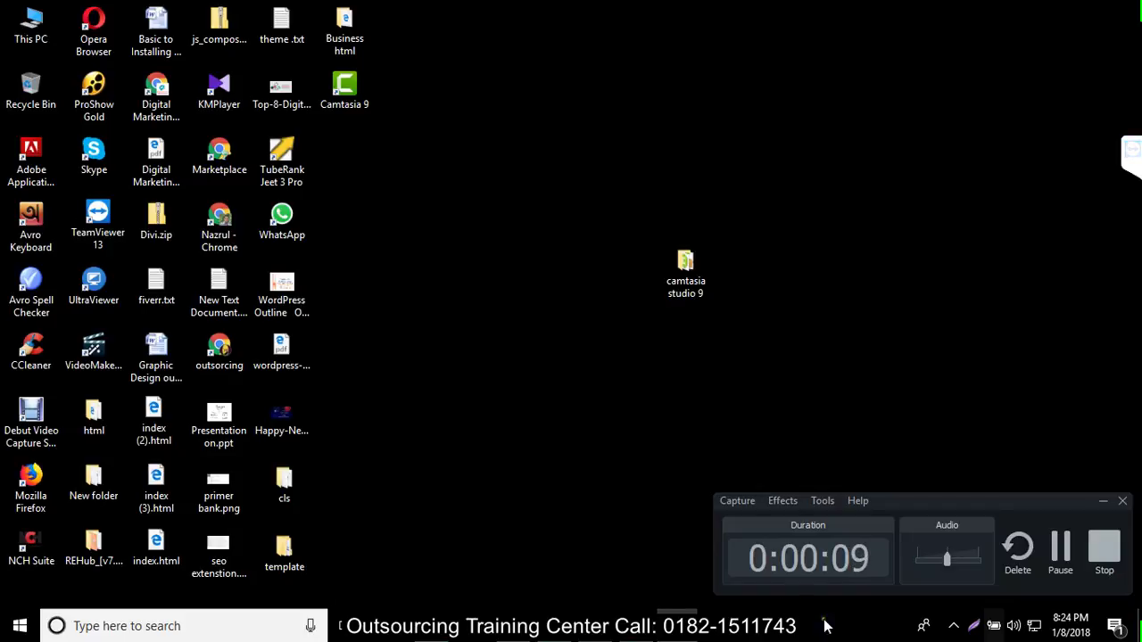
{"action": "left_click", "coordinate": [1115, 559]}
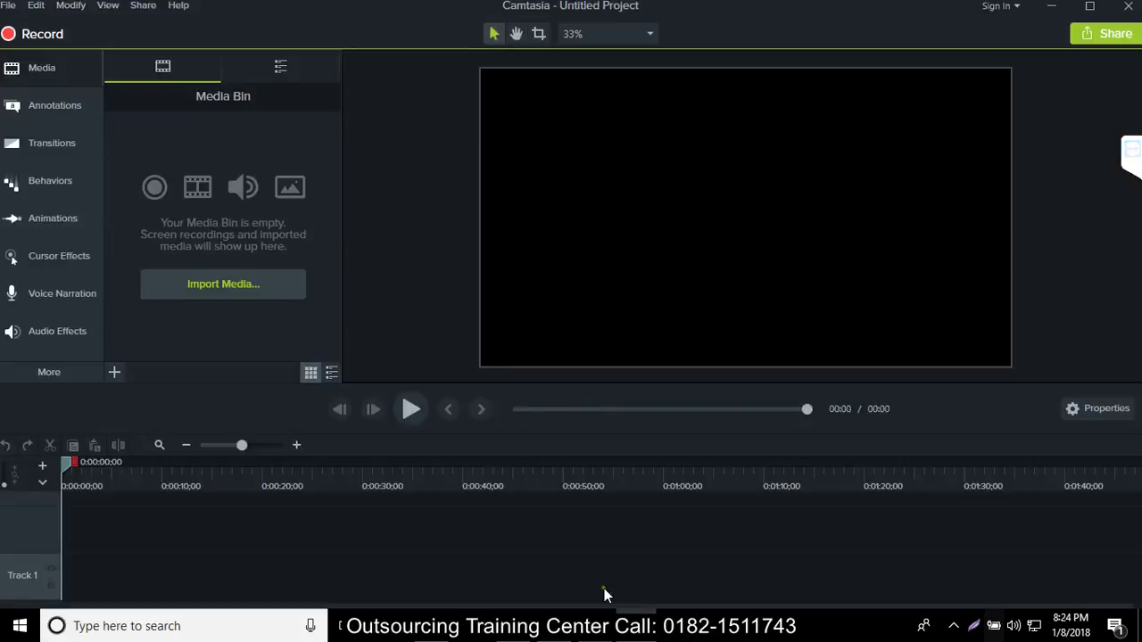
- Play the opening of the new screen recording from the timeline and pause it
{"action": "left_click", "coordinate": [410, 408]}
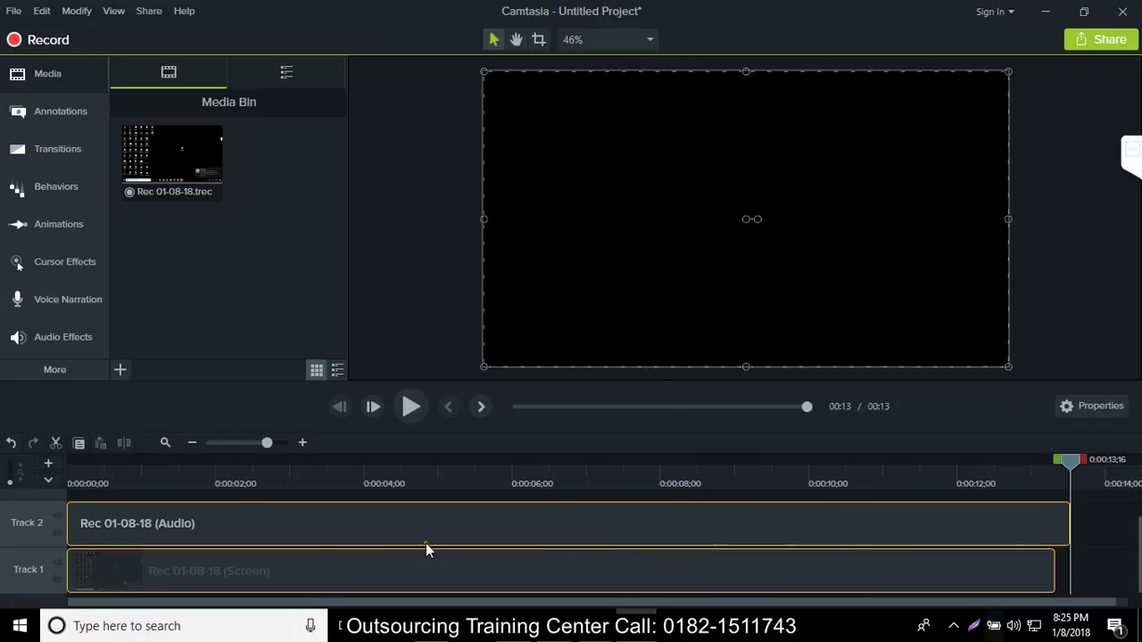
{"action": "left_click", "coordinate": [399, 408]}
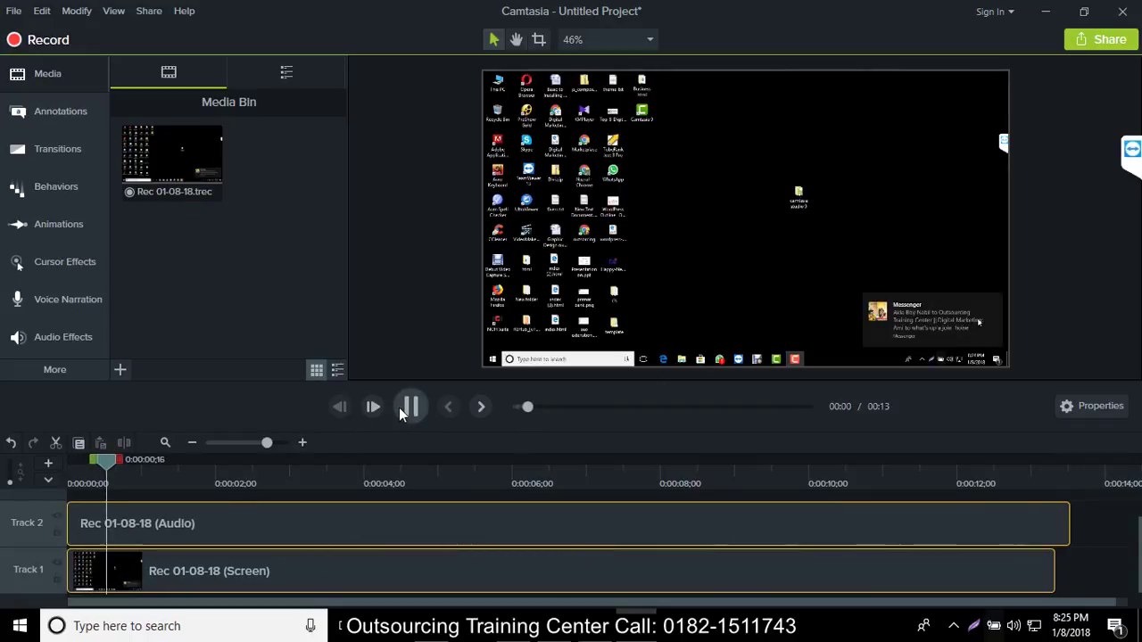
{"action": "left_click", "coordinate": [411, 406]}
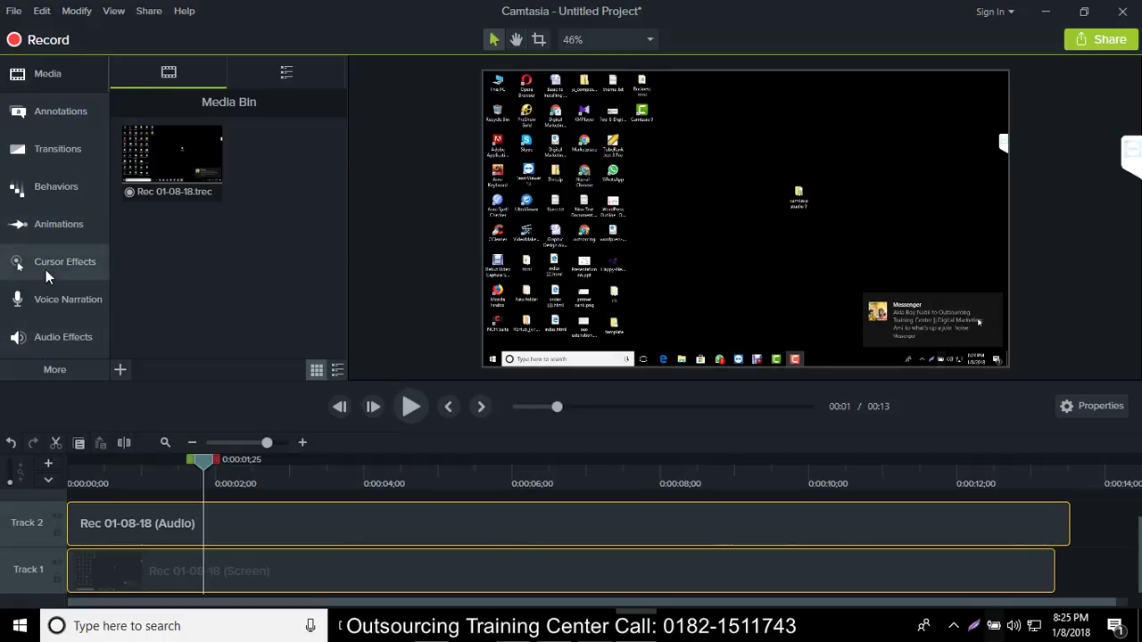
- Add the Noise Removal audio effect to the selected audio and screen clips on the timeline
{"action": "left_click", "coordinate": [45, 341]}
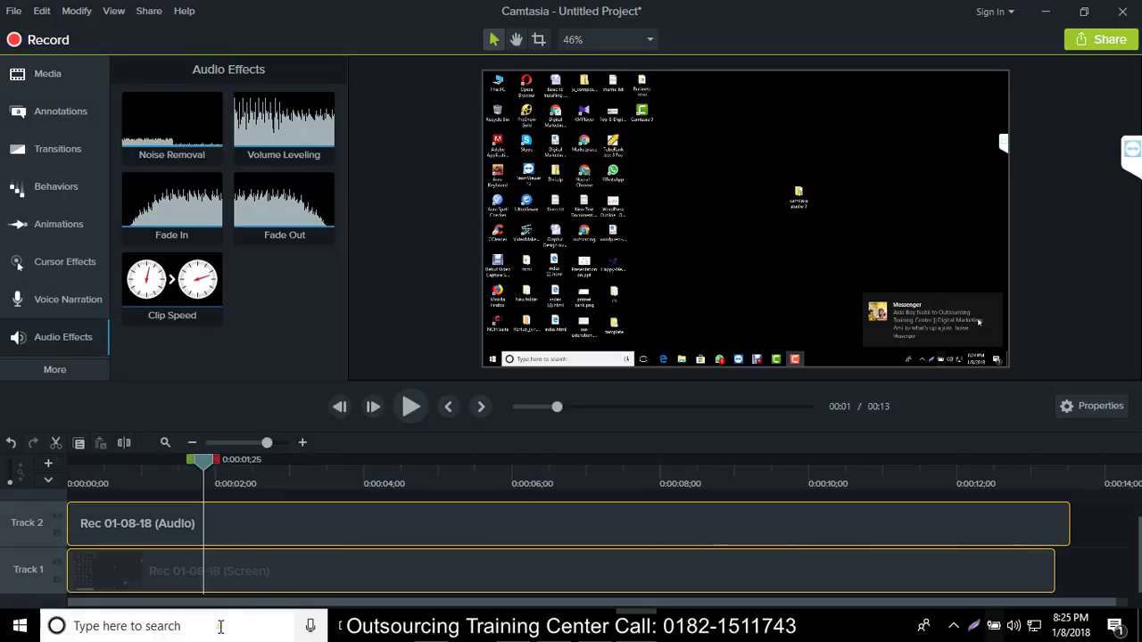
{"action": "right_click", "coordinate": [158, 135]}
{"action": "right_click", "coordinate": [157, 122]}
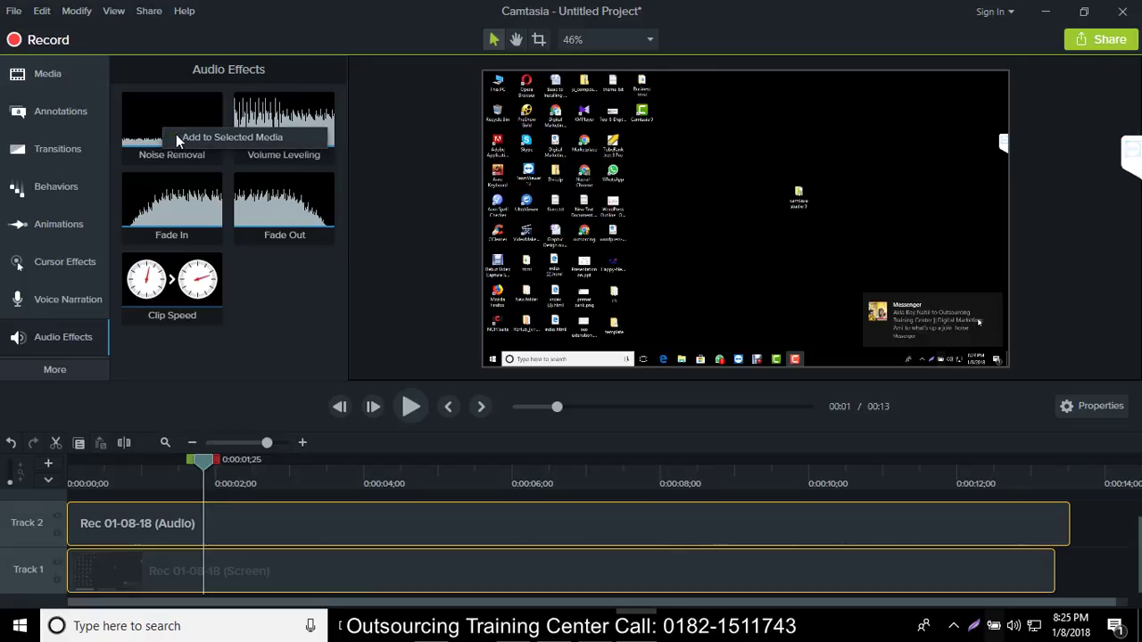
{"action": "right_click", "coordinate": [175, 109]}
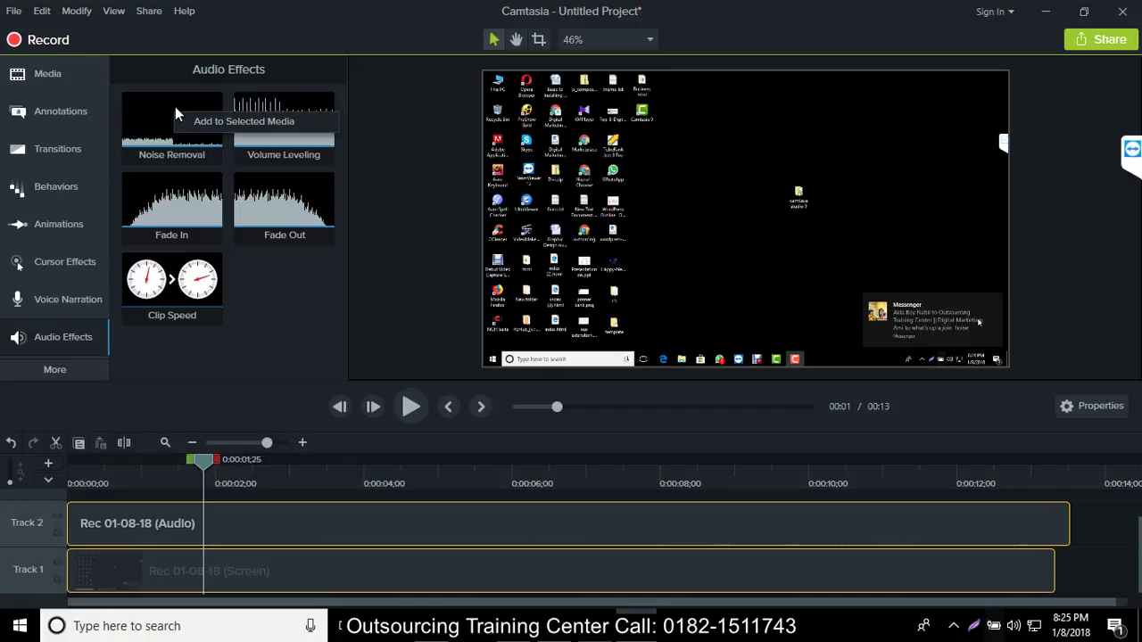
{"action": "left_click", "coordinate": [194, 119]}
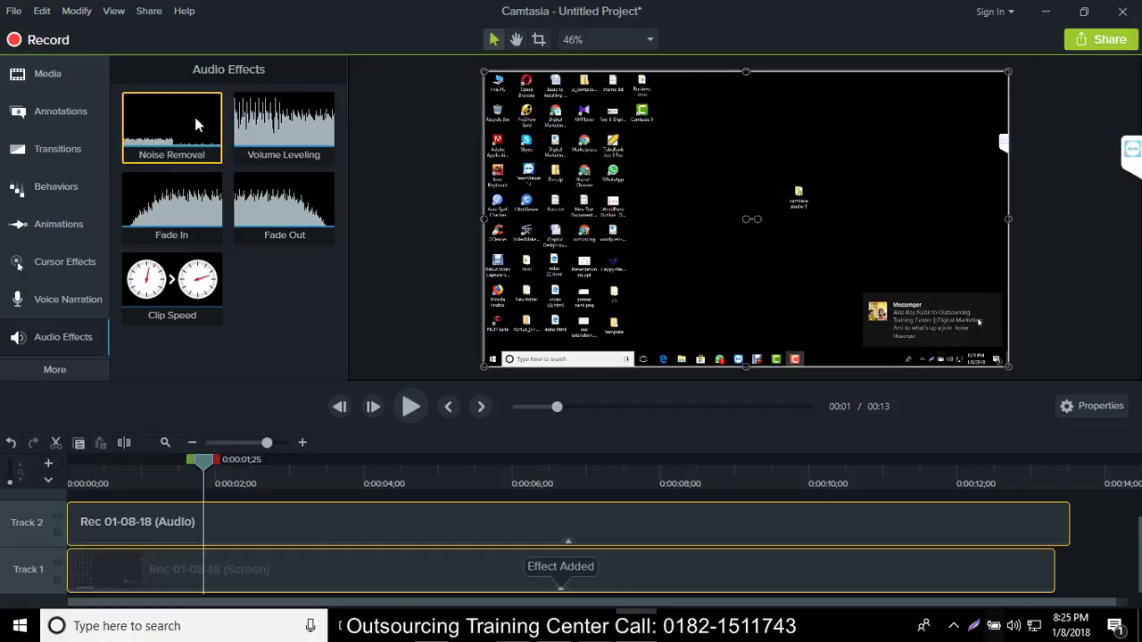
- Play the clips with Noise Removal applied, replay them from near the start, and pause
{"action": "left_click", "coordinate": [413, 406]}
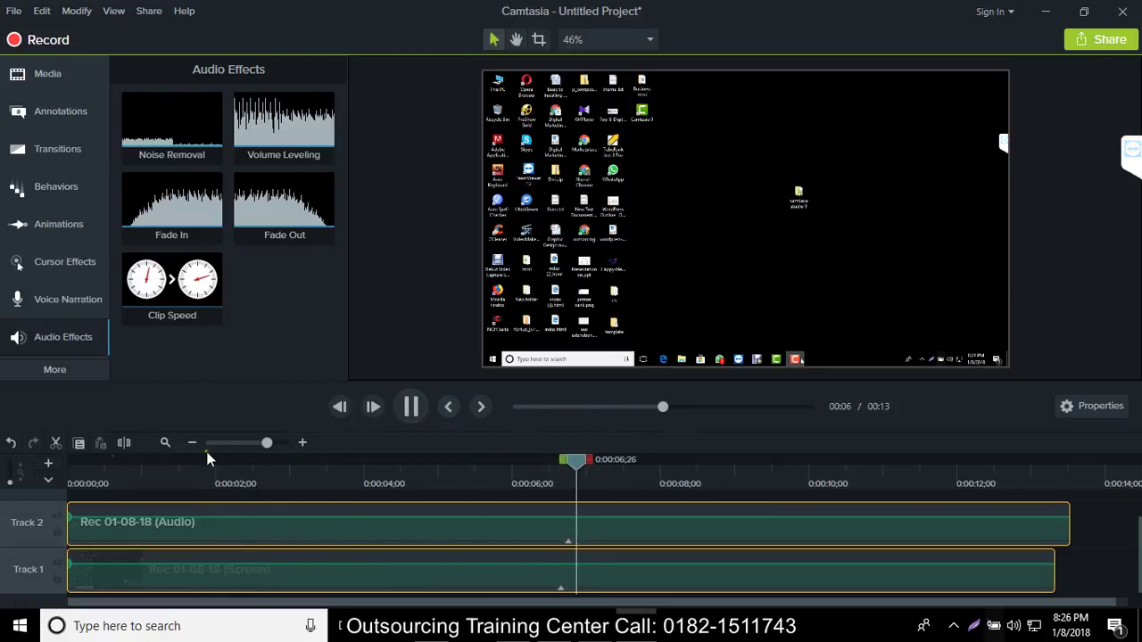
{"action": "left_click", "coordinate": [524, 406]}
{"action": "left_click", "coordinate": [524, 406]}
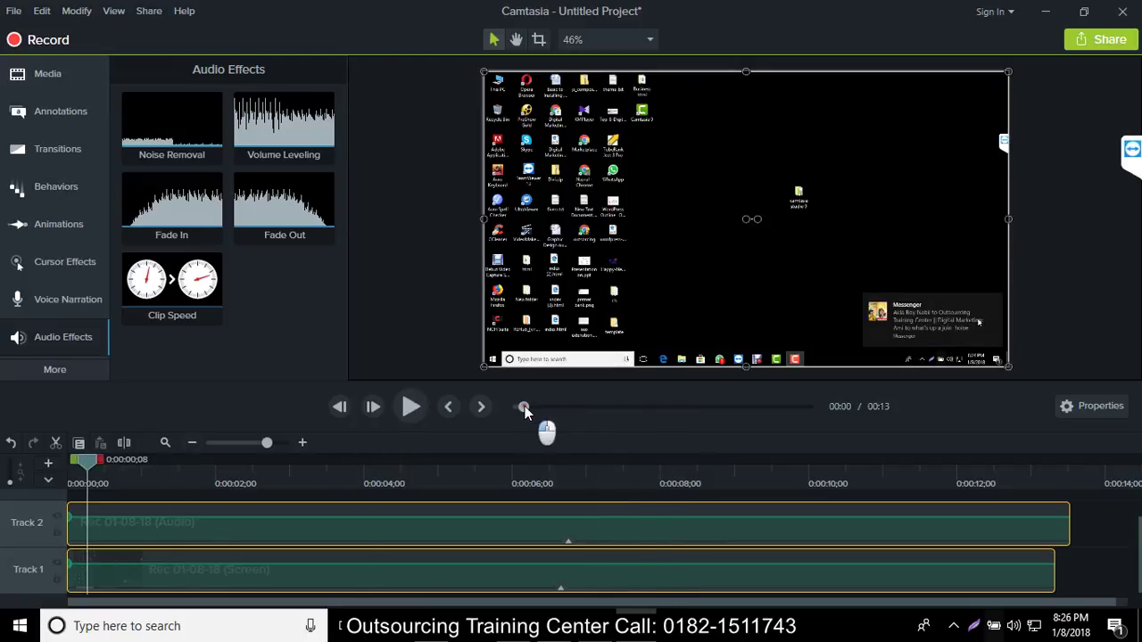
{"action": "left_click", "coordinate": [410, 408]}
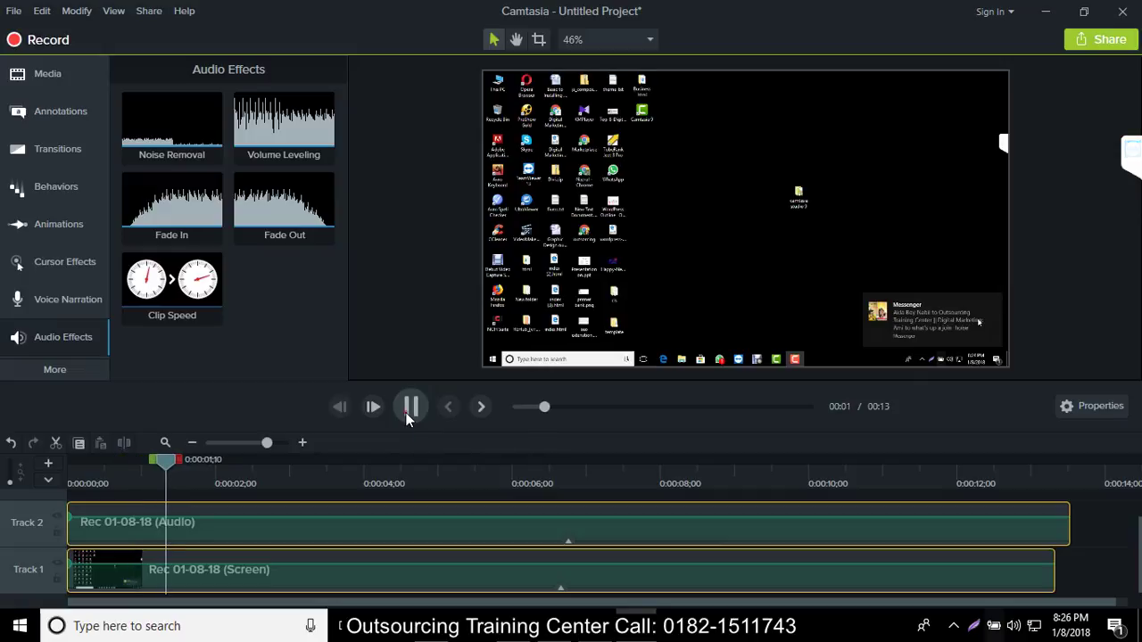
{"action": "left_click", "coordinate": [409, 412]}
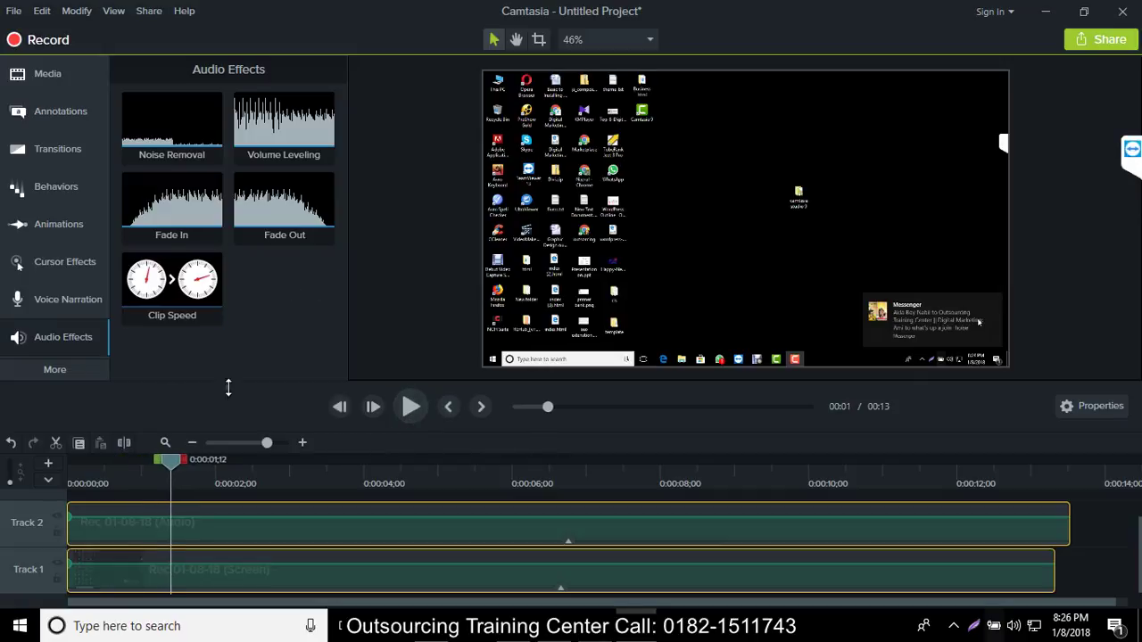
- Apply the Cursor Highlight effect to the screen recording on the canvas
{"action": "left_click", "coordinate": [56, 258]}
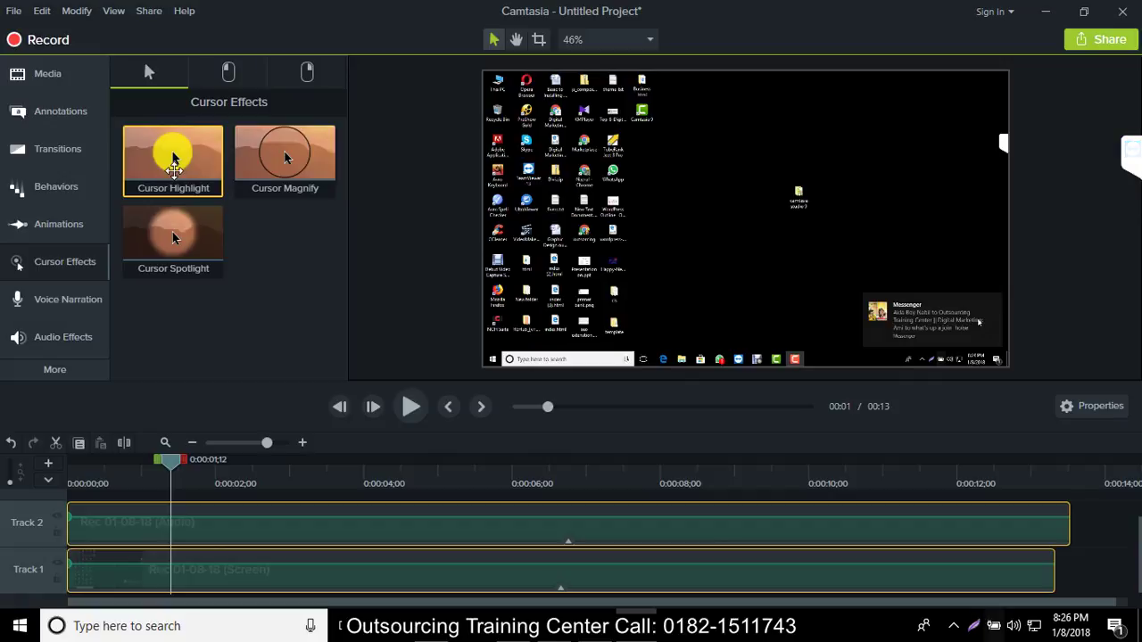
{"action": "left_click_drag", "start_coordinate": [174, 169], "coordinate": [683, 165]}
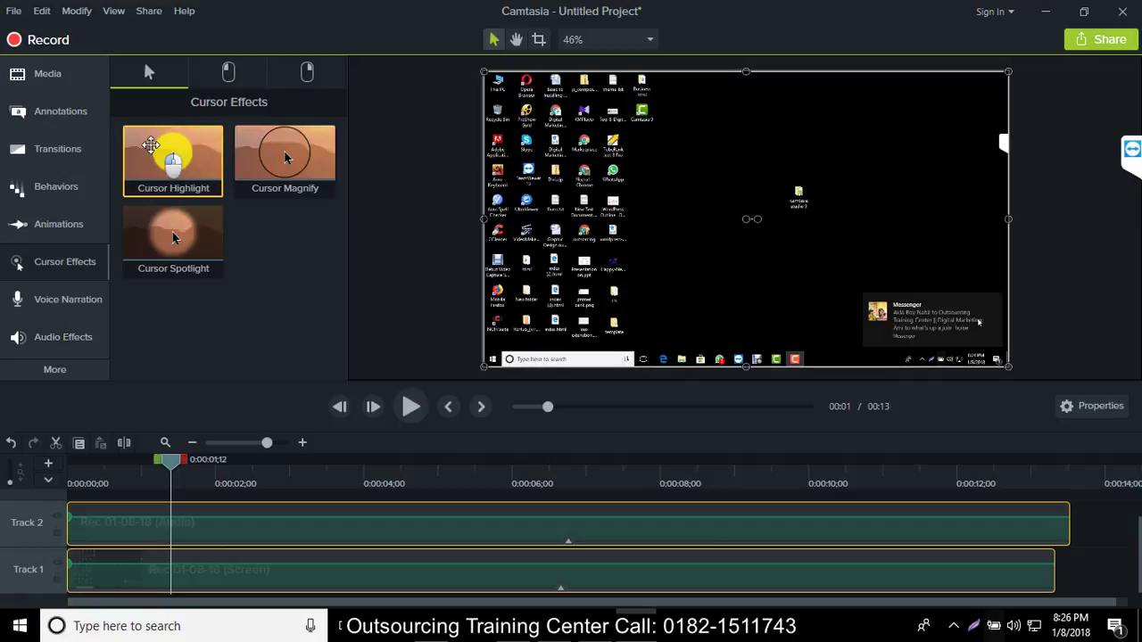
{"action": "left_click", "coordinate": [210, 170]}
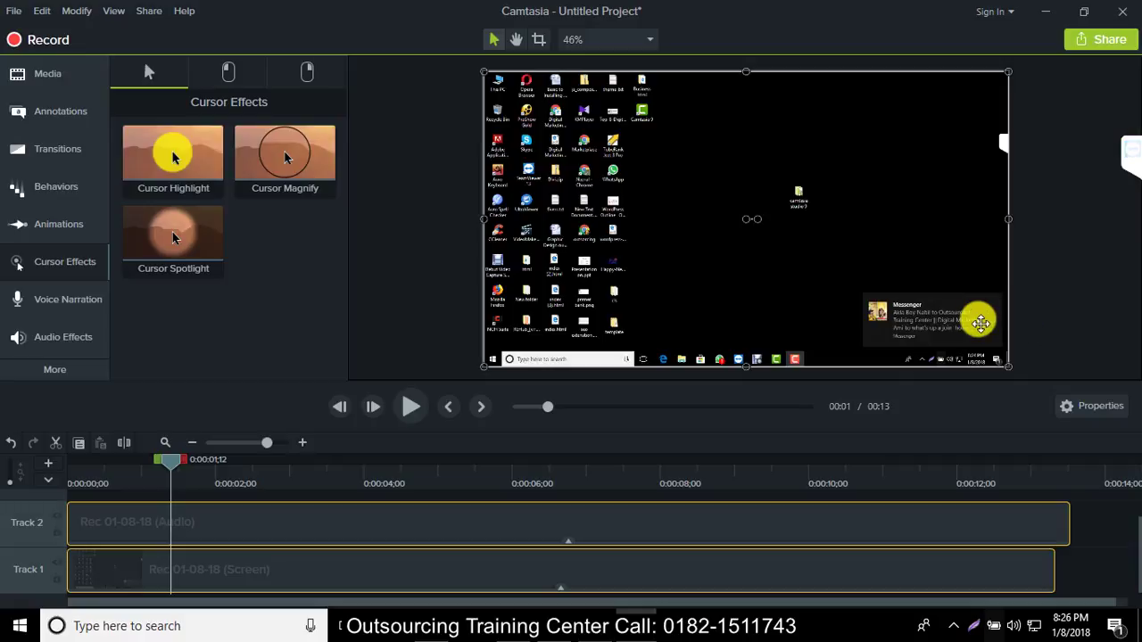
{"action": "key", "text": "Print"}
{"action": "left_click_drag", "start_coordinate": [940, 286], "coordinate": [1018, 345]}
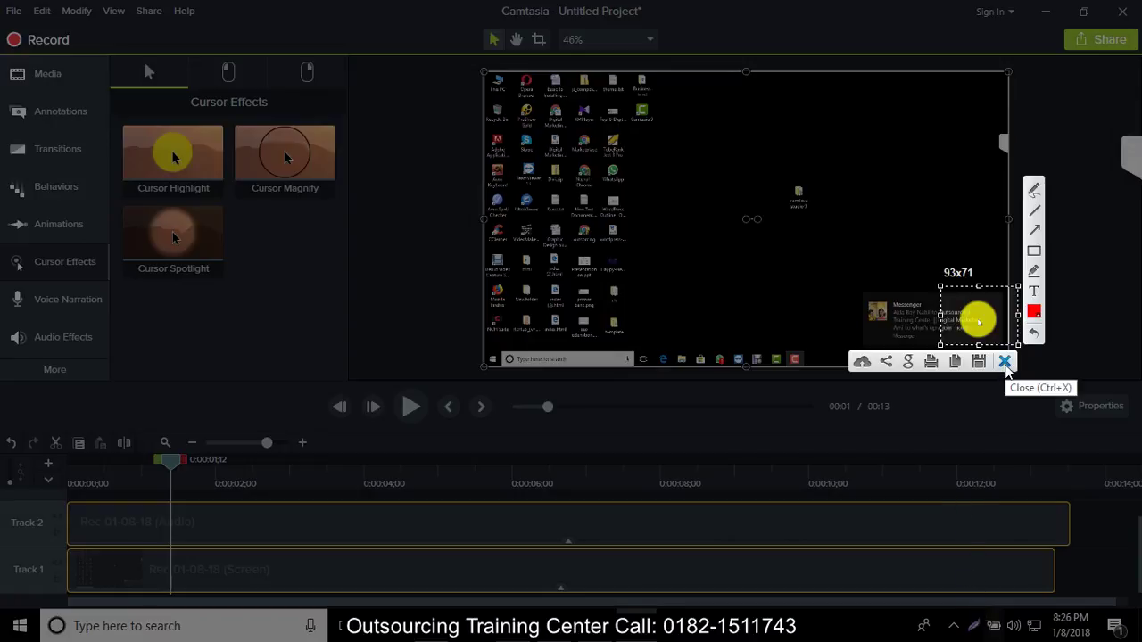
{"action": "left_click", "coordinate": [1005, 362]}
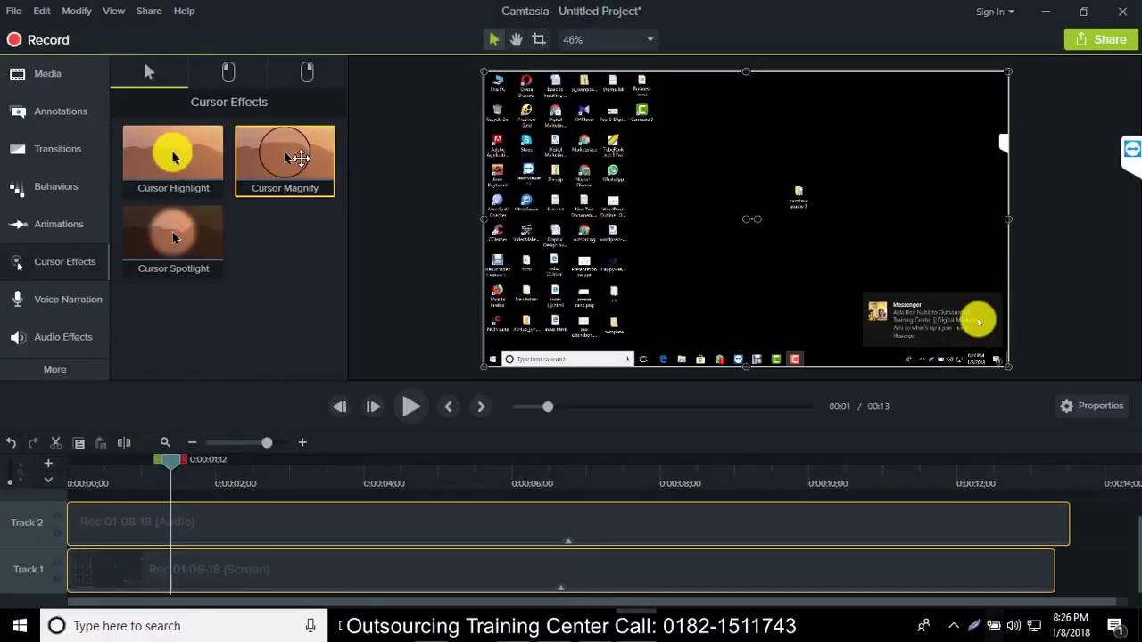
- Apply the Cursor Magnify effect to the screen recording on the canvas
{"action": "left_click_drag", "start_coordinate": [299, 157], "coordinate": [694, 226]}
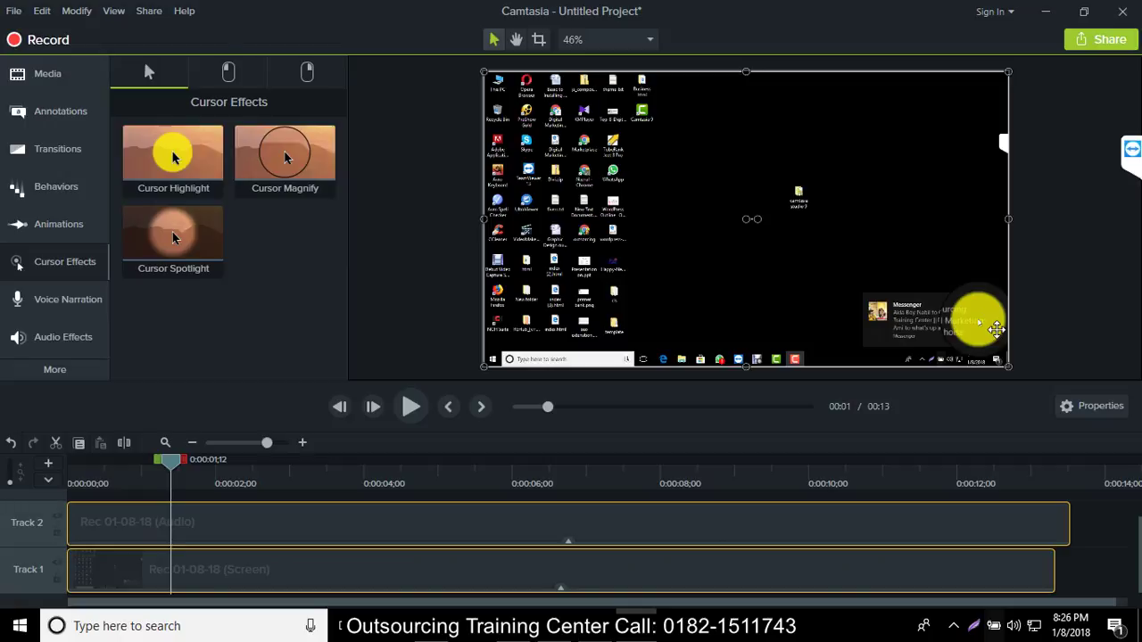
{"action": "key", "text": "Print"}
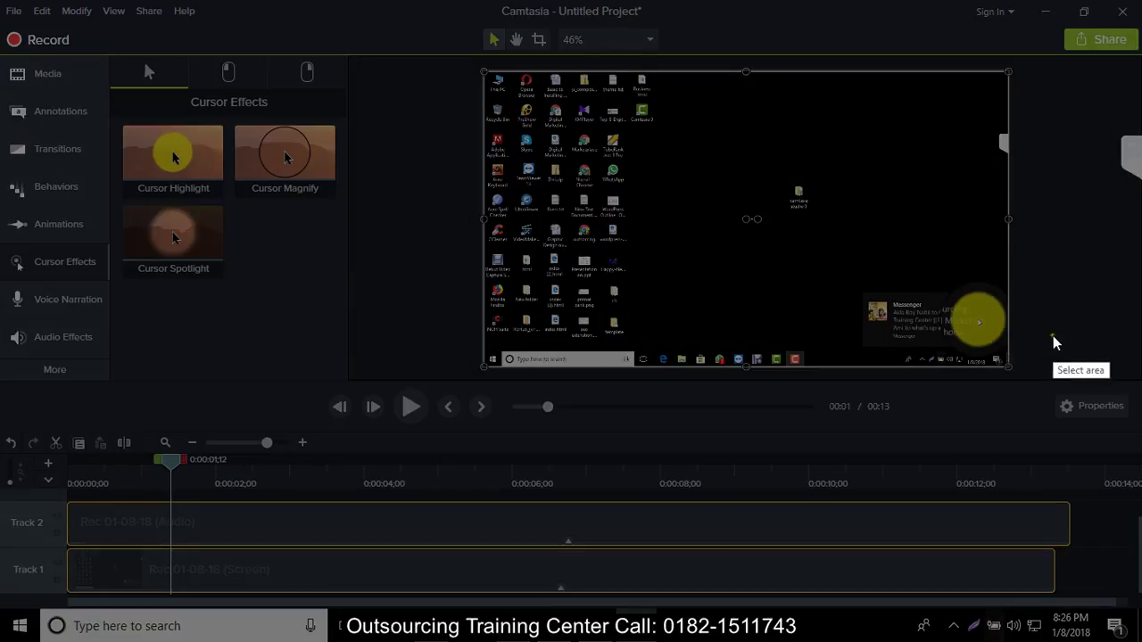
{"action": "left_click_drag", "start_coordinate": [919, 254], "coordinate": [1023, 359]}
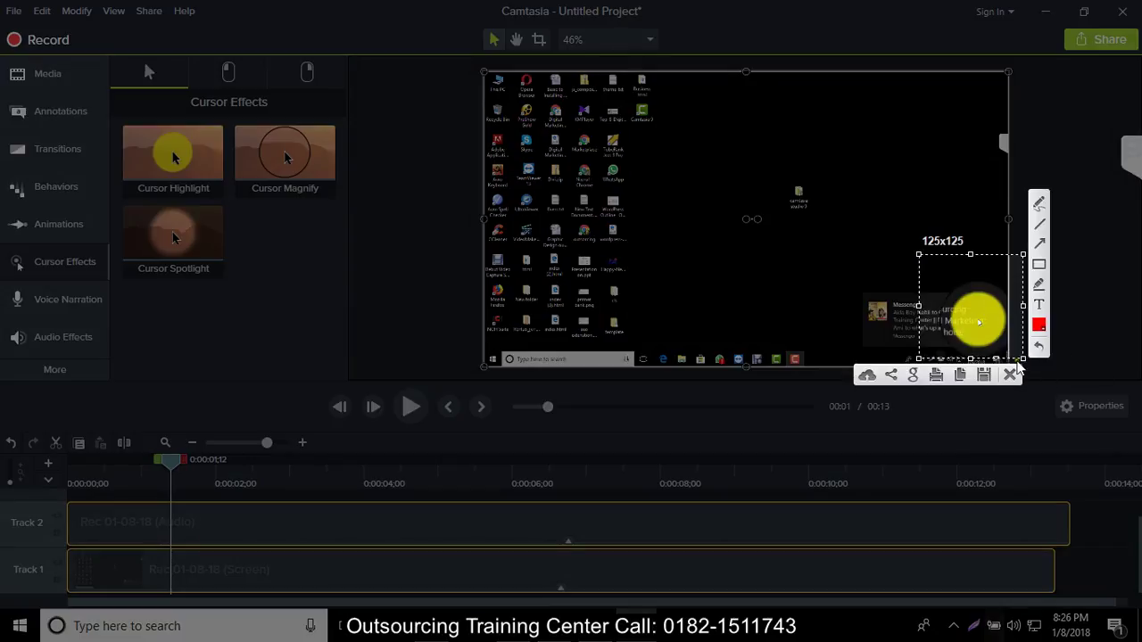
{"action": "left_click", "coordinate": [1009, 373]}
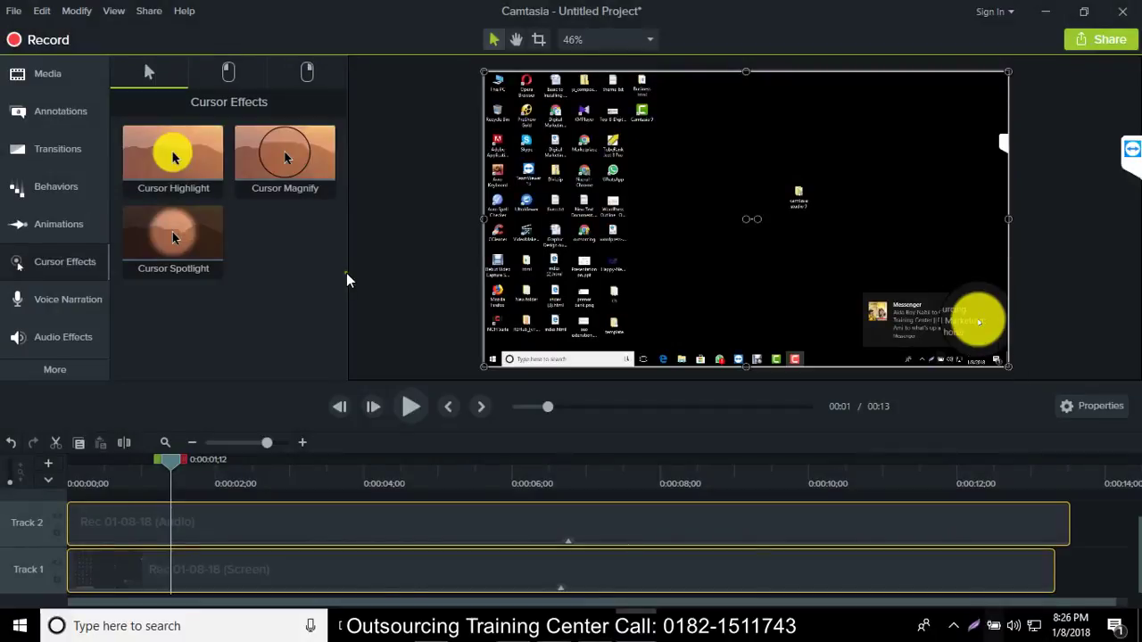
- Add the Cursor Spotlight effect to the selected screen recording
{"action": "right_click", "coordinate": [200, 253]}
{"action": "left_click", "coordinate": [230, 263]}
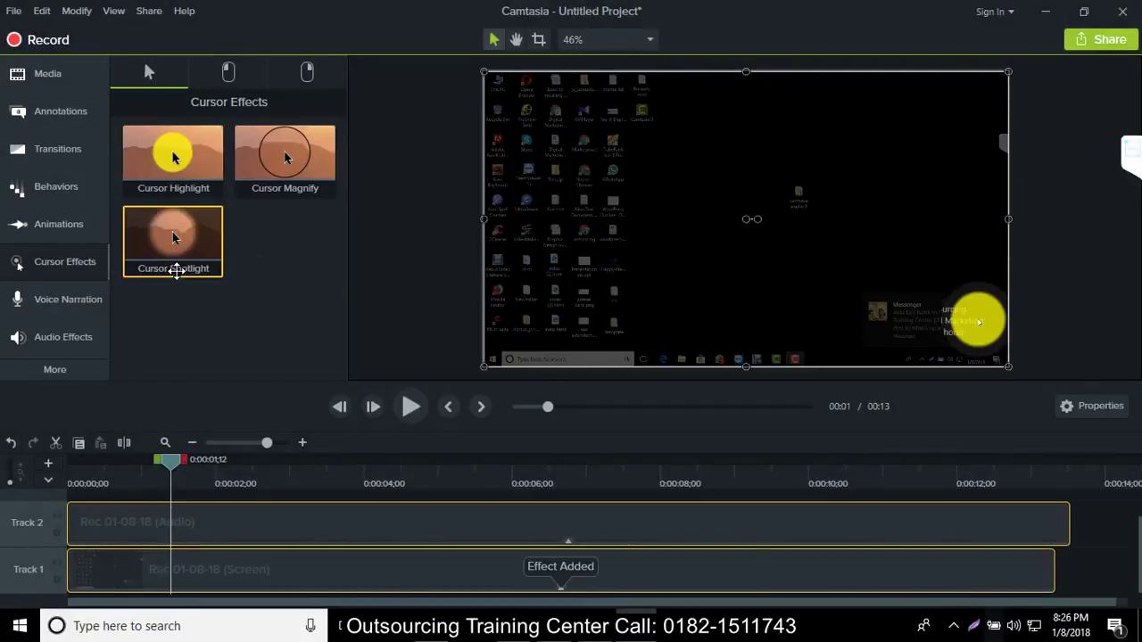
{"action": "right_click", "coordinate": [184, 257]}
{"action": "left_click", "coordinate": [281, 234]}
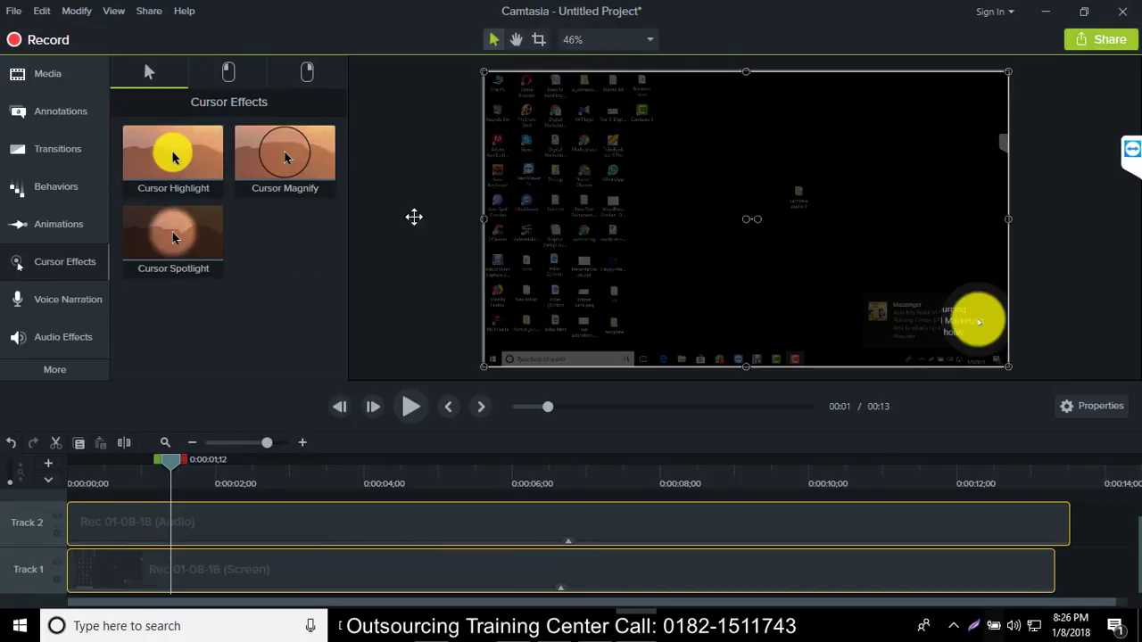
- Record a short voice narration from the playhead and save it as Narration 1.m4a in the Voice Narrations folder
{"action": "left_click", "coordinate": [79, 298]}
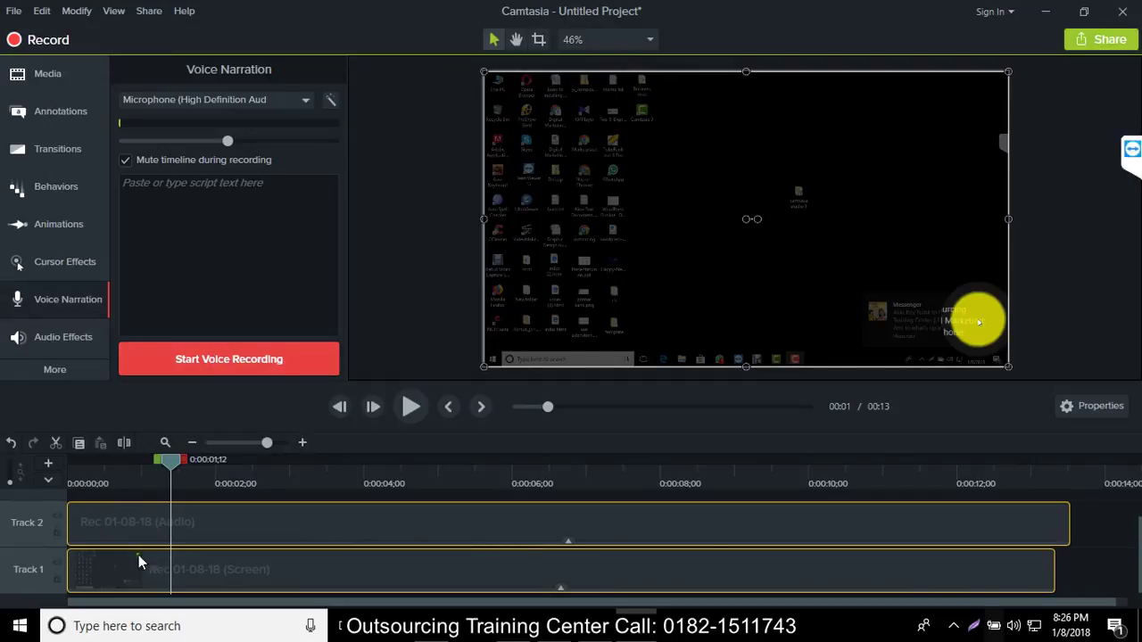
{"action": "left_click", "coordinate": [222, 361]}
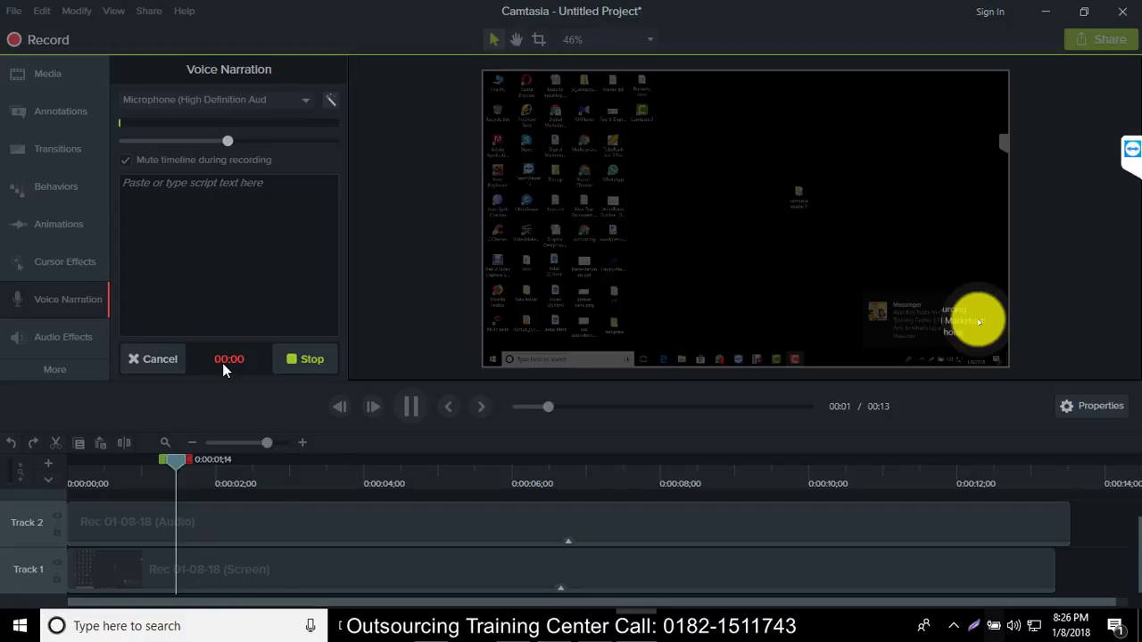
{"action": "left_click", "coordinate": [301, 360]}
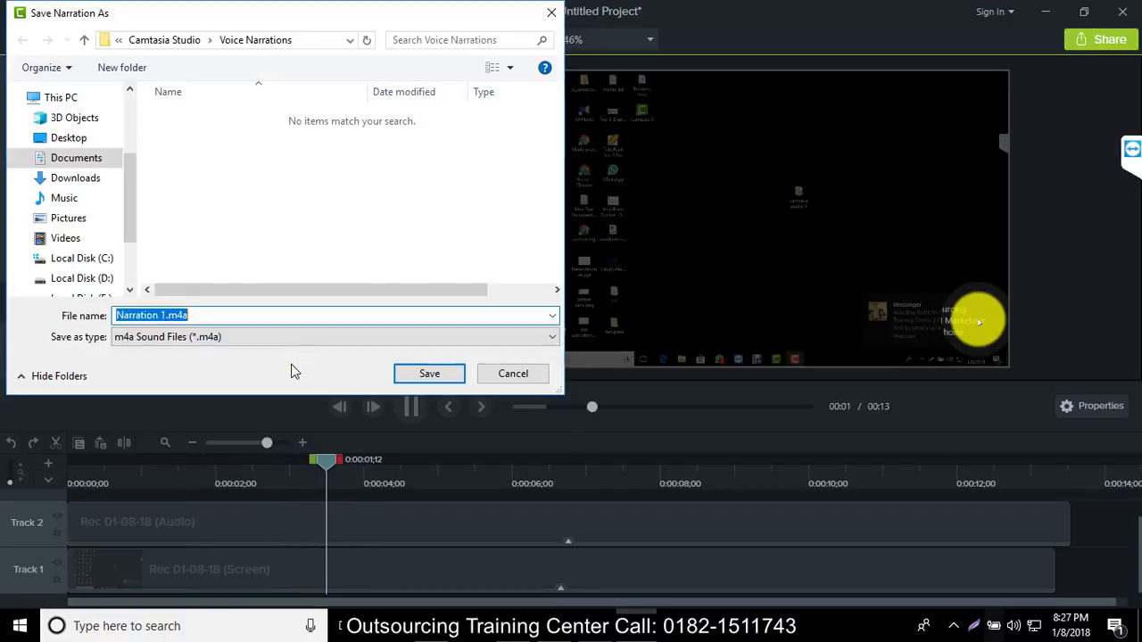
{"action": "left_click", "coordinate": [412, 375]}
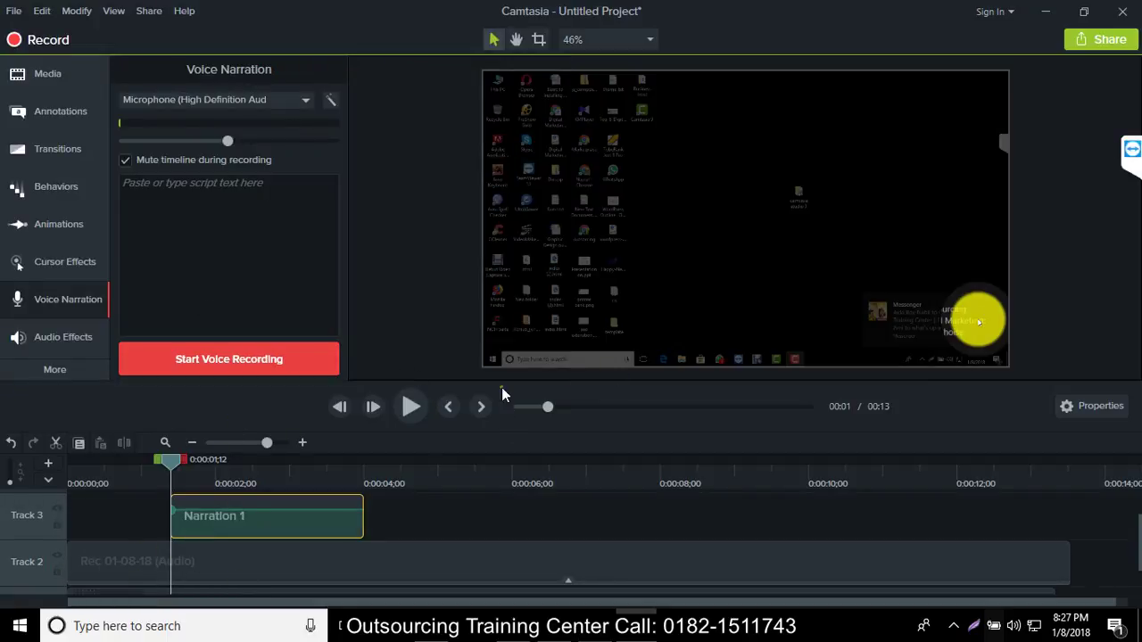
- Play the timeline through the narration clip, replay it from near the start, and pause past the clip's end
{"action": "left_click", "coordinate": [412, 406]}
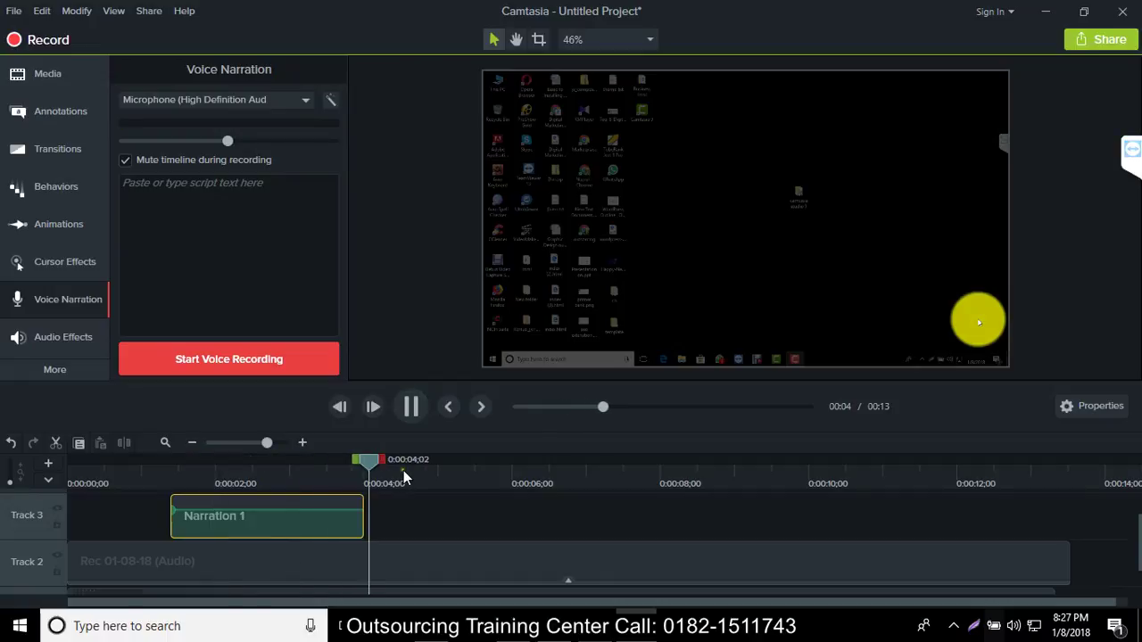
{"action": "left_click", "coordinate": [106, 471]}
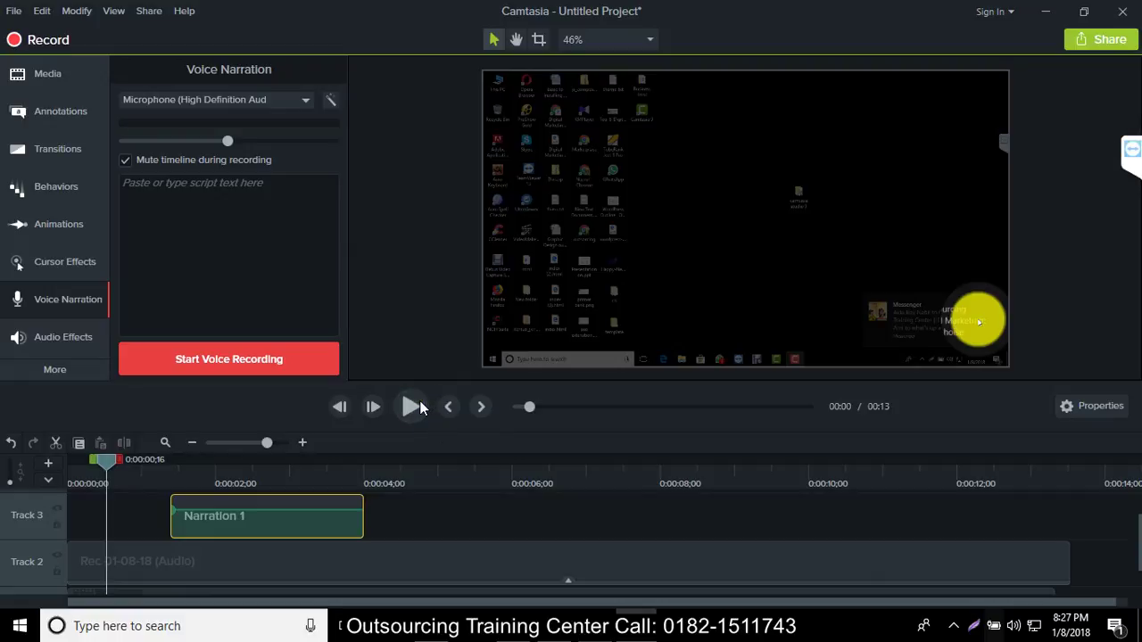
{"action": "left_click", "coordinate": [413, 406]}
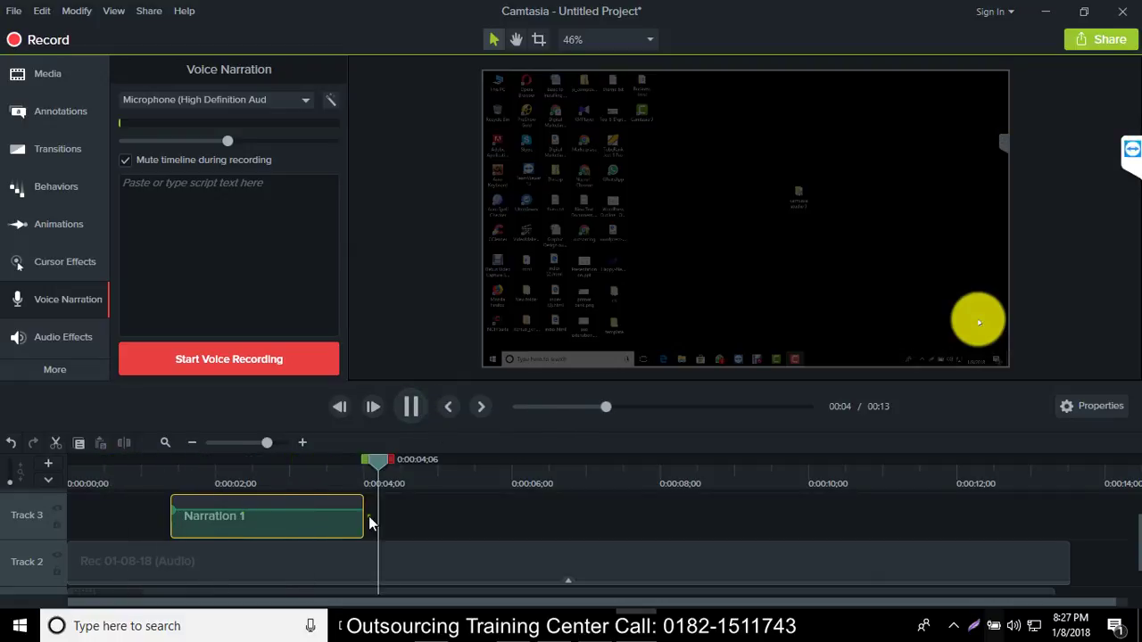
{"action": "left_click", "coordinate": [409, 410]}
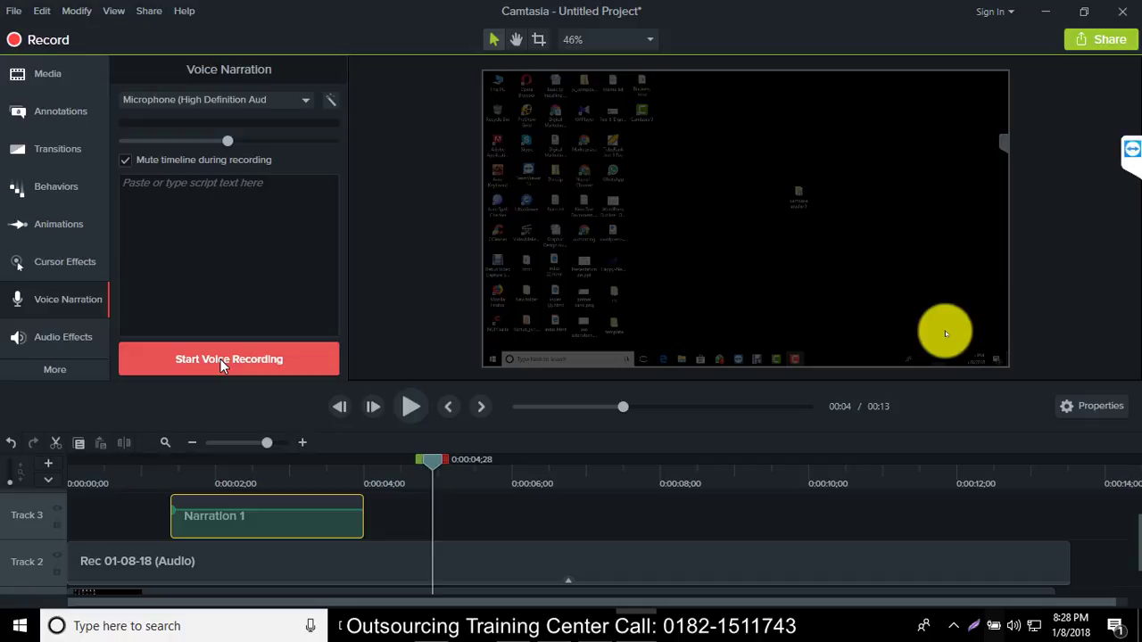
- Examine the preset animations, from Custom and Restore to Full Opacity and Tilt Right, and play the timeline briefly from its start
{"action": "left_click", "coordinate": [32, 228]}
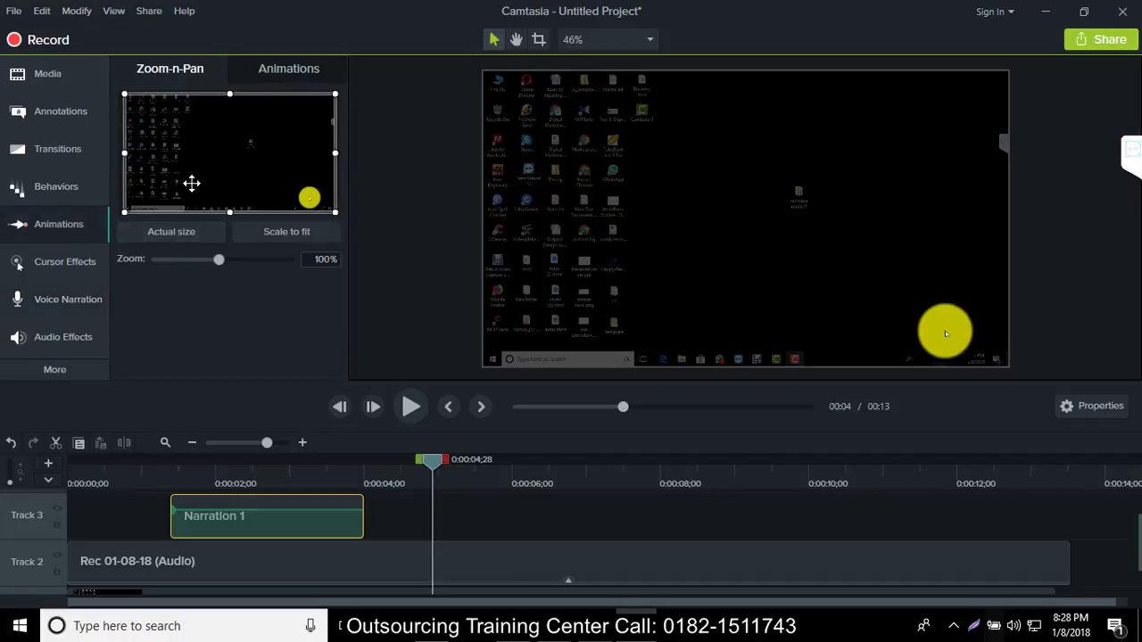
{"action": "left_click", "coordinate": [268, 78]}
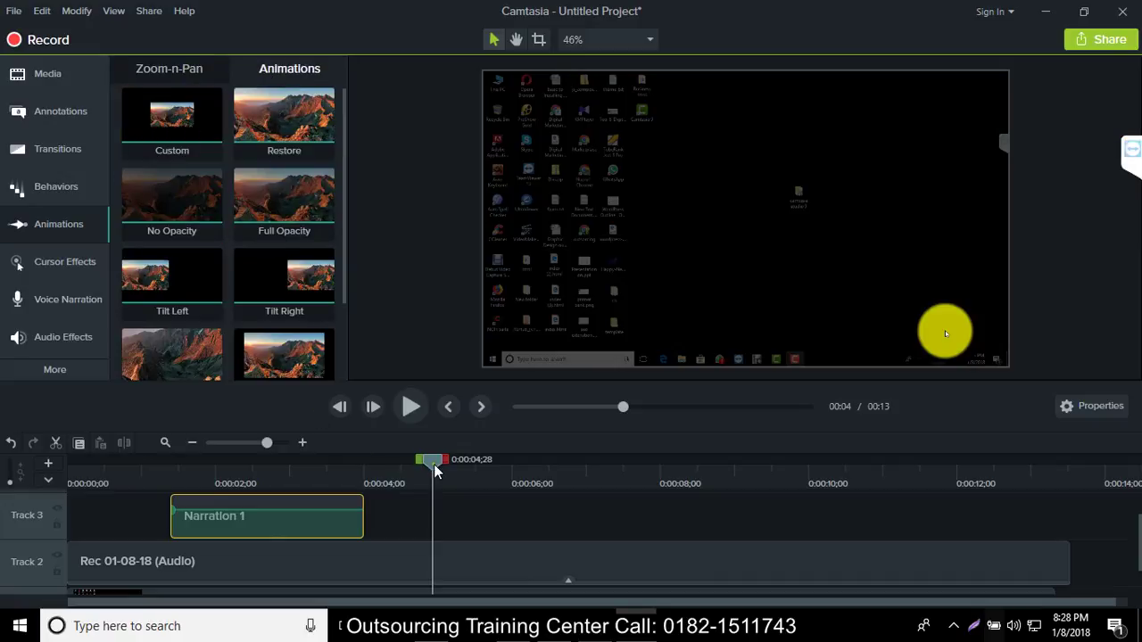
{"action": "left_click_drag", "start_coordinate": [432, 460], "coordinate": [35, 455]}
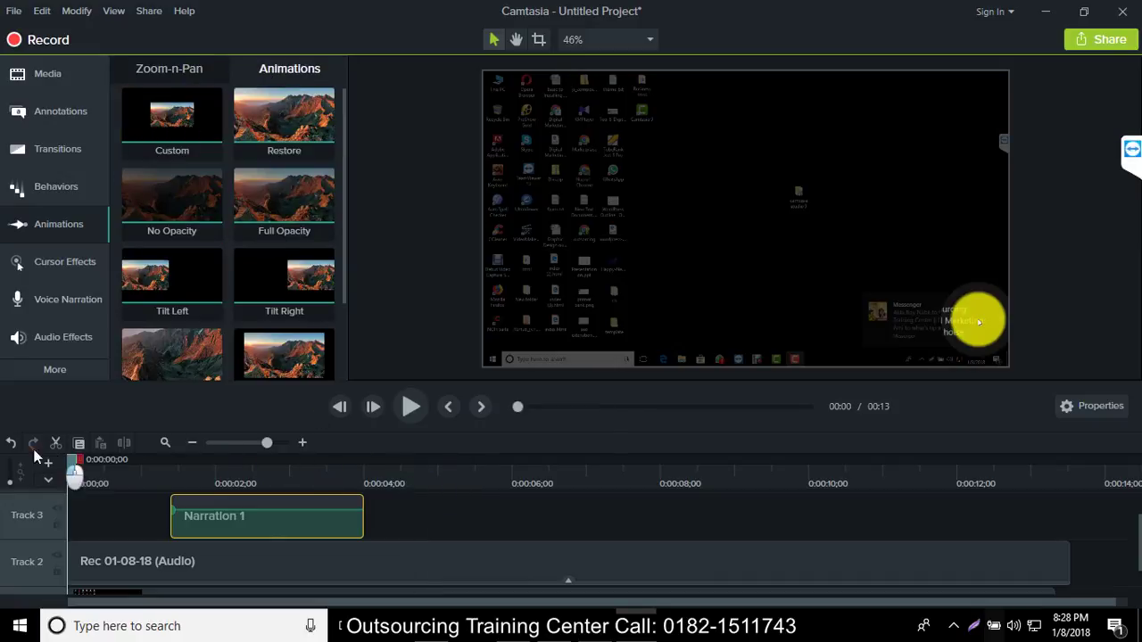
{"action": "right_click", "coordinate": [185, 138]}
{"action": "left_click", "coordinate": [270, 114]}
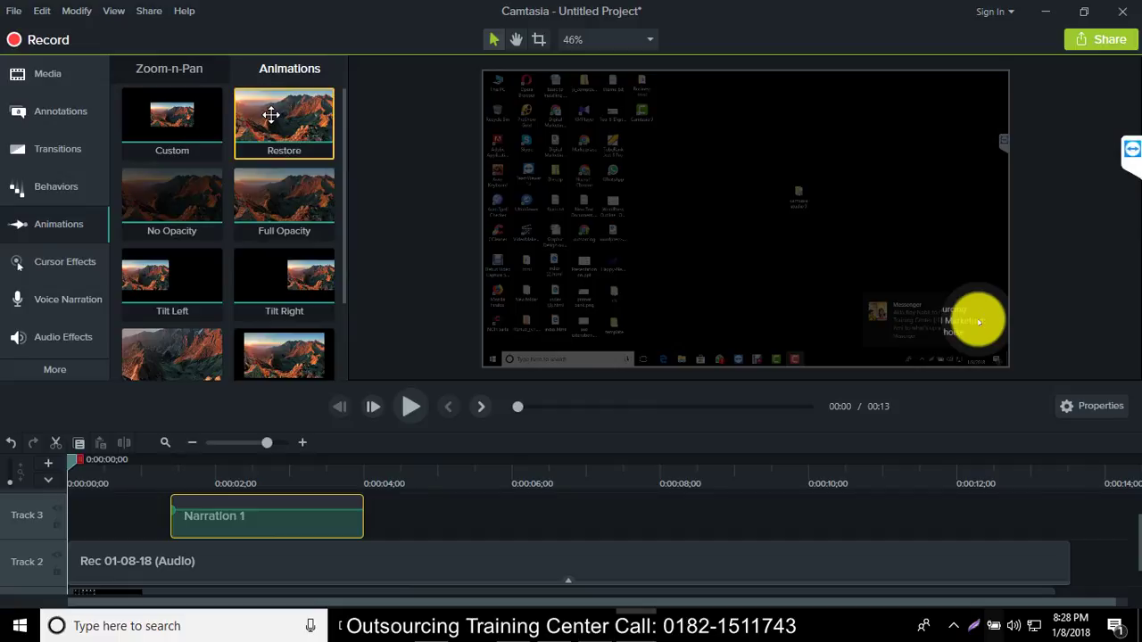
{"action": "right_click", "coordinate": [270, 114]}
{"action": "left_click", "coordinate": [256, 212]}
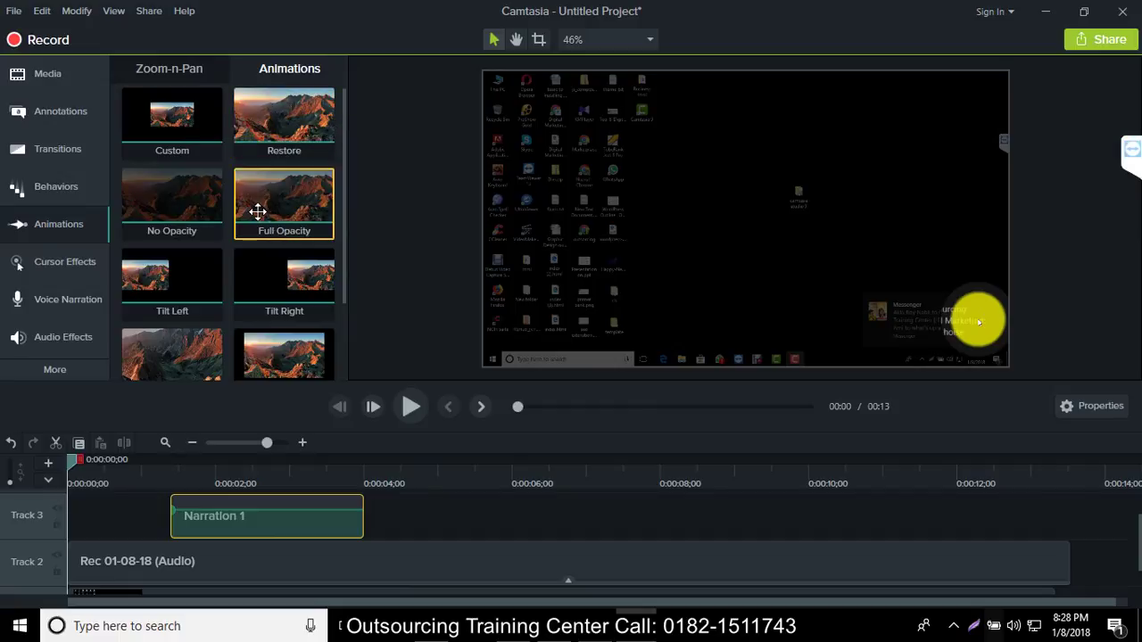
{"action": "left_click", "coordinate": [411, 406]}
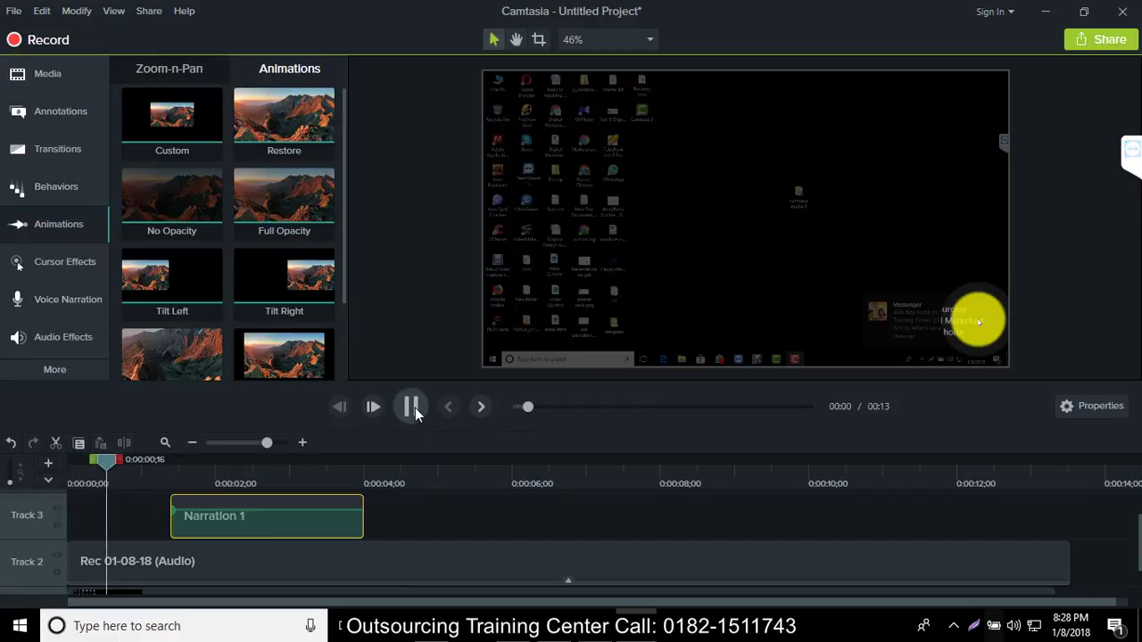
{"action": "left_click", "coordinate": [267, 291]}
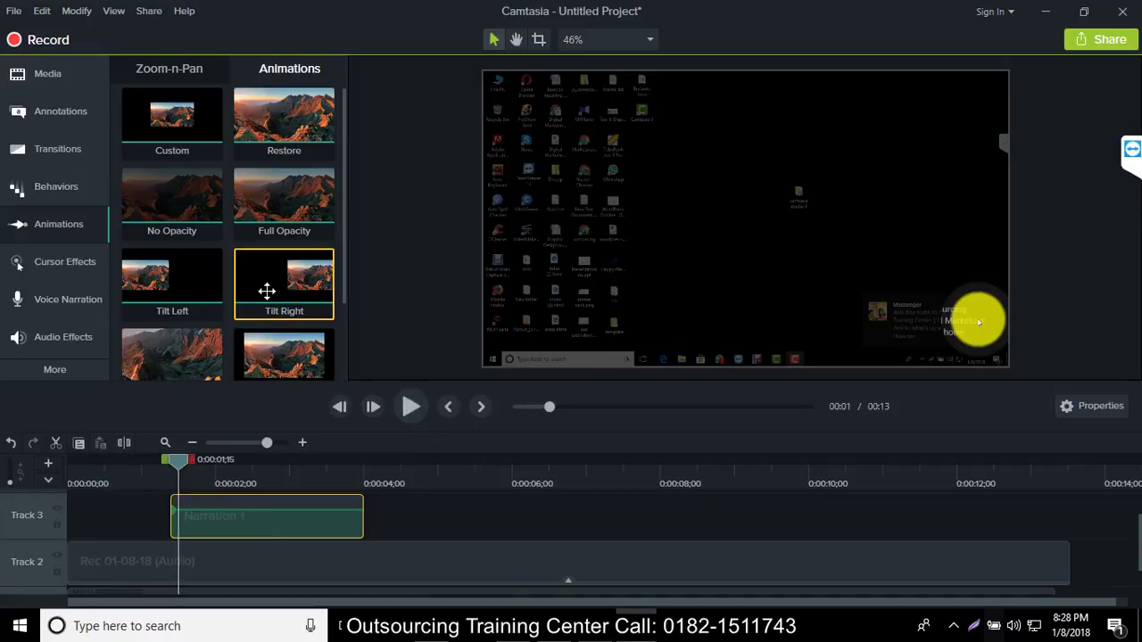
- Play the timeline on to 0:00:02;13 and examine the Scale to Fit animation preset
{"action": "scroll", "coordinate": [181, 325], "scroll_direction": "down", "scroll_amount": 2}
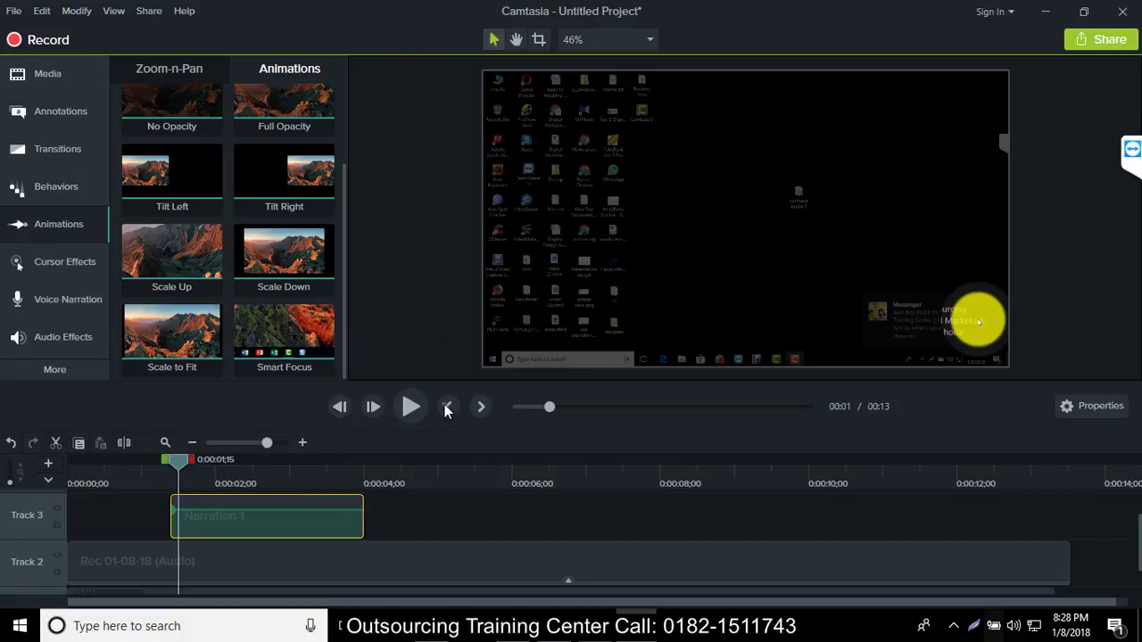
{"action": "left_click", "coordinate": [424, 400]}
{"action": "left_click", "coordinate": [423, 400]}
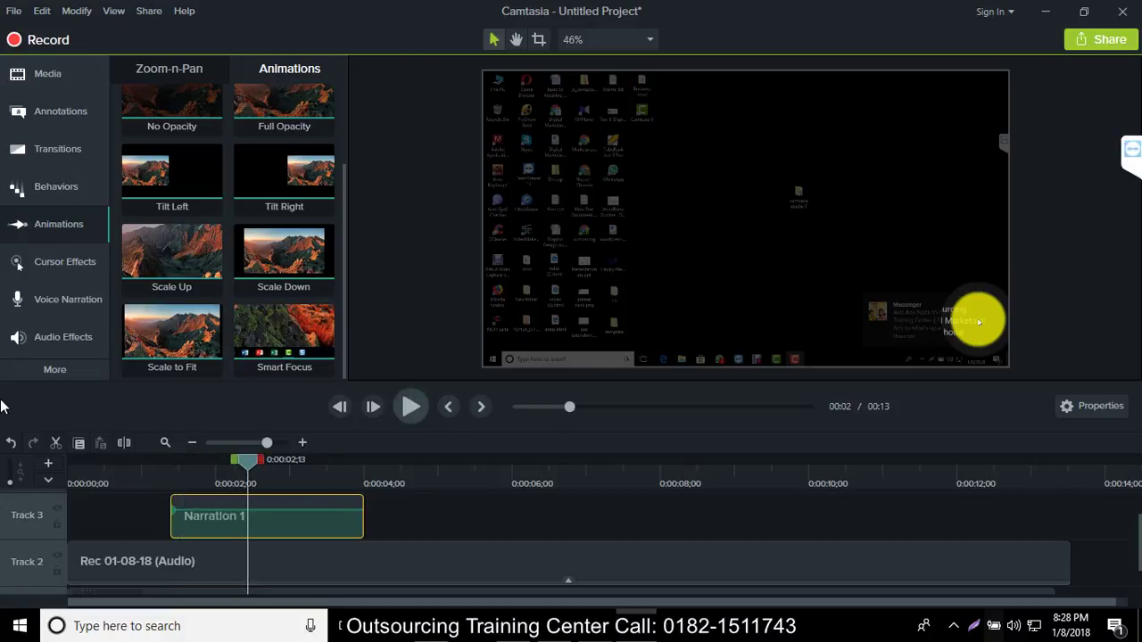
{"action": "left_click_drag", "start_coordinate": [186, 344], "coordinate": [152, 392]}
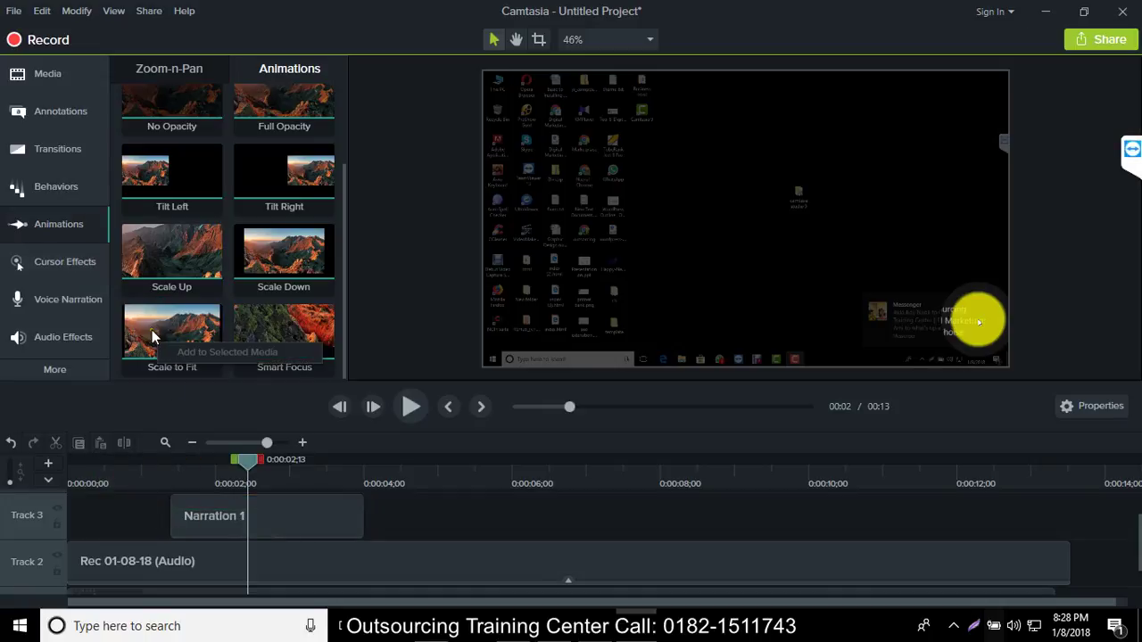
{"action": "mouse_move", "coordinate": [150, 332]}
{"action": "left_mouse_down"}
{"action": "mouse_move", "coordinate": [158, 395]}
{"action": "mouse_move", "coordinate": [166, 346]}
{"action": "left_mouse_up"}
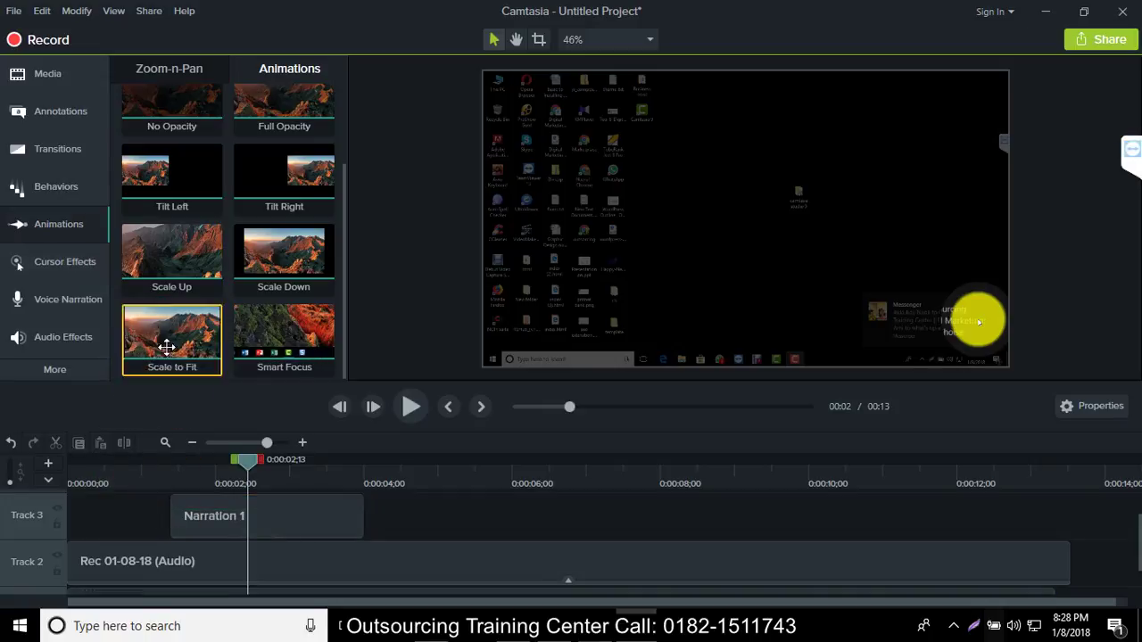
- Add a Zoom-n-Pan animation at 0:00:02;13 at actual size, framing the notification area in the recording's lower-right part
{"action": "left_click", "coordinate": [169, 69]}
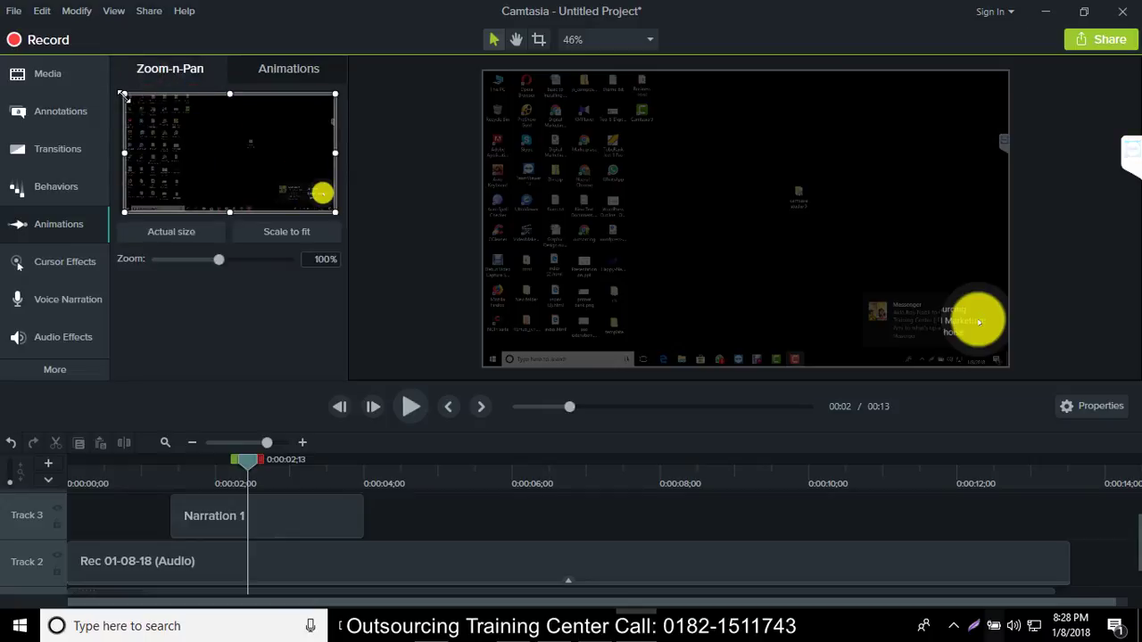
{"action": "left_click_drag", "start_coordinate": [123, 93], "coordinate": [270, 194]}
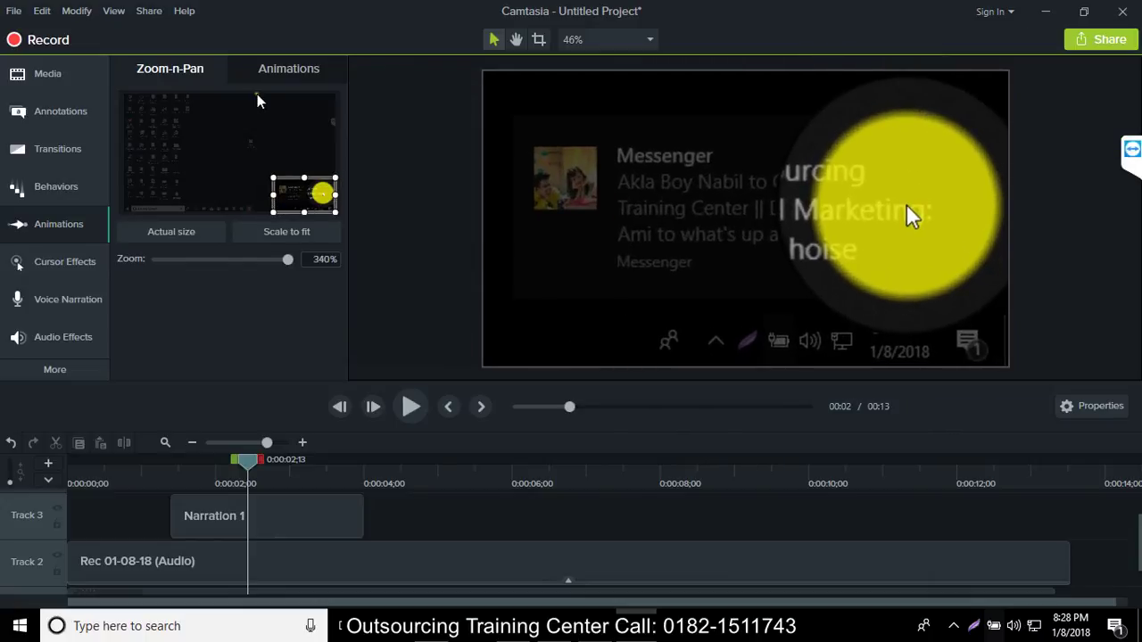
{"action": "left_click", "coordinate": [186, 263]}
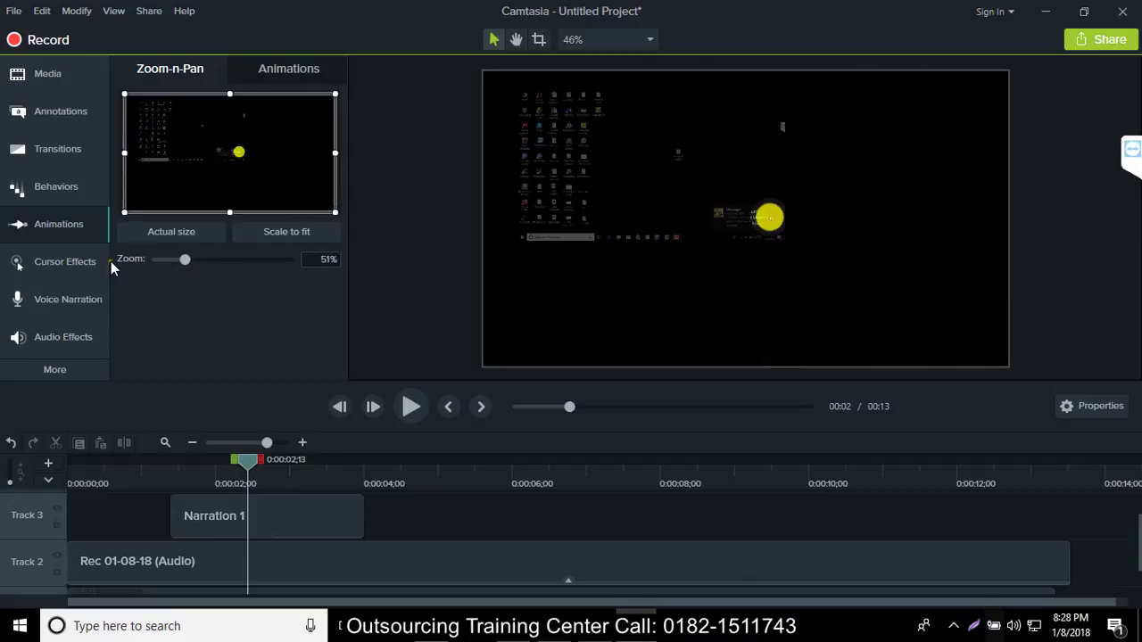
{"action": "left_click", "coordinate": [187, 232]}
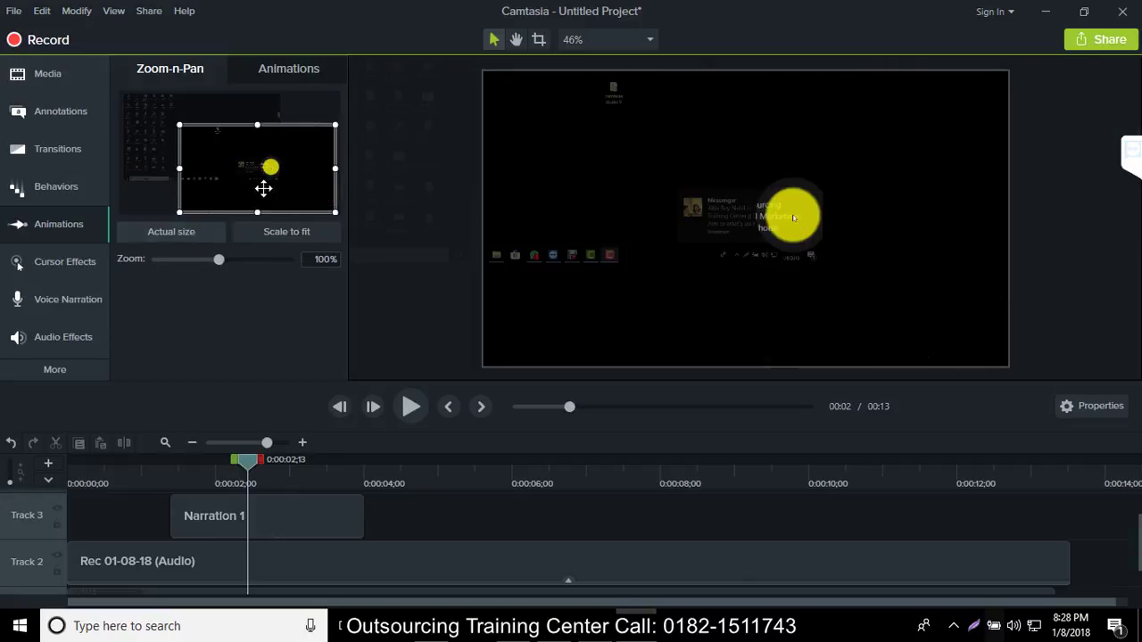
{"action": "mouse_move", "coordinate": [262, 186]}
{"action": "left_mouse_down"}
{"action": "mouse_move", "coordinate": [268, 174]}
{"action": "mouse_move", "coordinate": [247, 160]}
{"action": "mouse_move", "coordinate": [272, 167]}
{"action": "left_mouse_up"}
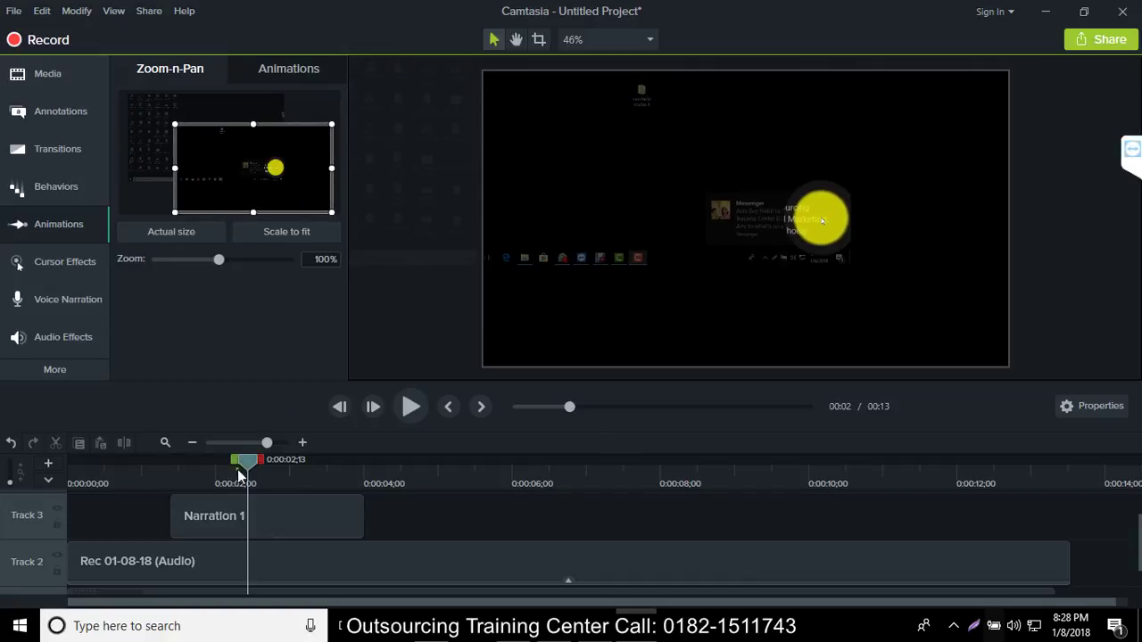
- Add a Zoom-n-Pan animation at 0:00:00;02, trying zoom levels down to 10% and settling on 100%
{"action": "left_click", "coordinate": [272, 465]}
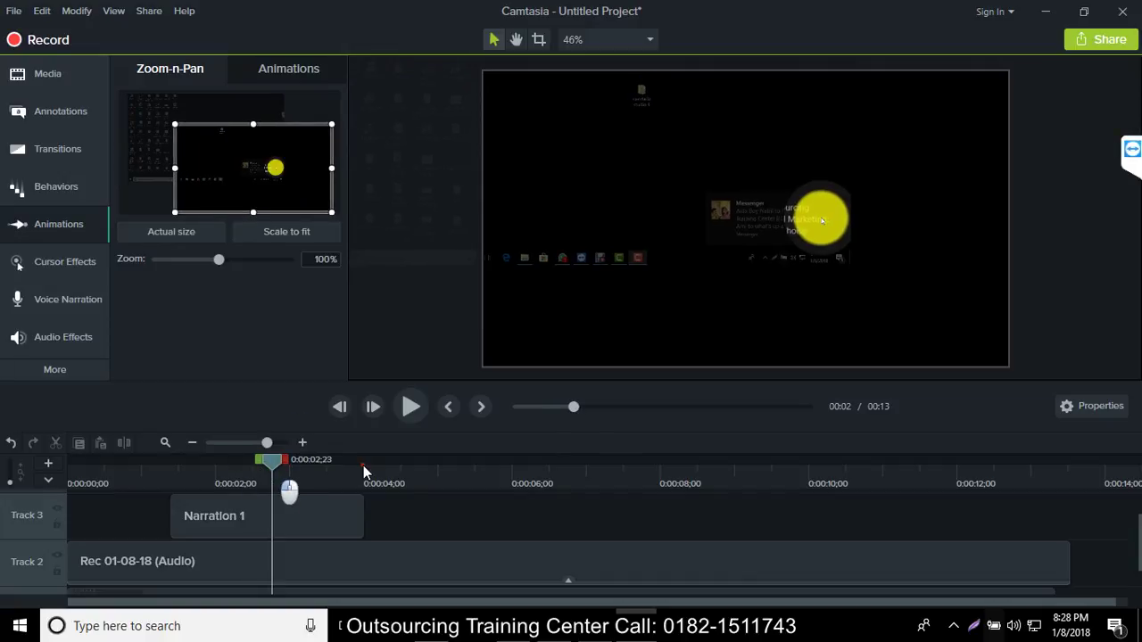
{"action": "left_click", "coordinate": [486, 465]}
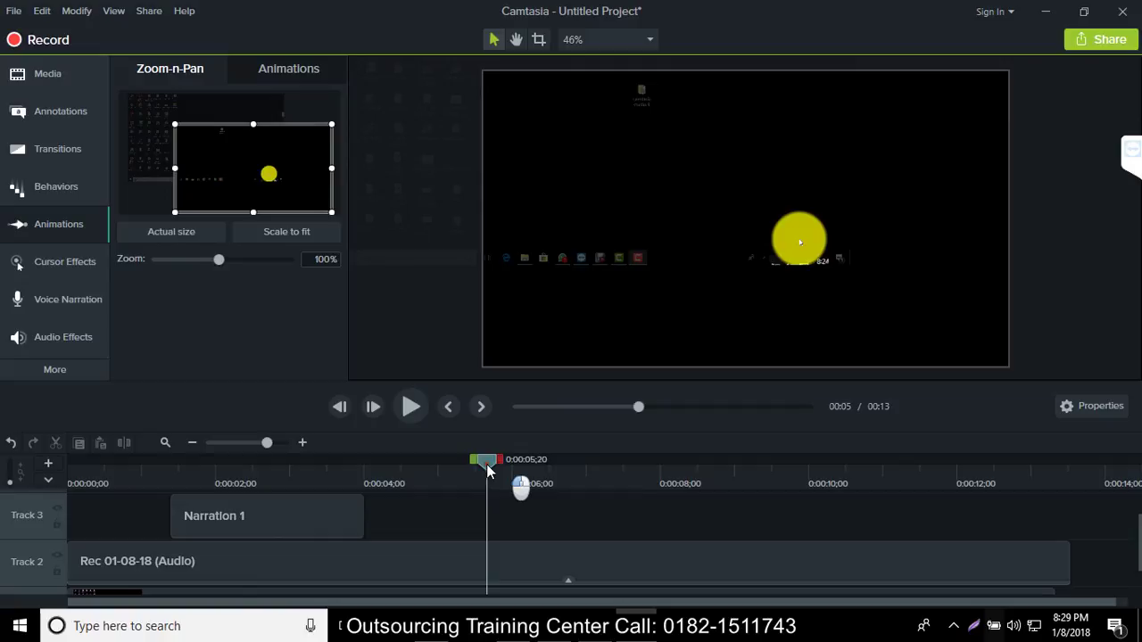
{"action": "left_click", "coordinate": [74, 465]}
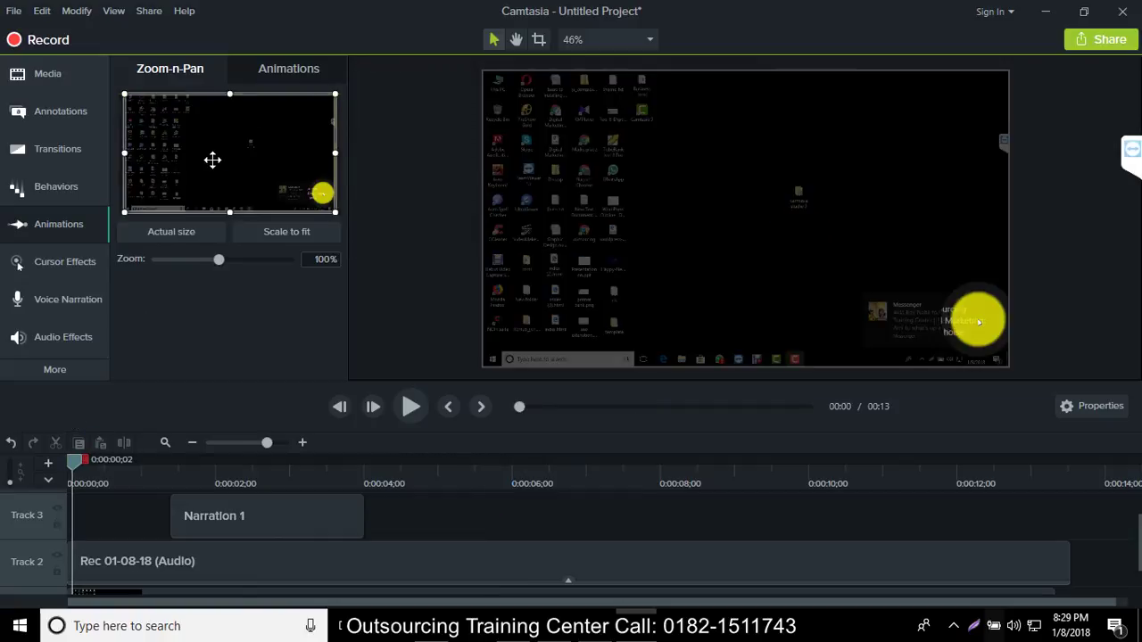
{"action": "left_click", "coordinate": [210, 259]}
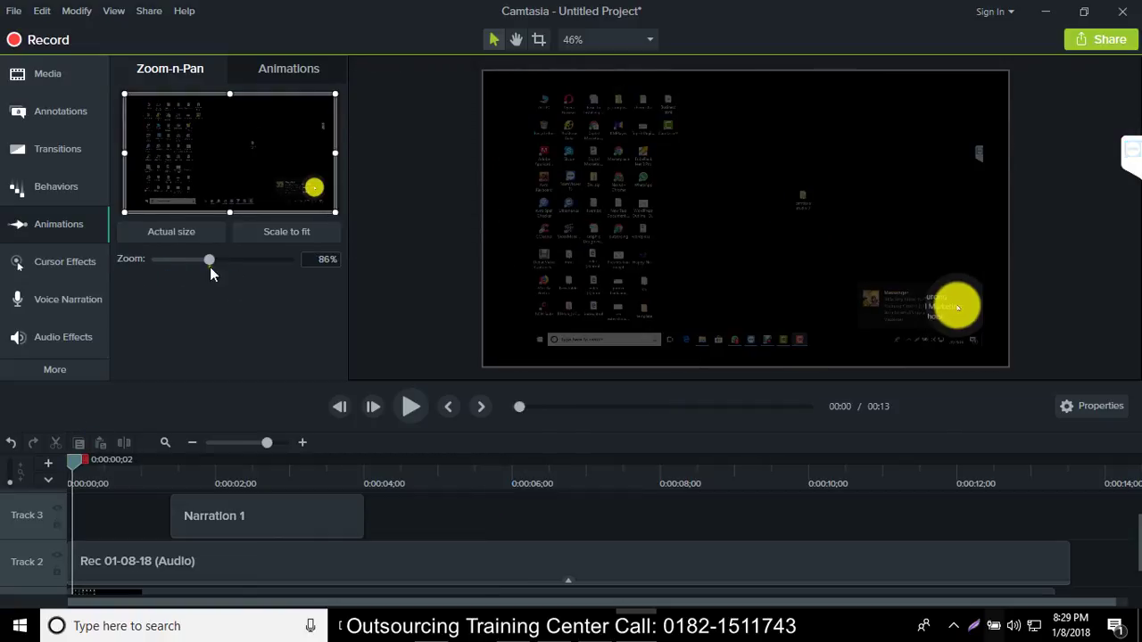
{"action": "left_click_drag", "start_coordinate": [212, 261], "coordinate": [125, 274]}
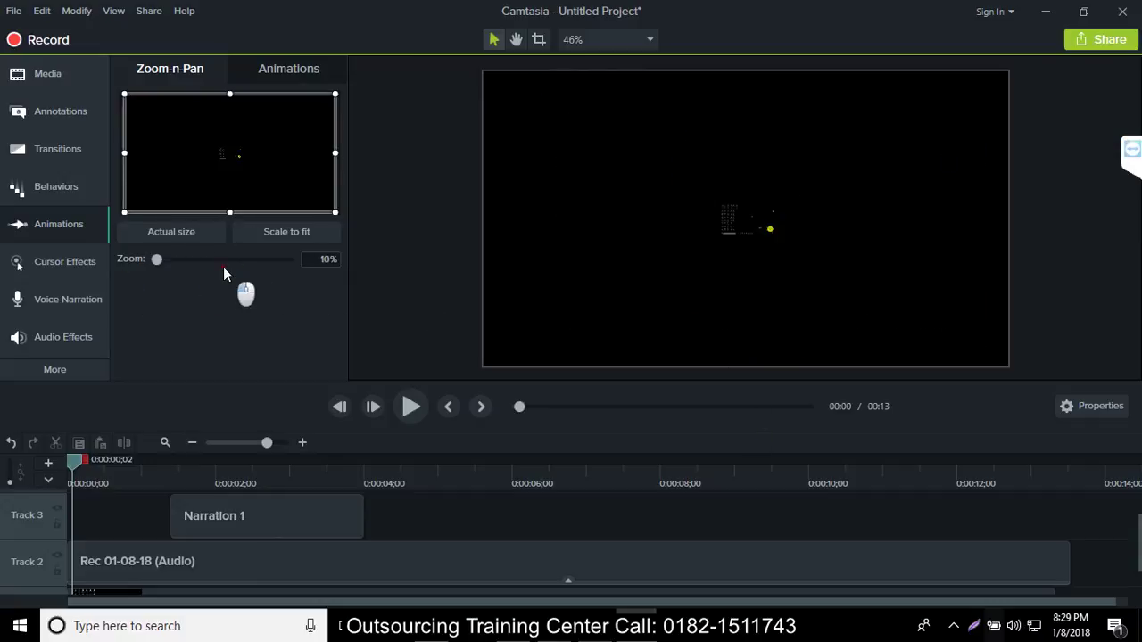
{"action": "left_click", "coordinate": [178, 258]}
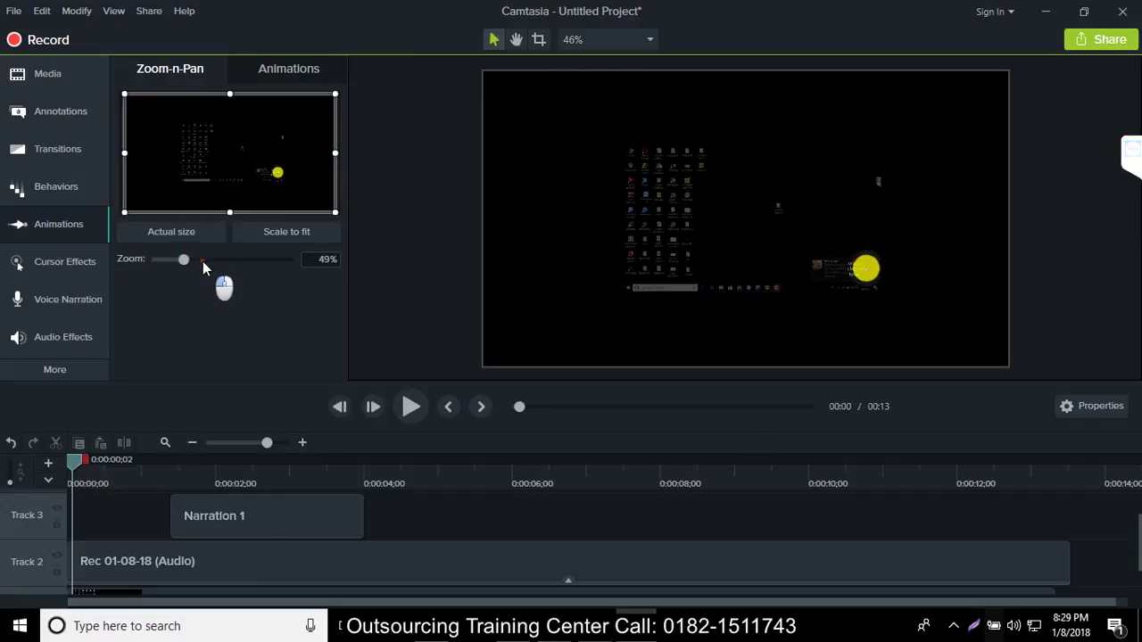
{"action": "left_click", "coordinate": [216, 263]}
{"action": "mouse_move", "coordinate": [217, 263]}
{"action": "left_mouse_down"}
{"action": "mouse_move", "coordinate": [249, 264]}
{"action": "mouse_move", "coordinate": [209, 253]}
{"action": "mouse_move", "coordinate": [219, 253]}
{"action": "left_mouse_up"}
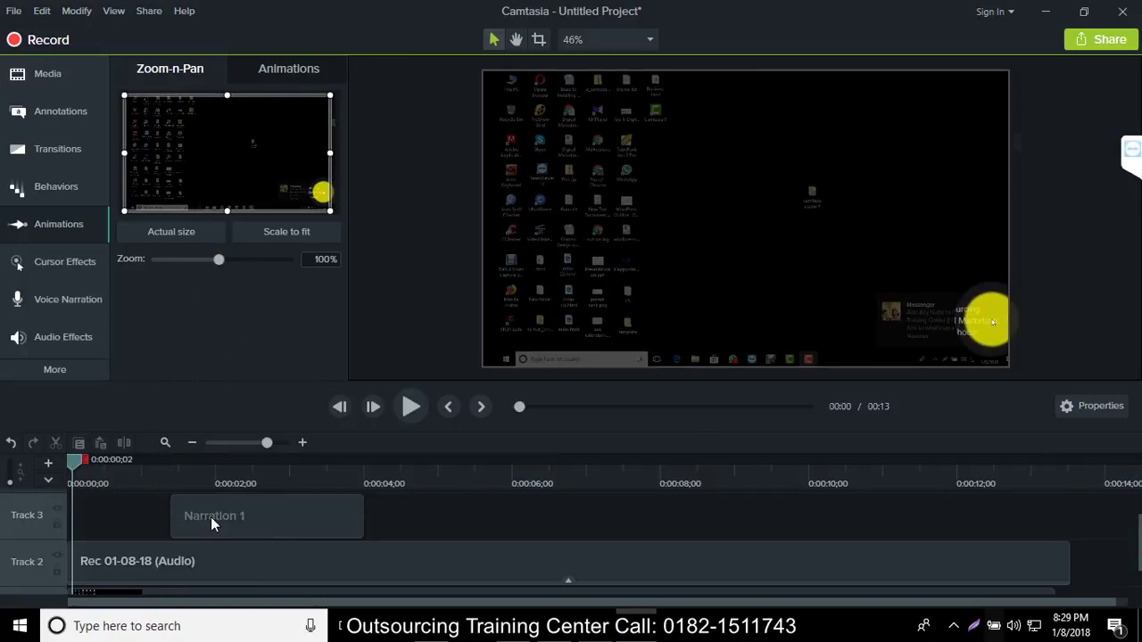
- Move the Rec 01-08-18 (Audio) clip on Track 2 about 0.6 seconds later
{"action": "scroll", "coordinate": [210, 517], "scroll_direction": "down", "scroll_amount": 2}
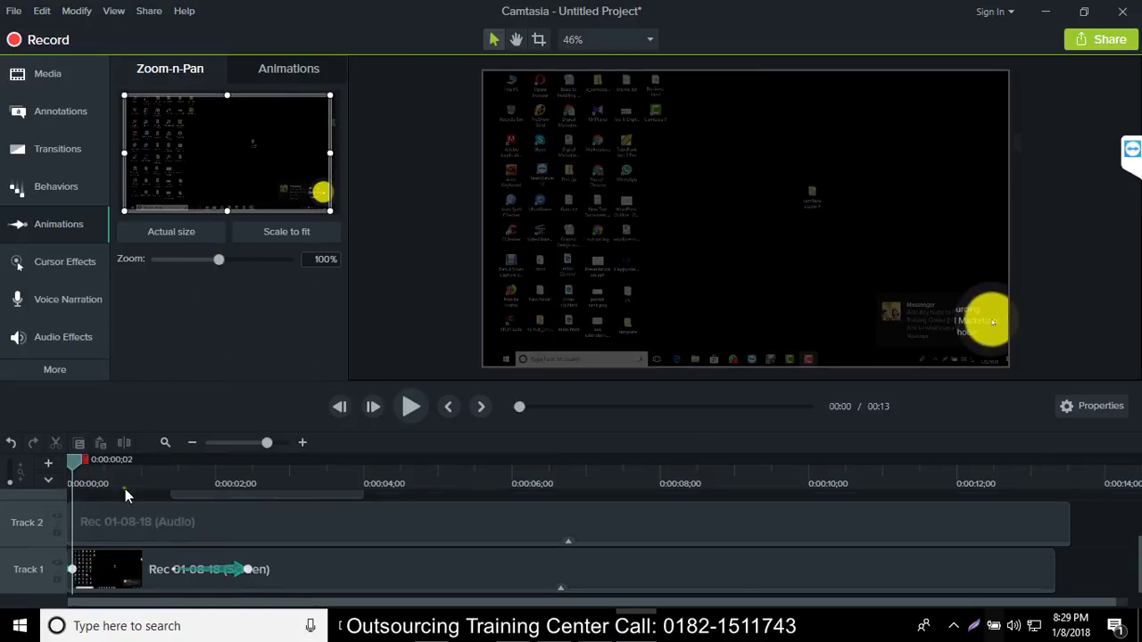
{"action": "left_click", "coordinate": [1034, 526]}
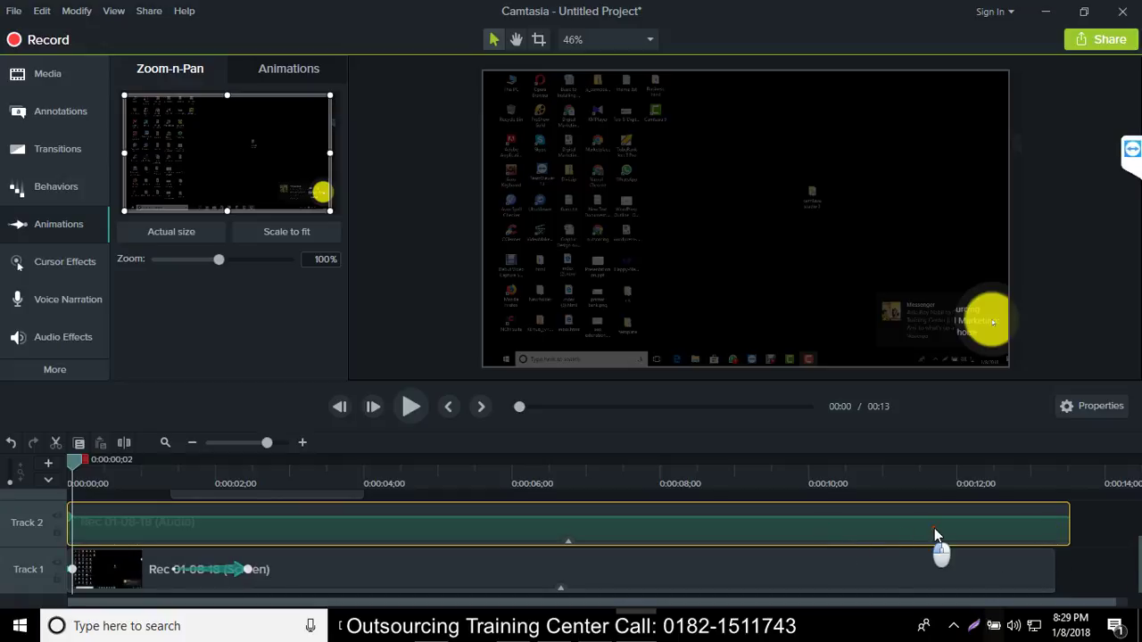
{"action": "left_click_drag", "start_coordinate": [934, 528], "coordinate": [561, 559]}
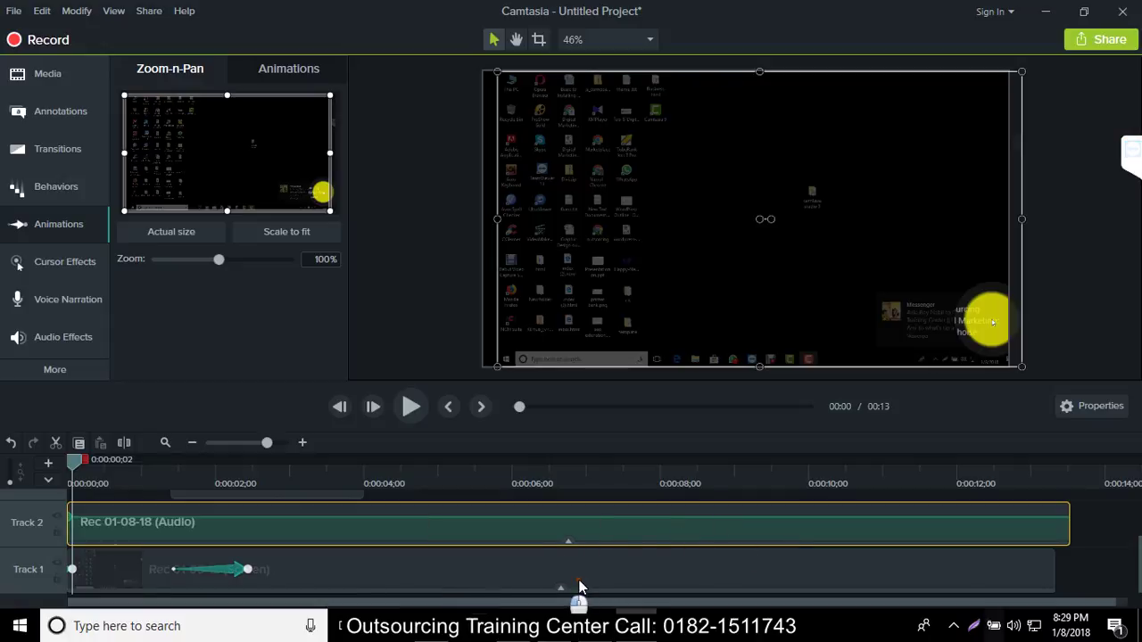
{"action": "left_click_drag", "start_coordinate": [337, 581], "coordinate": [405, 530]}
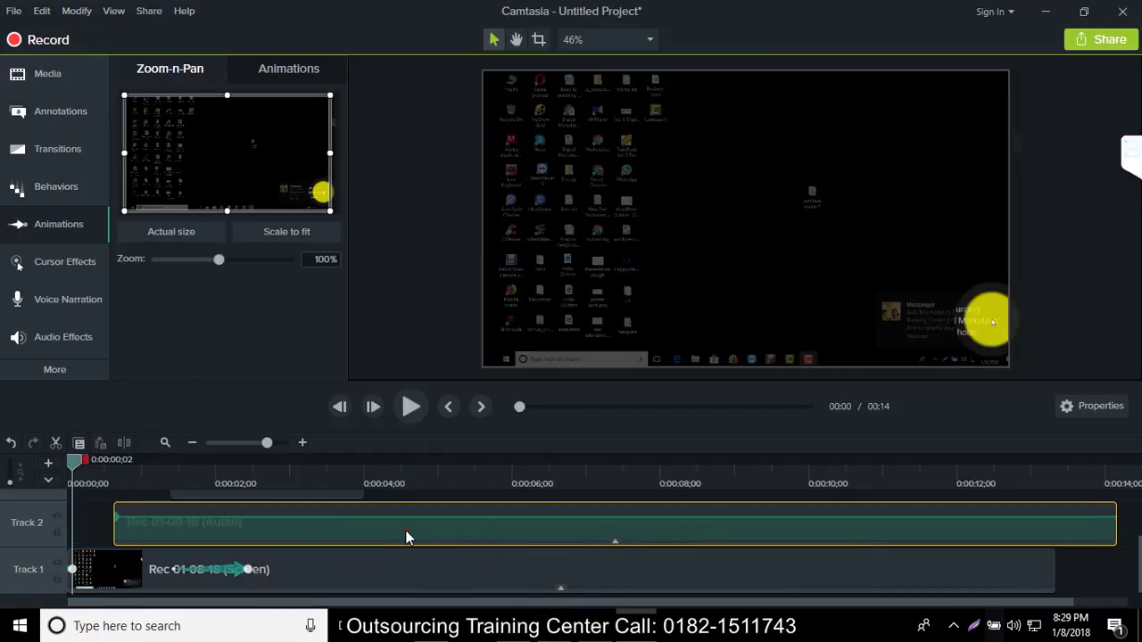
- Remove all effects from the Rec 01-08-18 (Audio) clip and cut the clip from Track 2
{"action": "right_click", "coordinate": [405, 529]}
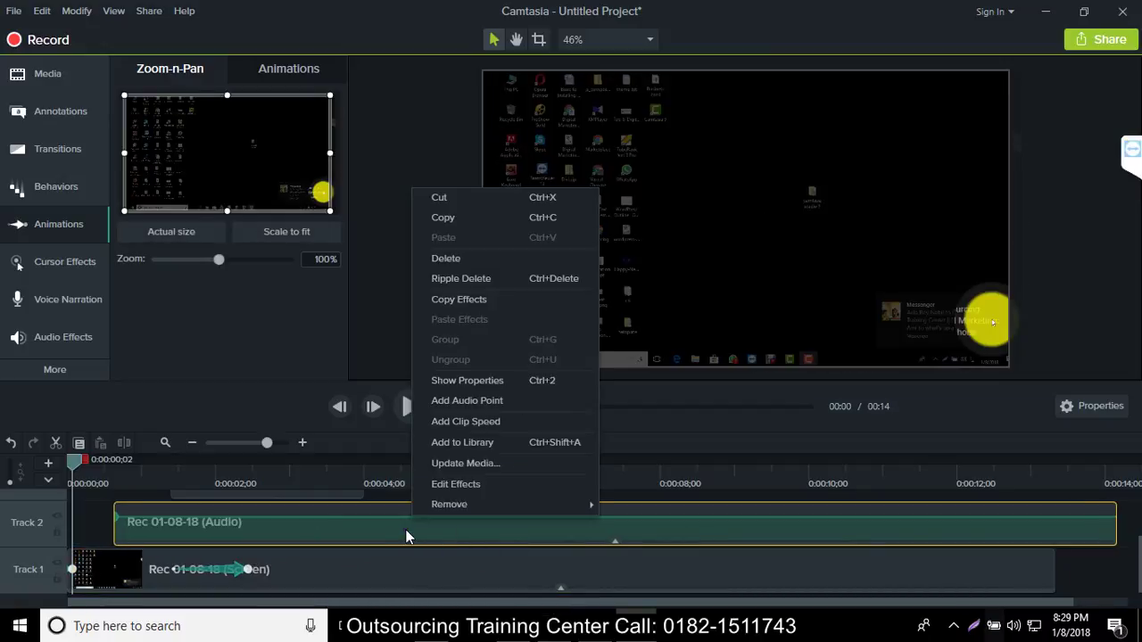
{"action": "left_click", "coordinate": [446, 506]}
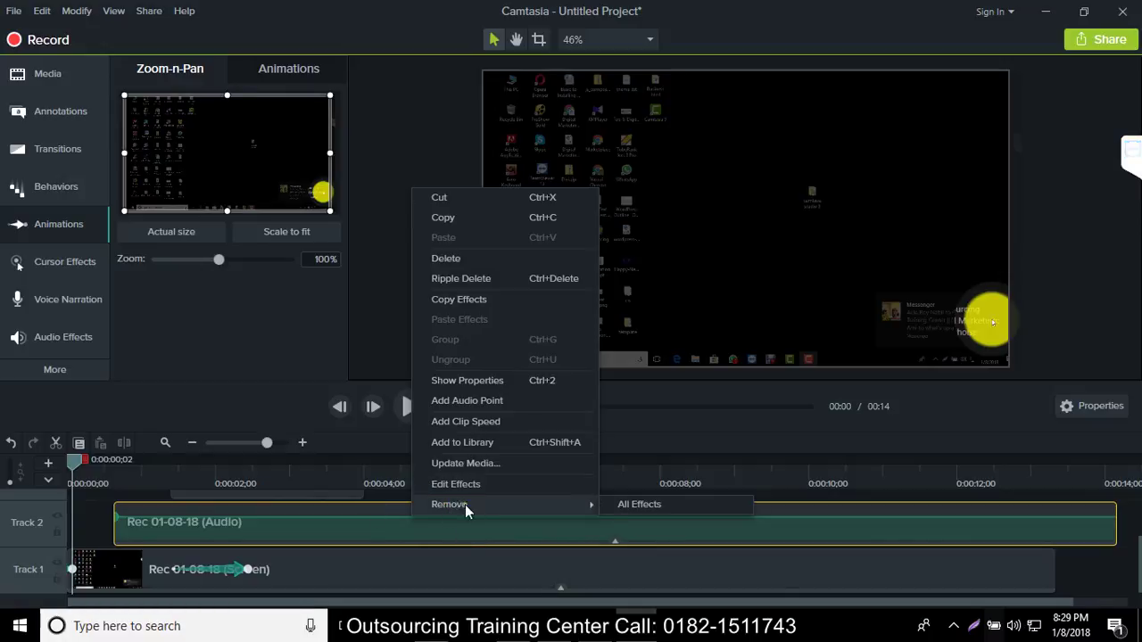
{"action": "left_click", "coordinate": [630, 504]}
{"action": "right_click", "coordinate": [834, 536]}
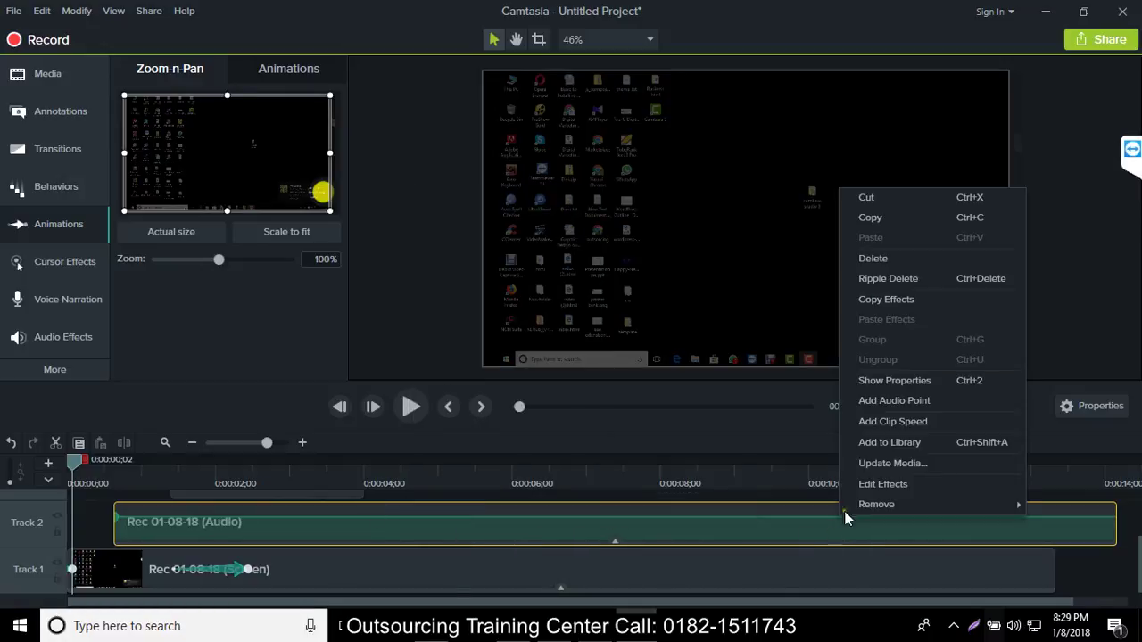
{"action": "left_click", "coordinate": [912, 198]}
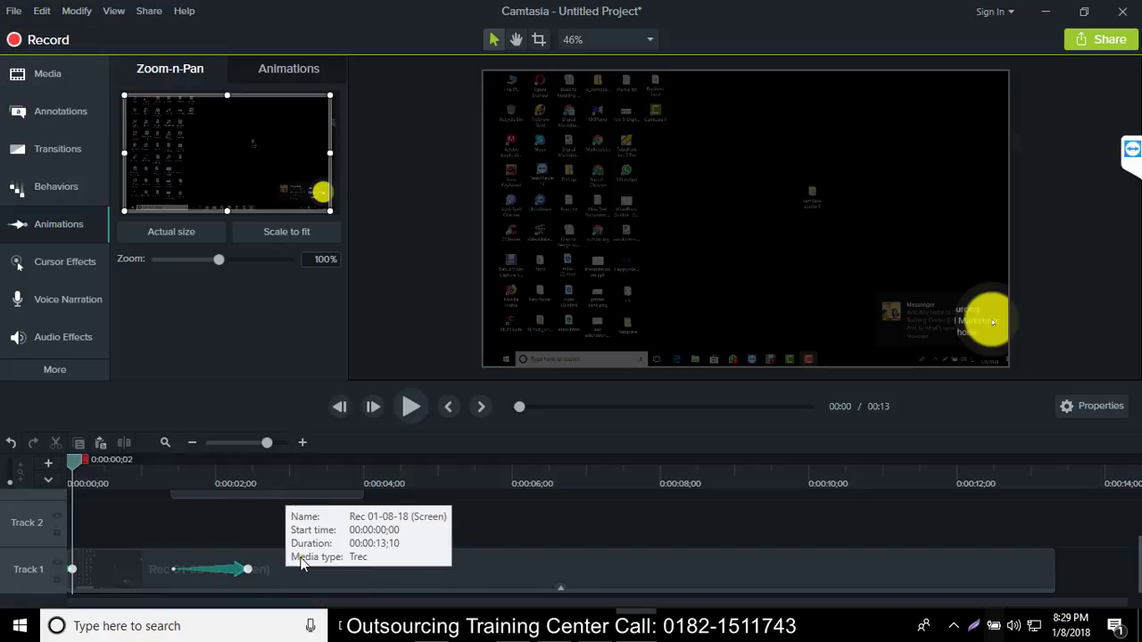
- Preview the zoom on the Track 1 screen recording, shorten its animation to end at about 0:00:01;14, and return the playhead to the start
{"action": "left_click", "coordinate": [411, 406]}
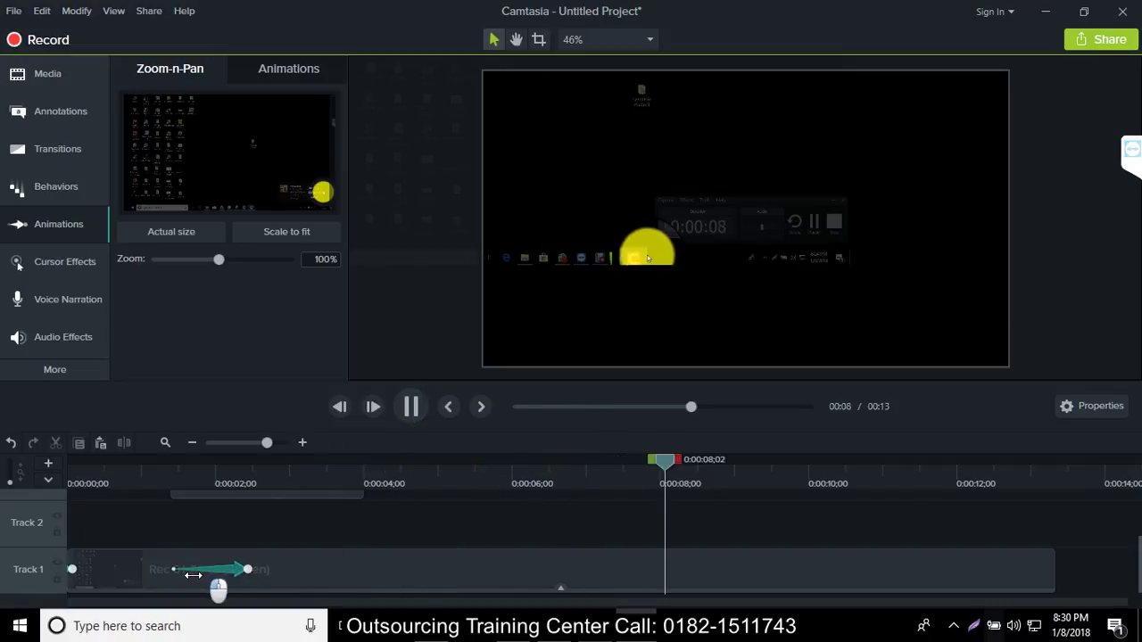
{"action": "left_click", "coordinate": [246, 575]}
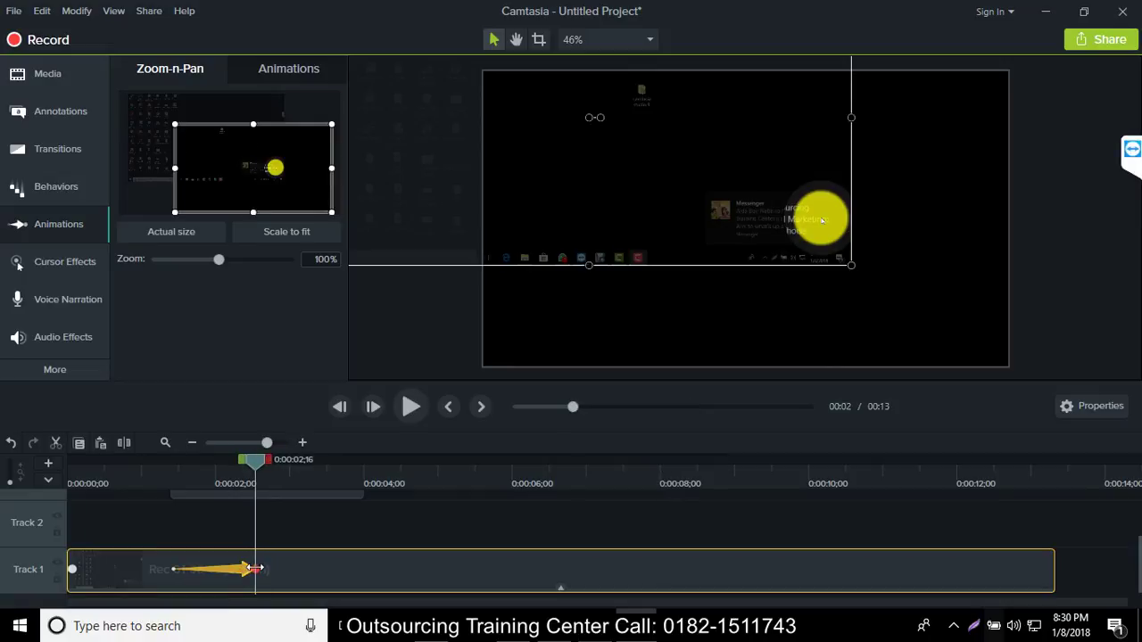
{"action": "left_click_drag", "start_coordinate": [247, 572], "coordinate": [174, 571]}
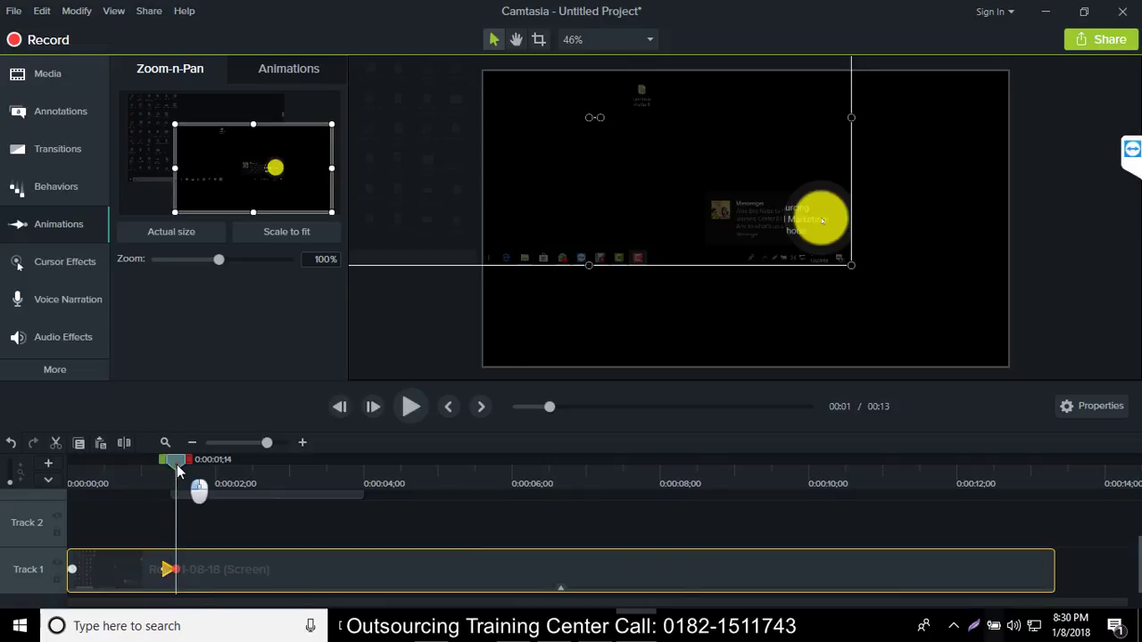
{"action": "left_click_drag", "start_coordinate": [176, 464], "coordinate": [78, 460]}
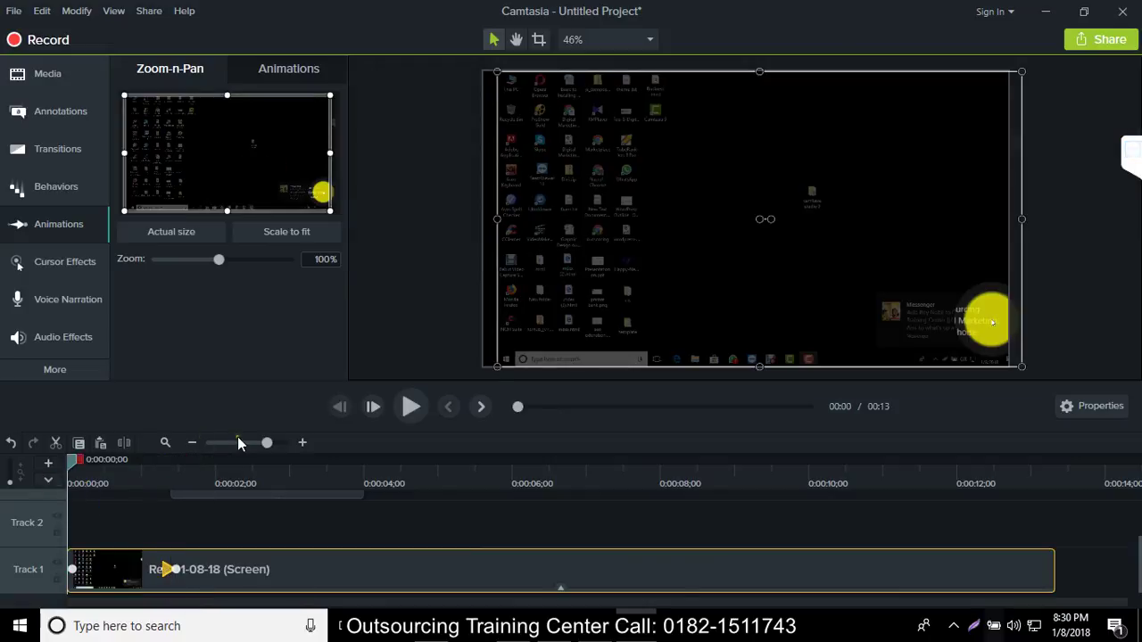
- Preview the zoom and delete its animation from the Rec 01-08-18 (Screen) clip on Track 1
{"action": "left_click", "coordinate": [407, 412]}
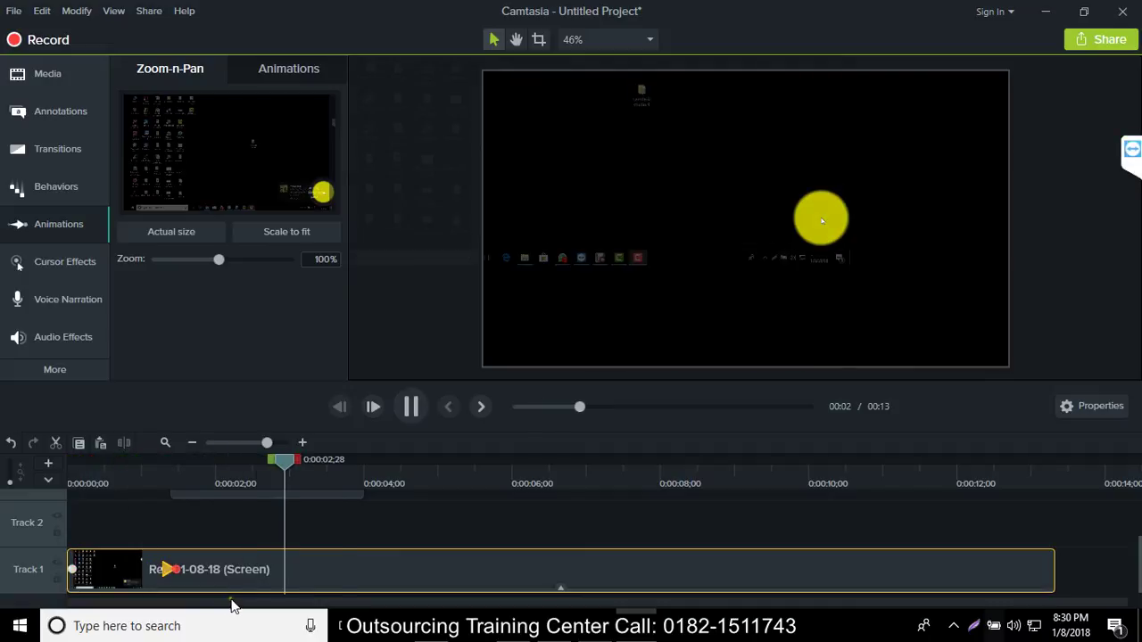
{"action": "right_click", "coordinate": [169, 562]}
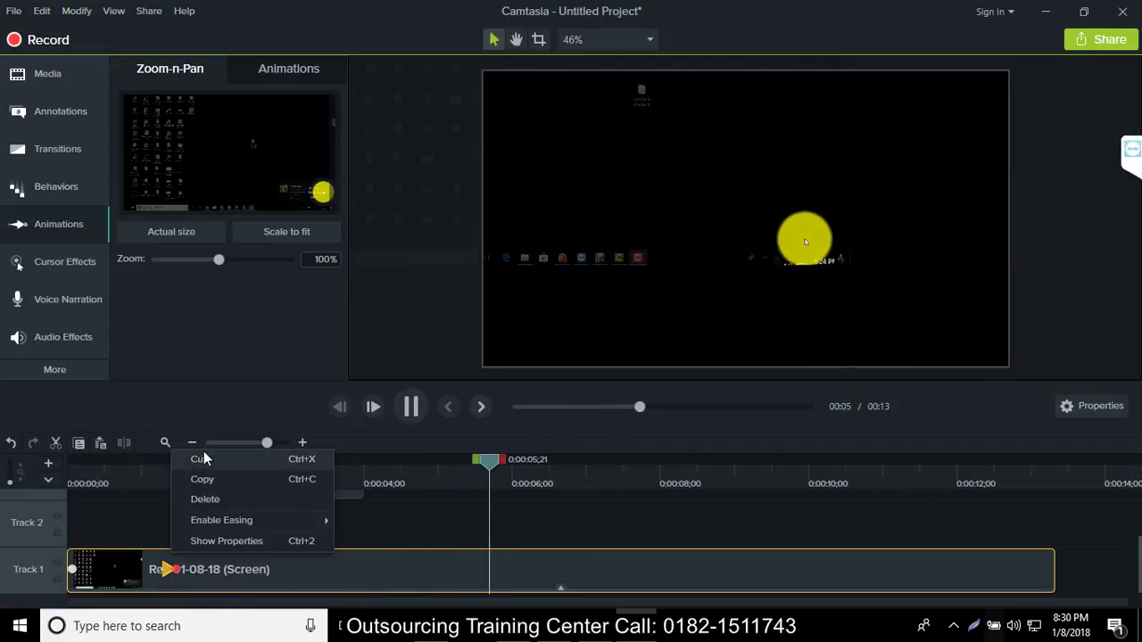
{"action": "key", "text": "Escape"}
{"action": "key", "text": "space"}
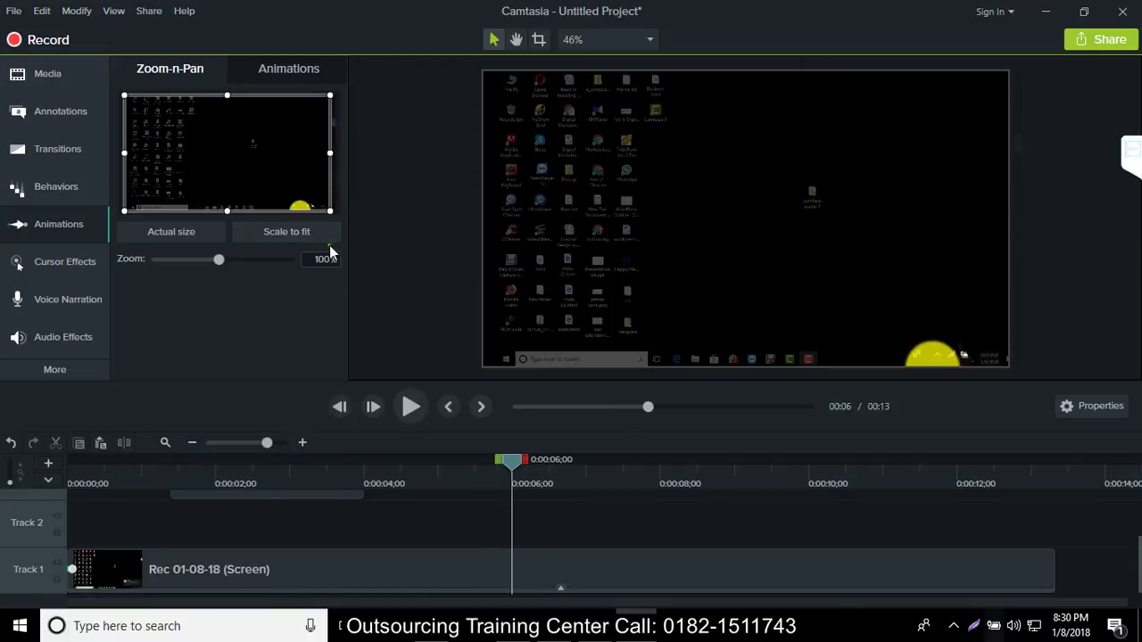
- Show the callout annotations and reposition the screen recording so that it fills the canvas edge to edge
{"action": "left_click", "coordinate": [41, 111]}
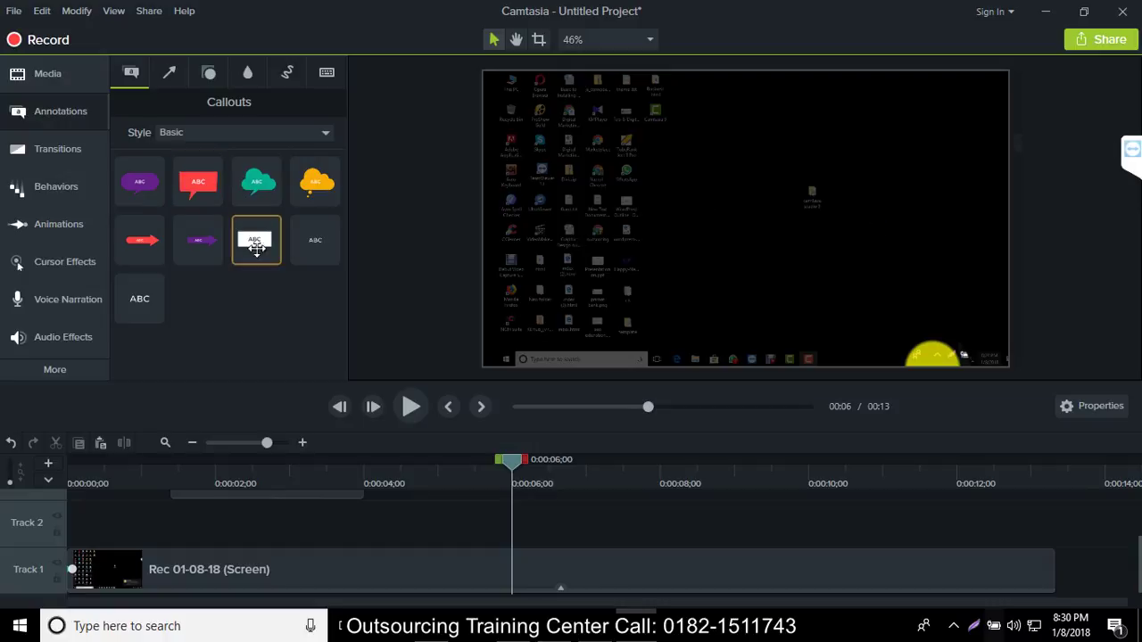
{"action": "left_click", "coordinate": [727, 173]}
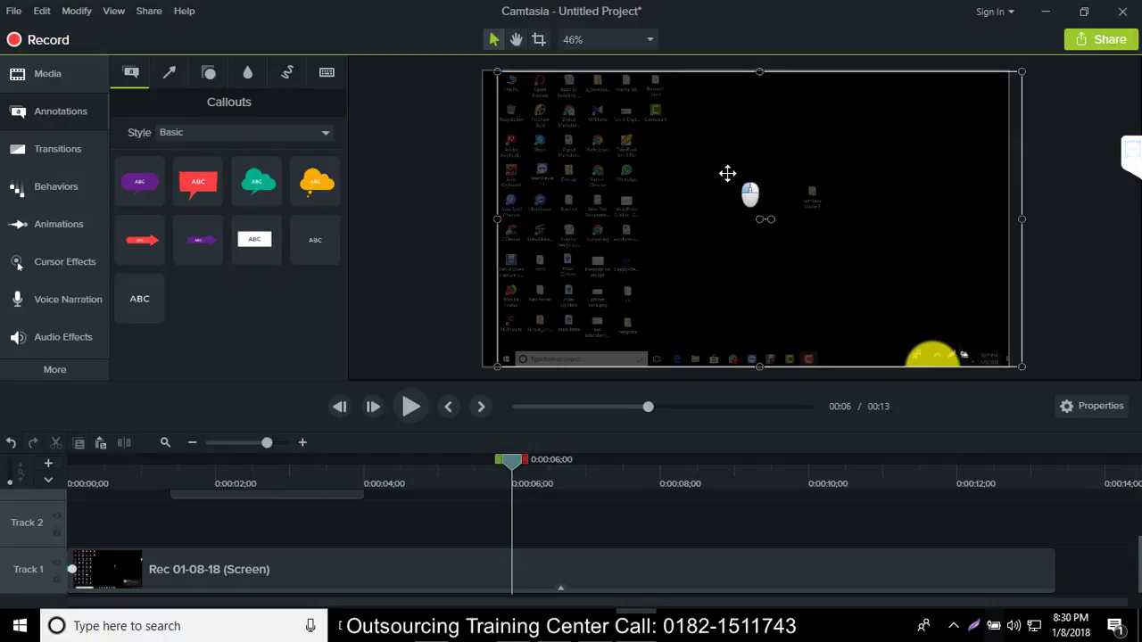
{"action": "left_click_drag", "start_coordinate": [509, 235], "coordinate": [573, 232]}
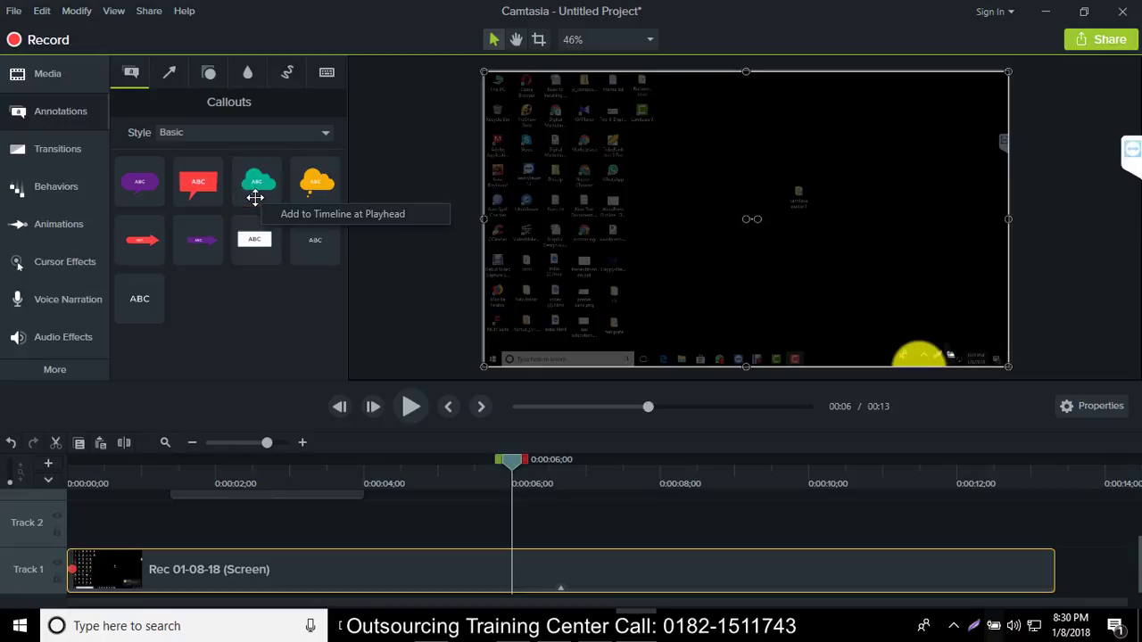
- Add the green cloud callout at 0:00:06;00 and replace its text with "Outsourcing"
{"action": "double_click", "coordinate": [255, 197]}
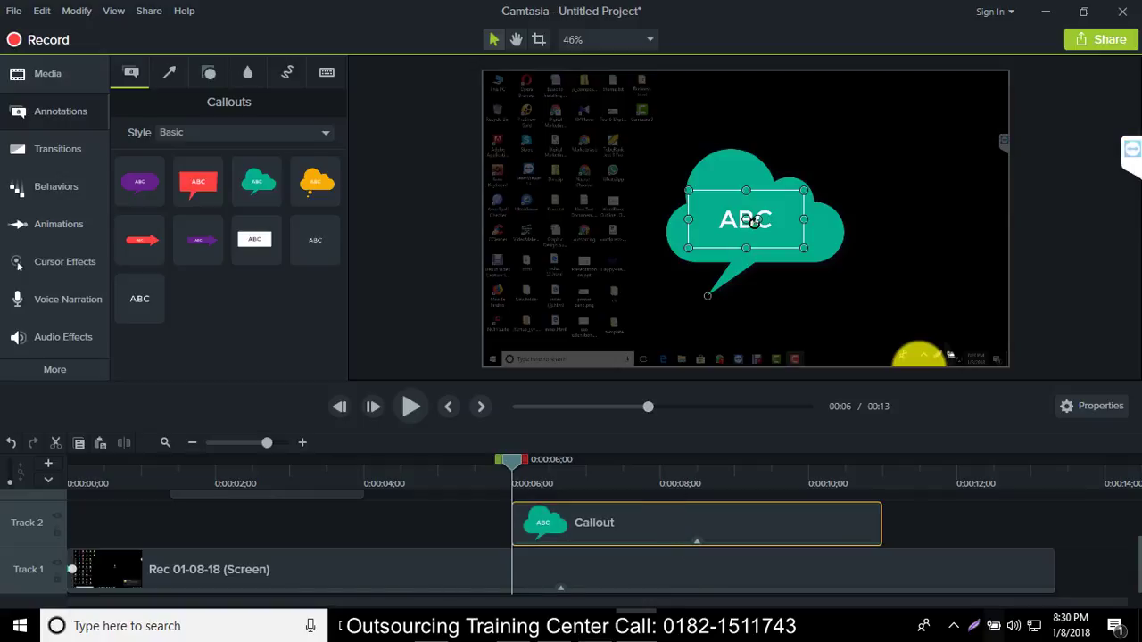
{"action": "left_click", "coordinate": [745, 217]}
{"action": "double_click", "coordinate": [747, 217]}
{"action": "type", "text": "O"}
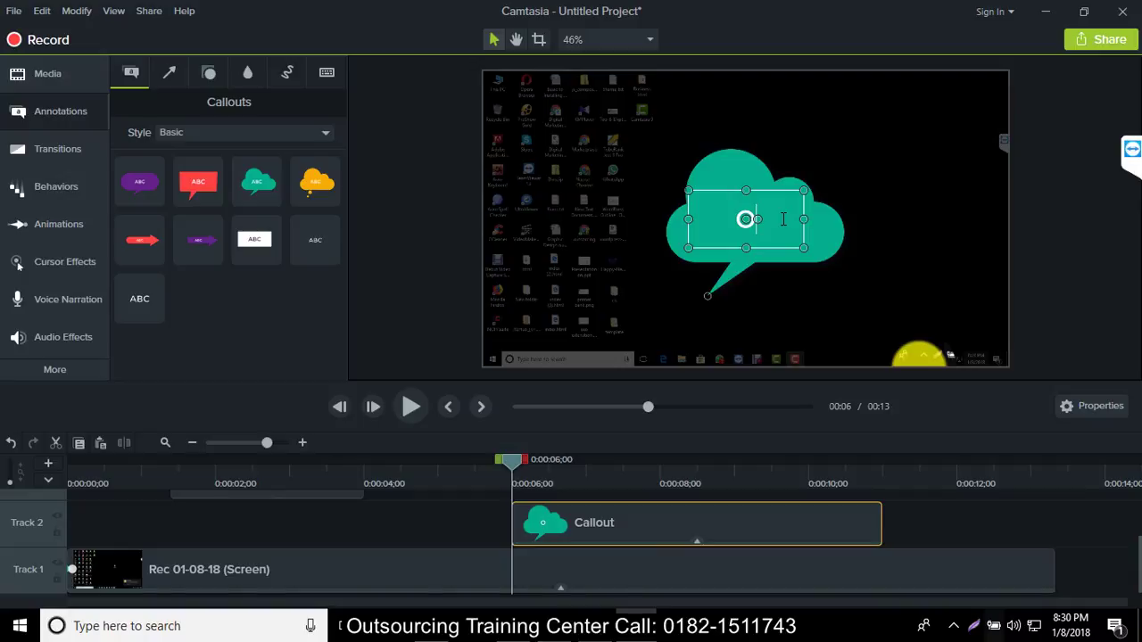
{"action": "type", "text": "utsou"}
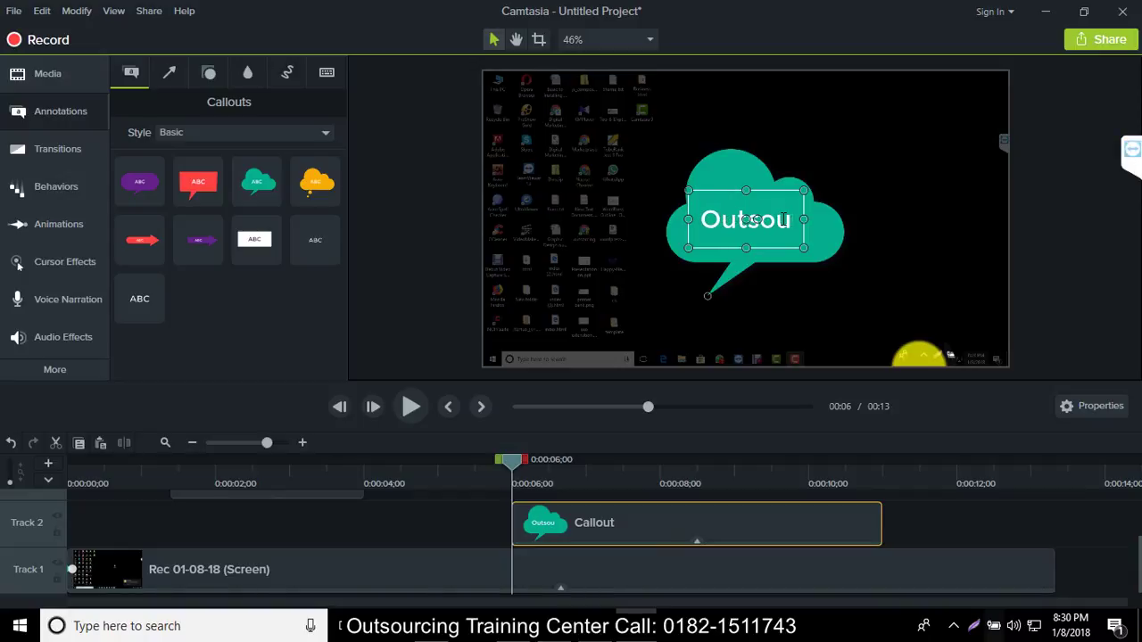
{"action": "type", "text": "rcing"}
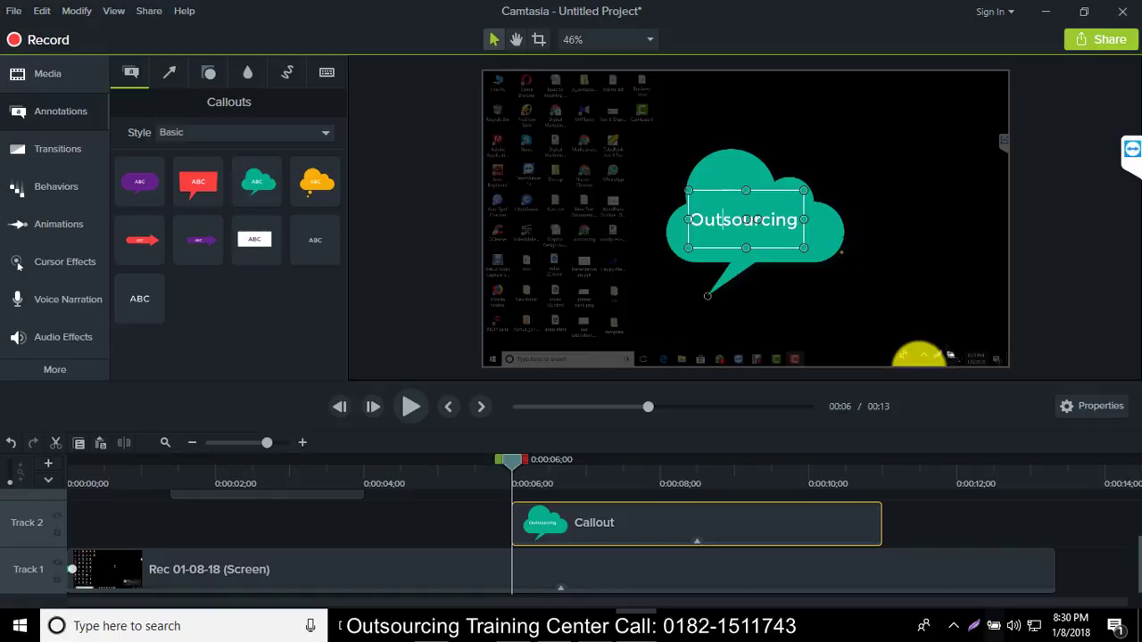
- Preview the callout from the start, shorten it to end just before 0:00:08;00, and replay it from 0:00:05;15
{"action": "left_click_drag", "start_coordinate": [511, 460], "coordinate": [64, 480]}
{"action": "left_click", "coordinate": [411, 407]}
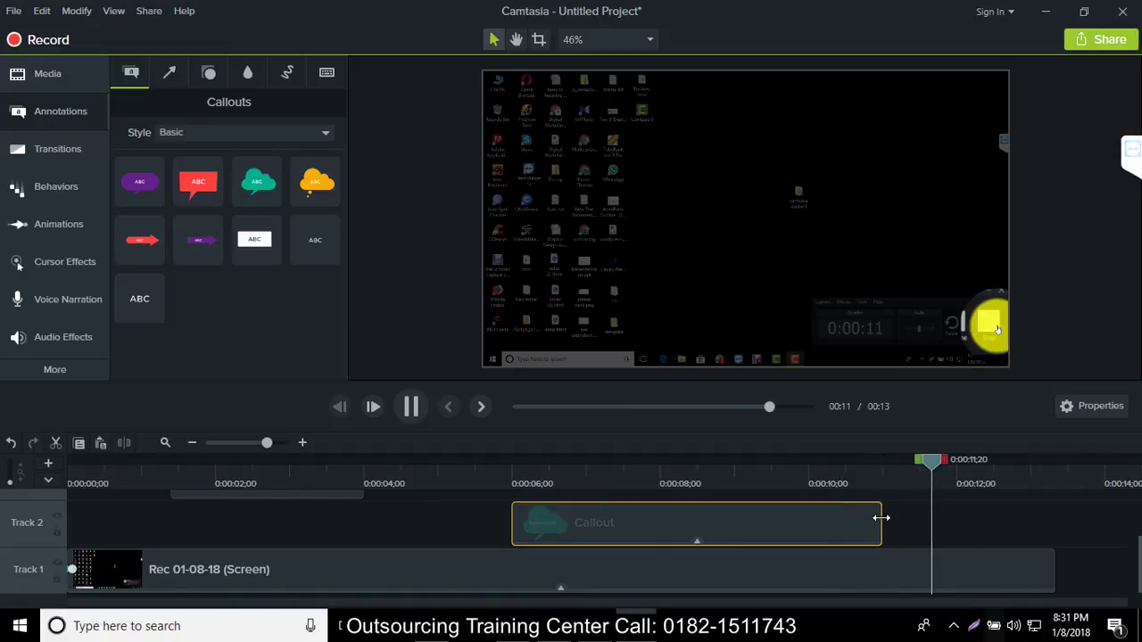
{"action": "left_click_drag", "start_coordinate": [882, 517], "coordinate": [656, 526]}
{"action": "left_click_drag", "start_coordinate": [986, 468], "coordinate": [479, 486]}
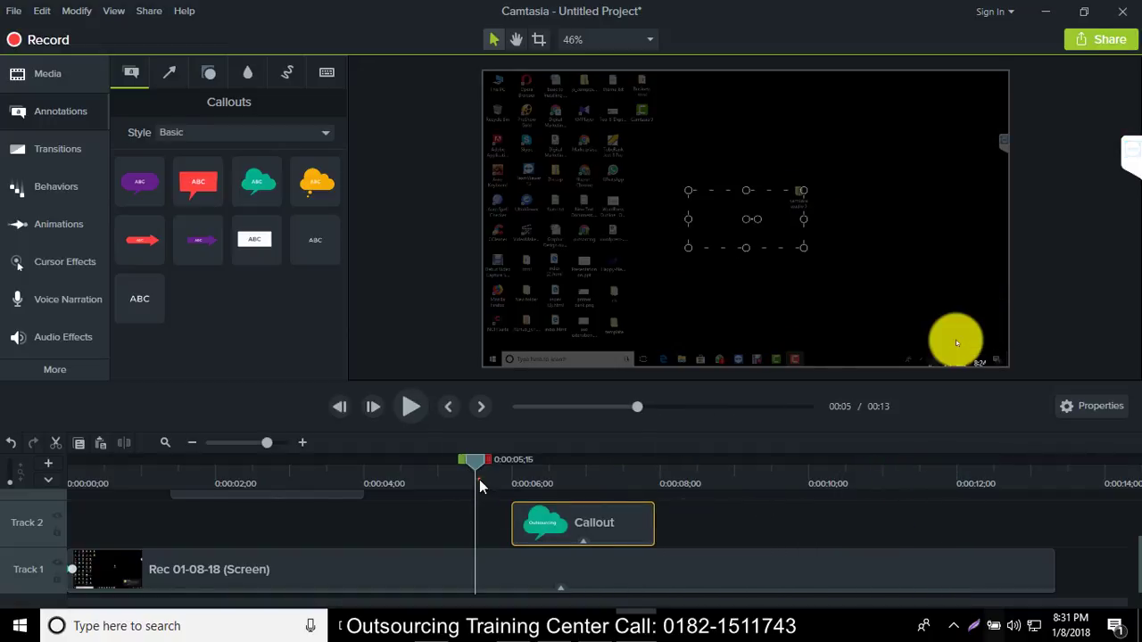
{"action": "left_click", "coordinate": [415, 409]}
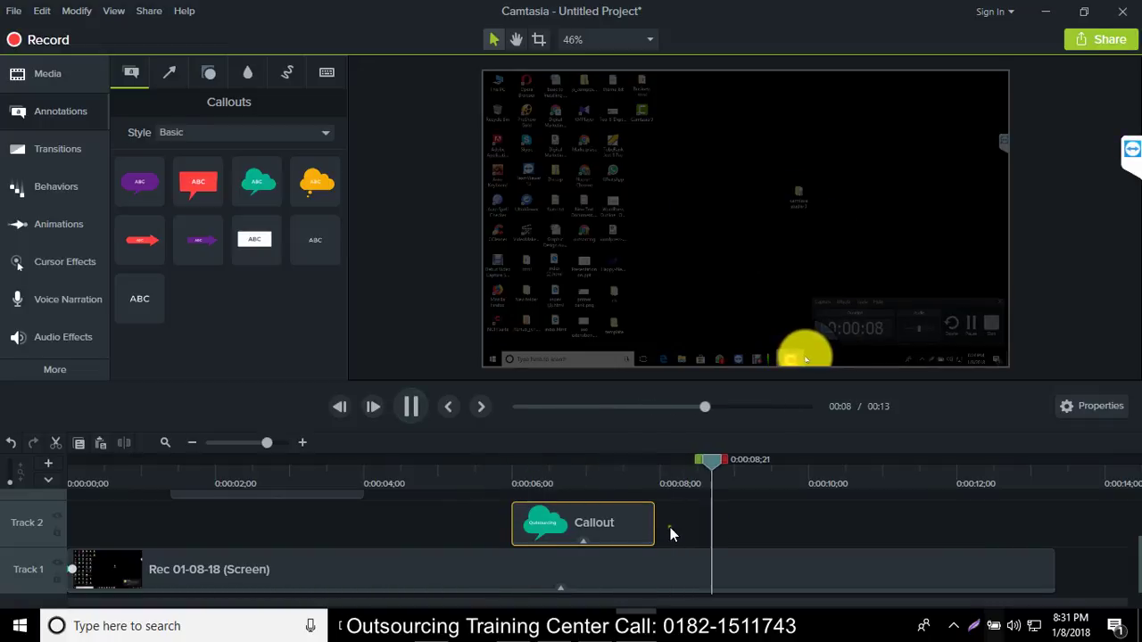
- Move the callout on Track 2 to the beginning of the timeline and preview it from the start
{"action": "left_click_drag", "start_coordinate": [544, 527], "coordinate": [125, 528]}
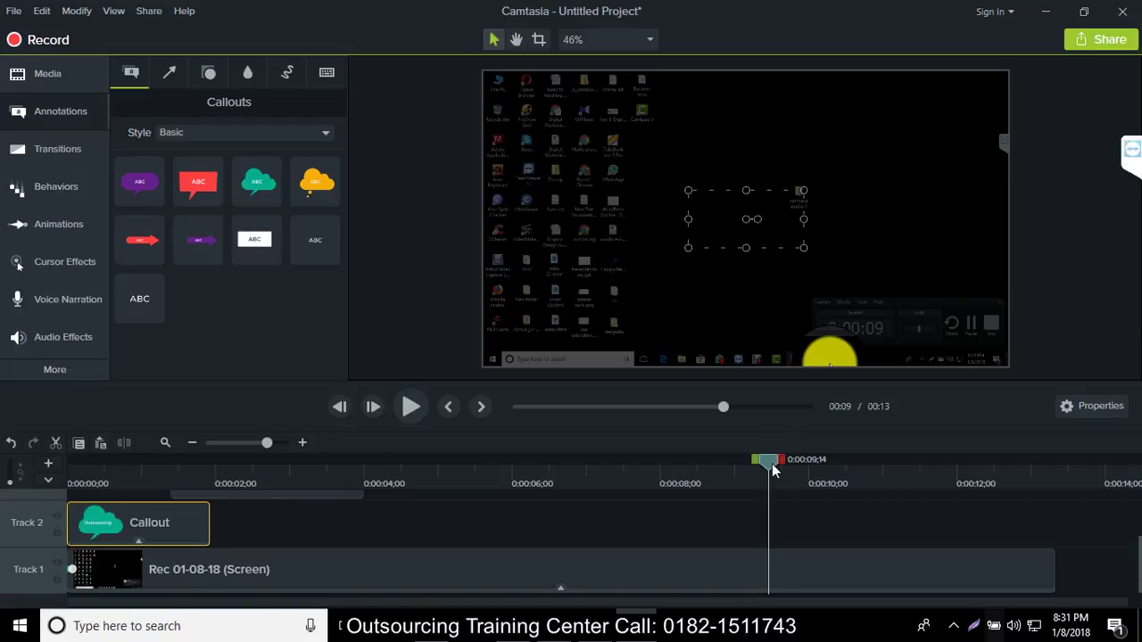
{"action": "left_click_drag", "start_coordinate": [773, 471], "coordinate": [0, 527]}
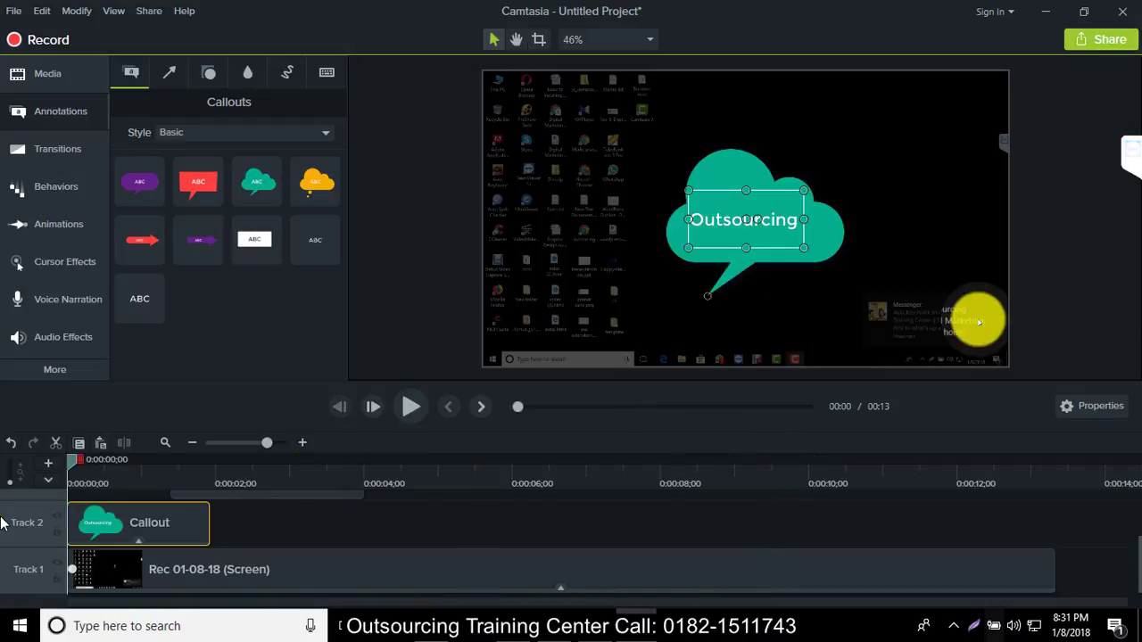
{"action": "left_click", "coordinate": [411, 419]}
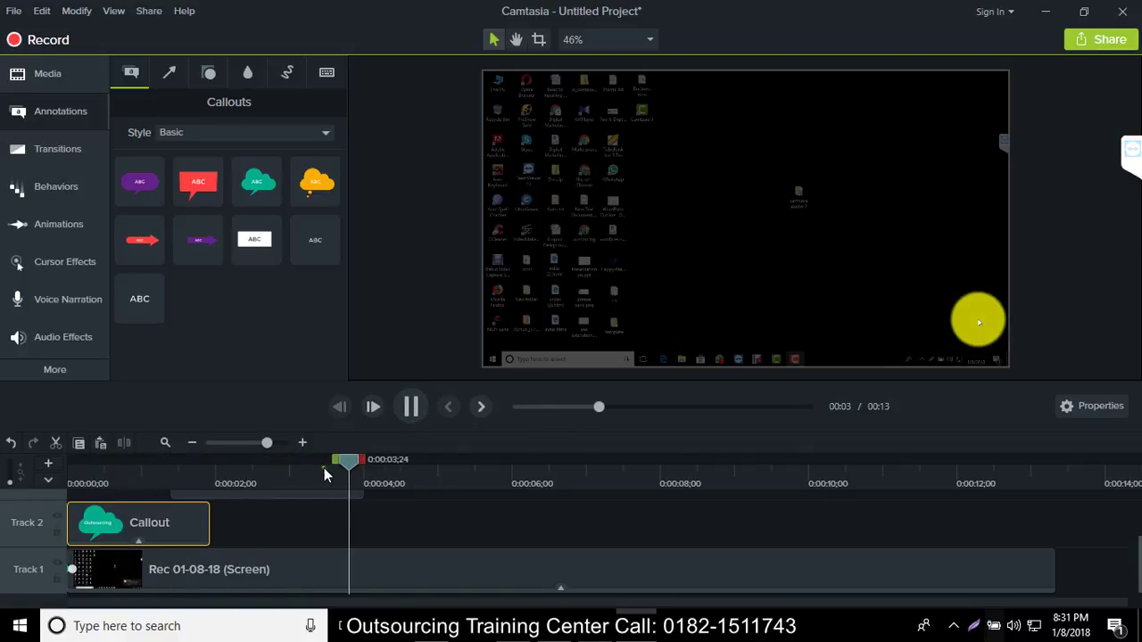
{"action": "left_click_drag", "start_coordinate": [384, 460], "coordinate": [161, 459]}
{"action": "left_click_drag", "start_coordinate": [48, 477], "coordinate": [22, 495]}
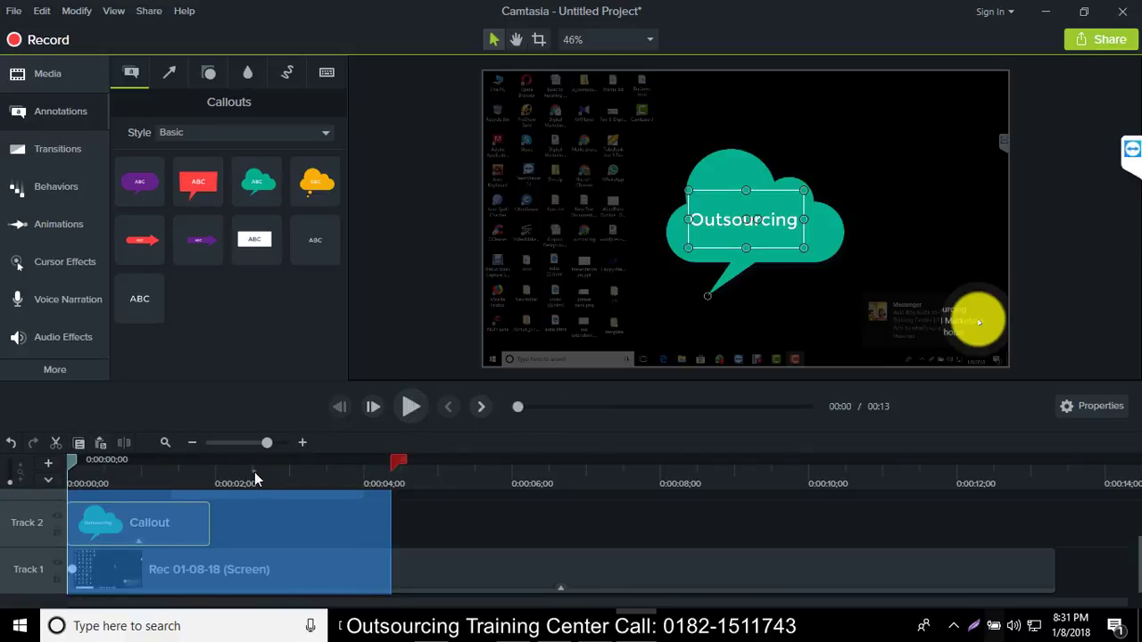
{"action": "left_click_drag", "start_coordinate": [397, 482], "coordinate": [374, 483]}
{"action": "left_click", "coordinate": [548, 589]}
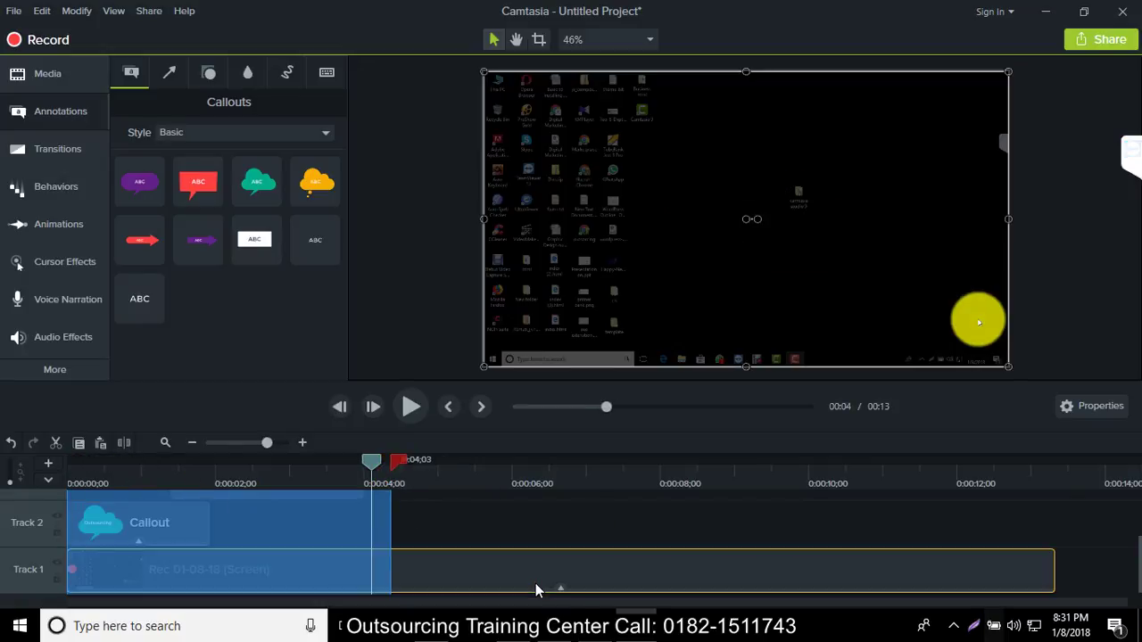
{"action": "left_click_drag", "start_coordinate": [373, 467], "coordinate": [426, 481]}
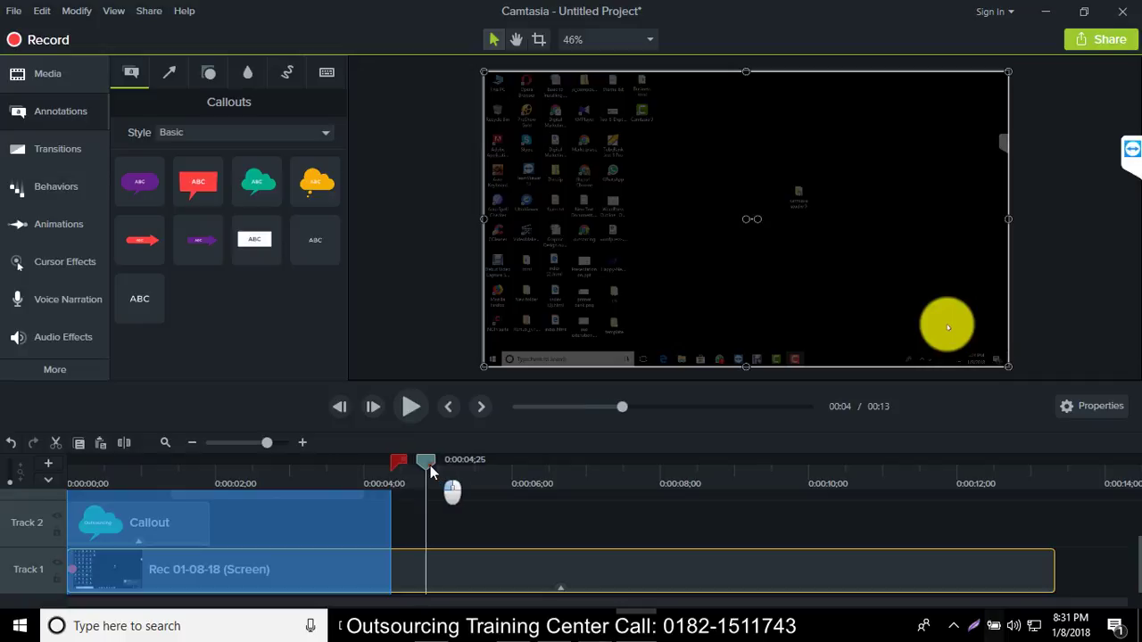
- Split the Track 1 screen recording at 0:00:05;21, remove the part after the split, and preview from the start
{"action": "left_click", "coordinate": [490, 470]}
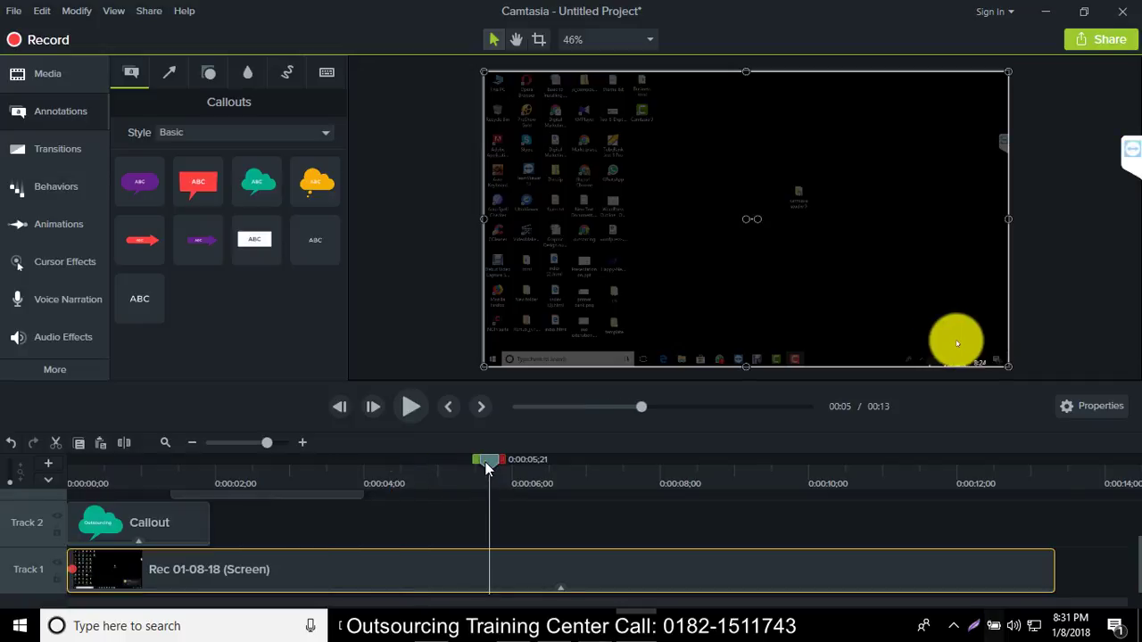
{"action": "left_click", "coordinate": [124, 444]}
{"action": "left_click_drag", "start_coordinate": [600, 576], "coordinate": [620, 505]}
{"action": "right_click", "coordinate": [620, 505]}
{"action": "left_click", "coordinate": [692, 89]}
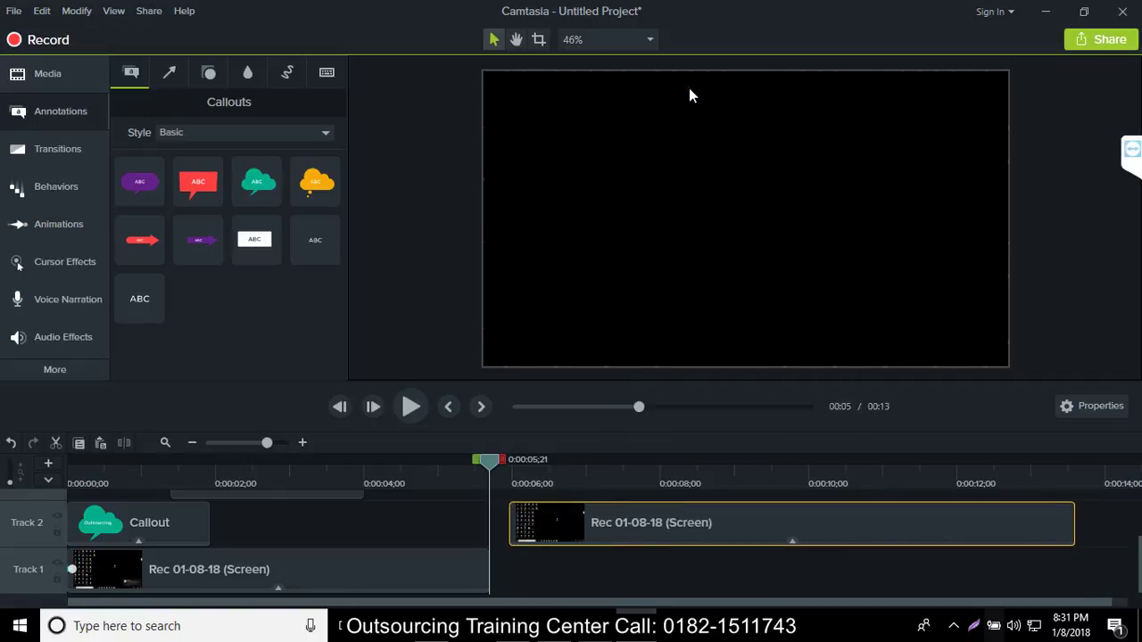
{"action": "left_click_drag", "start_coordinate": [497, 463], "coordinate": [25, 509]}
{"action": "left_click", "coordinate": [409, 407]}
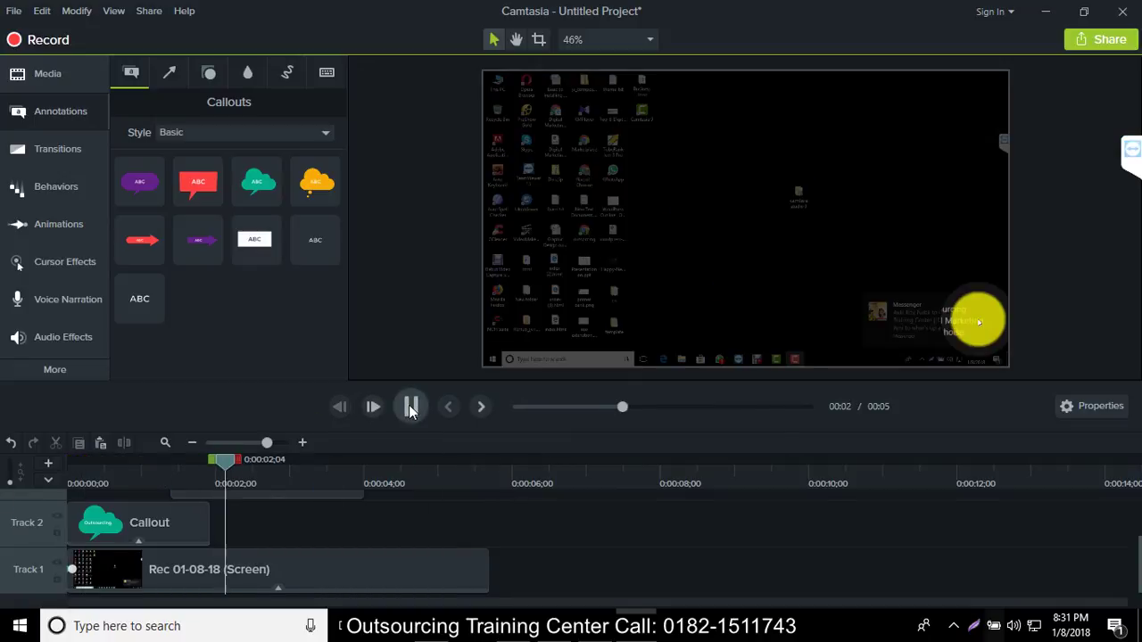
- Browse the basic arrow, line and shape annotations with the playhead at 0:00:02;12
{"action": "left_click", "coordinate": [170, 73]}
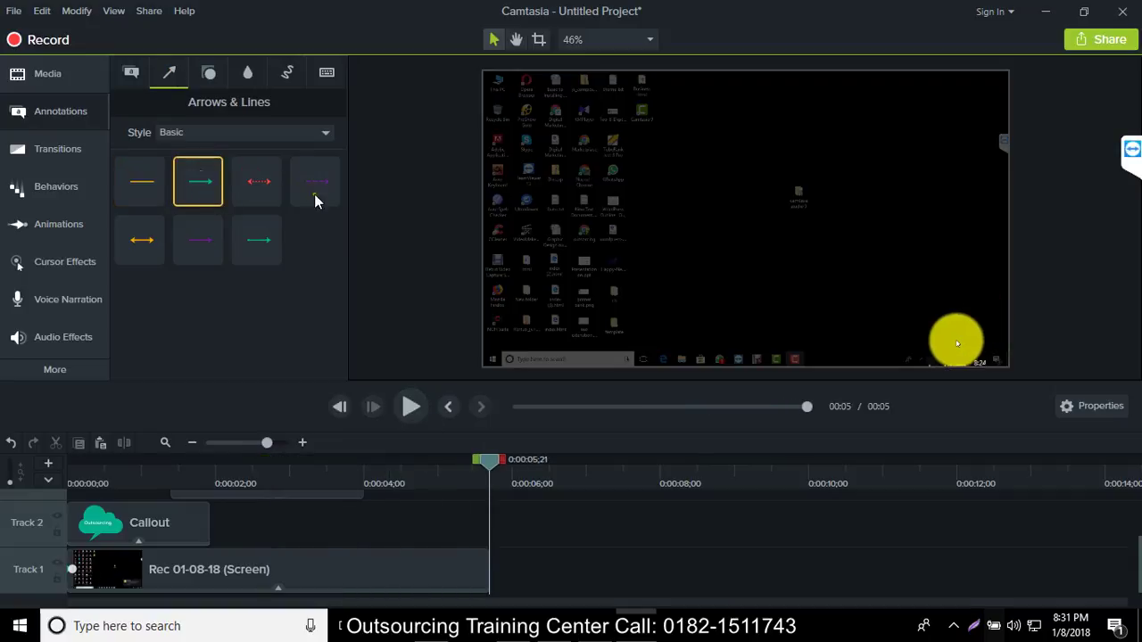
{"action": "left_click_drag", "start_coordinate": [669, 270], "coordinate": [806, 250]}
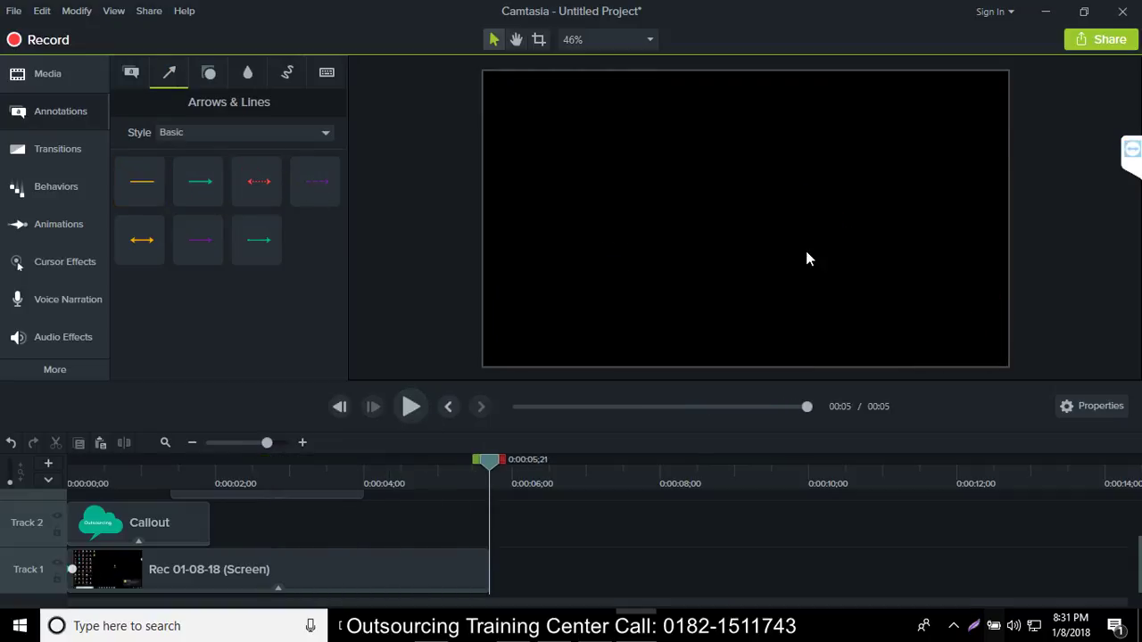
{"action": "left_click", "coordinate": [196, 187]}
{"action": "left_click_drag", "start_coordinate": [401, 254], "coordinate": [244, 464]}
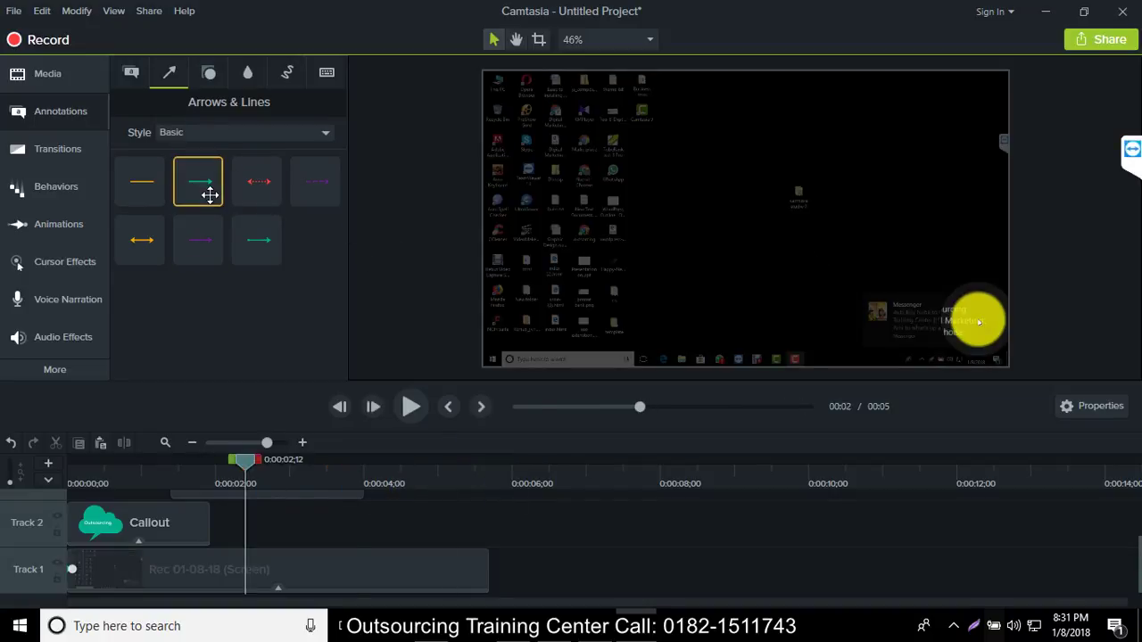
{"action": "left_click", "coordinate": [209, 75]}
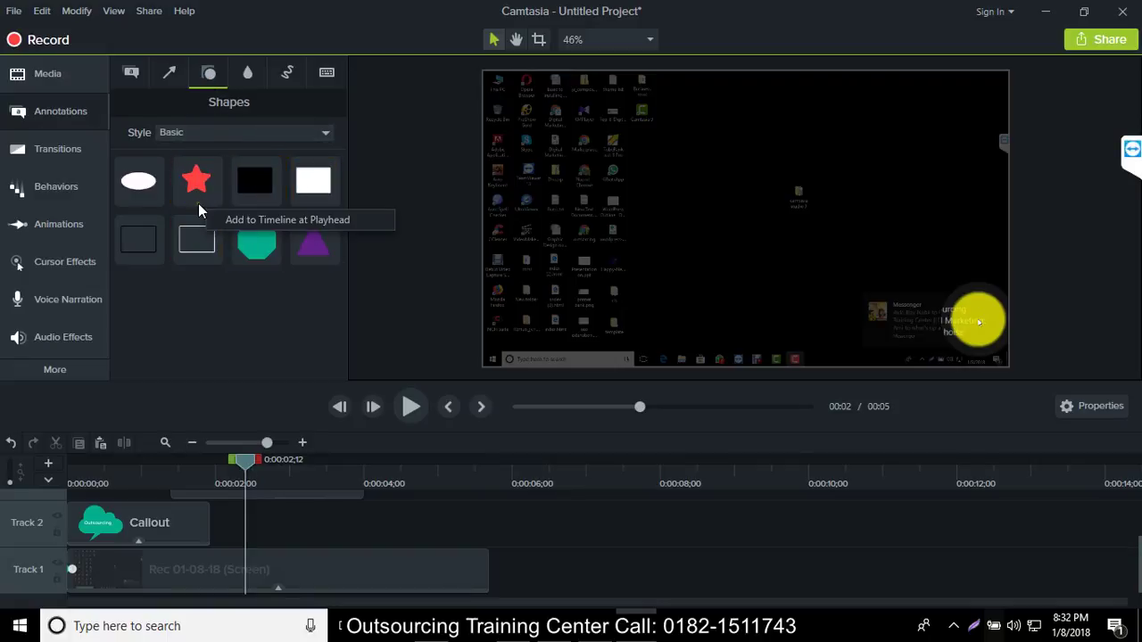
- Add a Blur annotation at 0:00:02;12 and move its Track 4 clip to the beginning of the timeline
{"action": "left_click", "coordinate": [242, 70]}
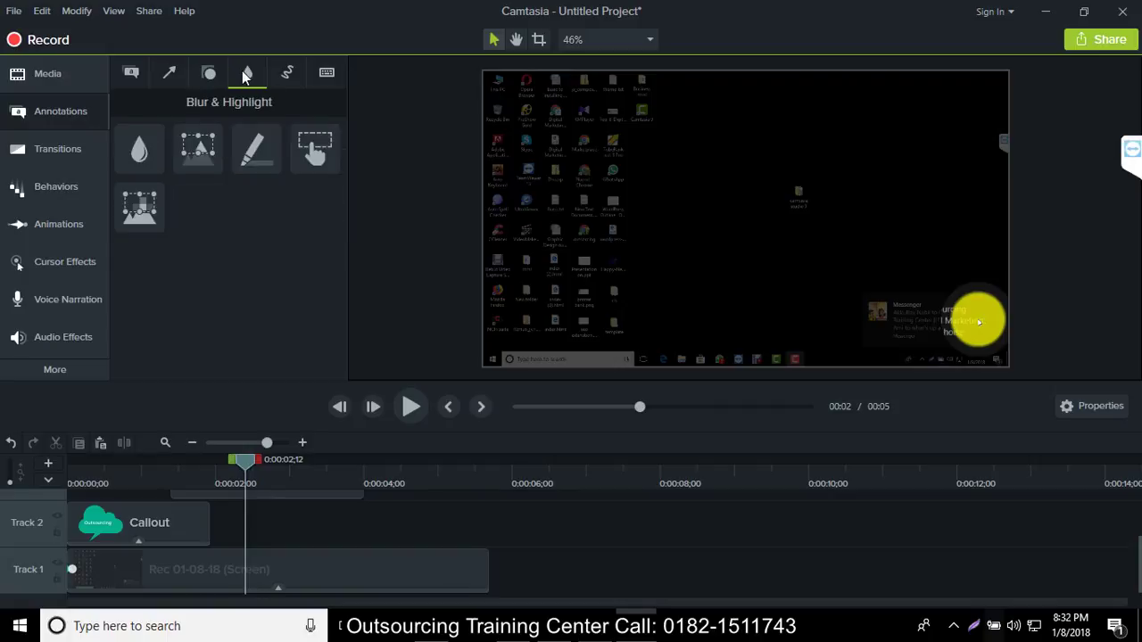
{"action": "left_click_drag", "start_coordinate": [148, 154], "coordinate": [711, 243]}
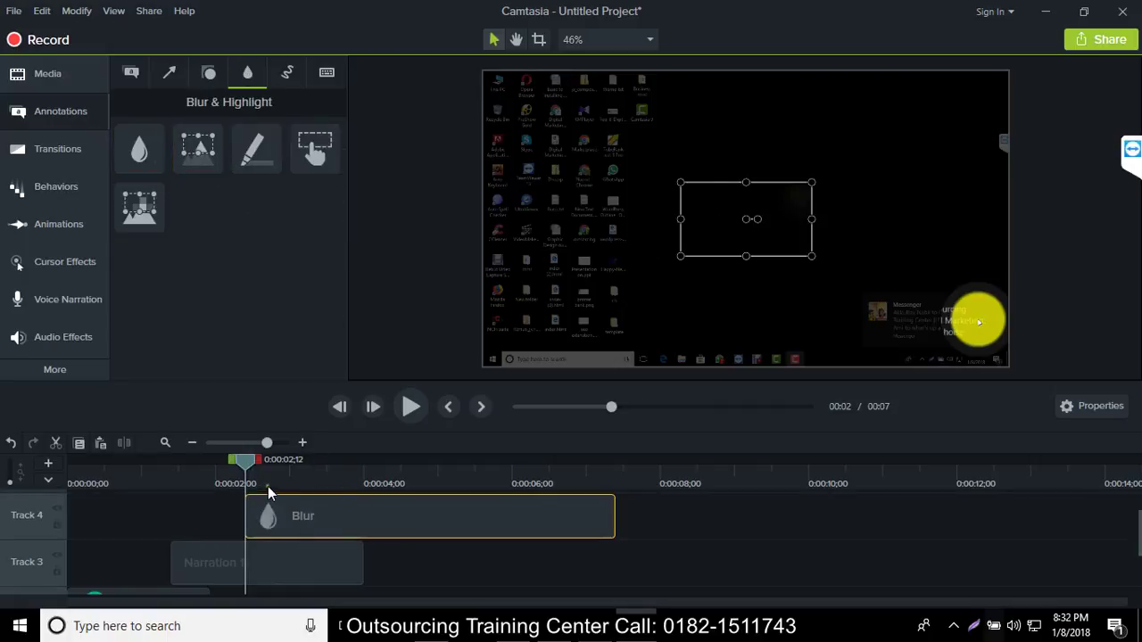
{"action": "left_click_drag", "start_coordinate": [245, 460], "coordinate": [23, 481]}
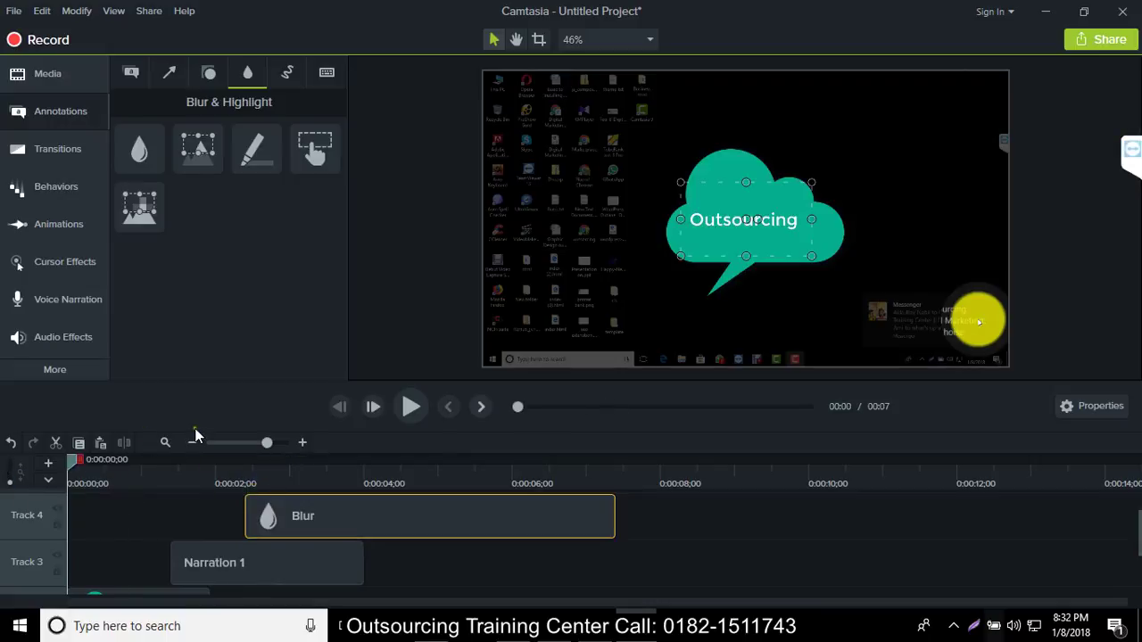
{"action": "left_click_drag", "start_coordinate": [272, 504], "coordinate": [100, 504]}
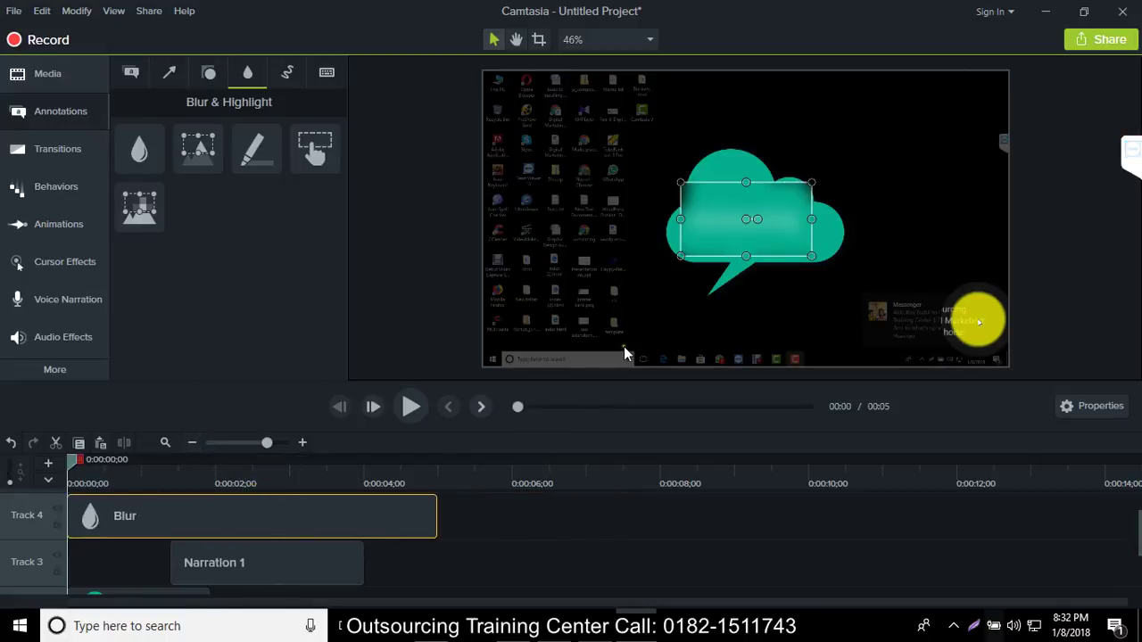
{"action": "left_click_drag", "start_coordinate": [186, 521], "coordinate": [139, 522]}
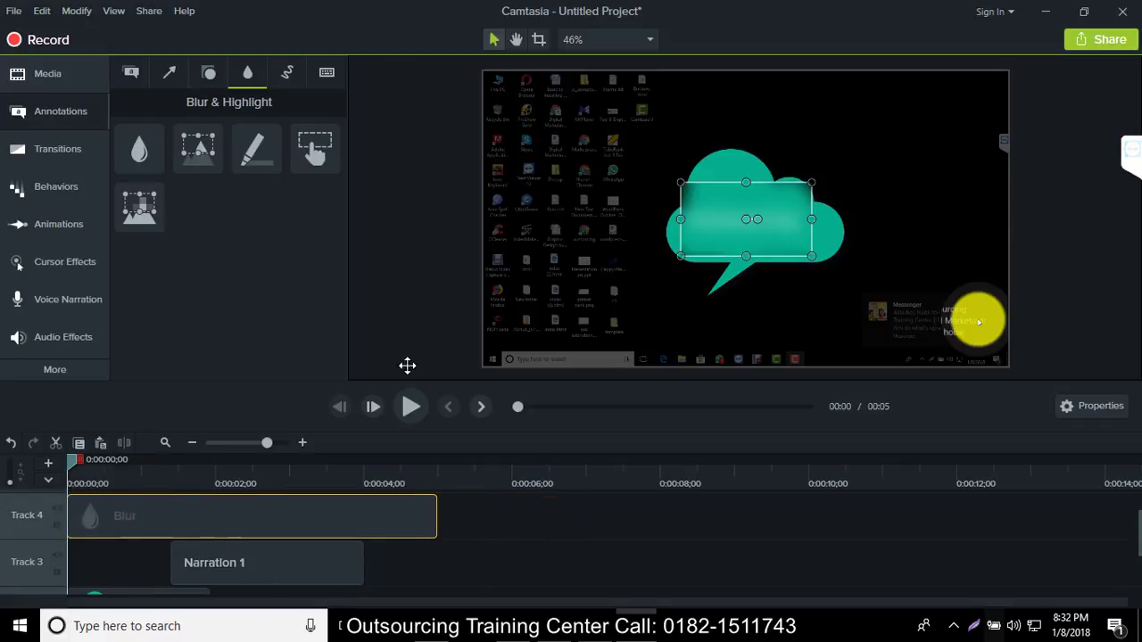
- Move the blur area over the desktop icons in the canvas's upper-left corner and preview it
{"action": "left_click_drag", "start_coordinate": [739, 229], "coordinate": [542, 122]}
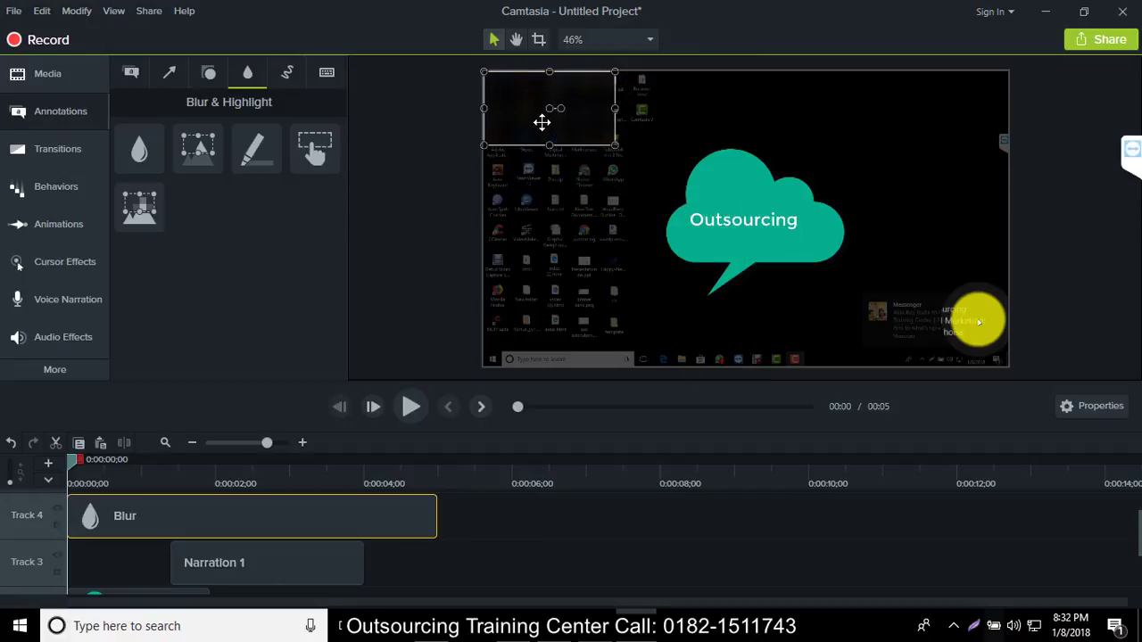
{"action": "left_click", "coordinate": [410, 408]}
{"action": "scroll", "coordinate": [308, 543], "scroll_direction": "down", "scroll_amount": 3}
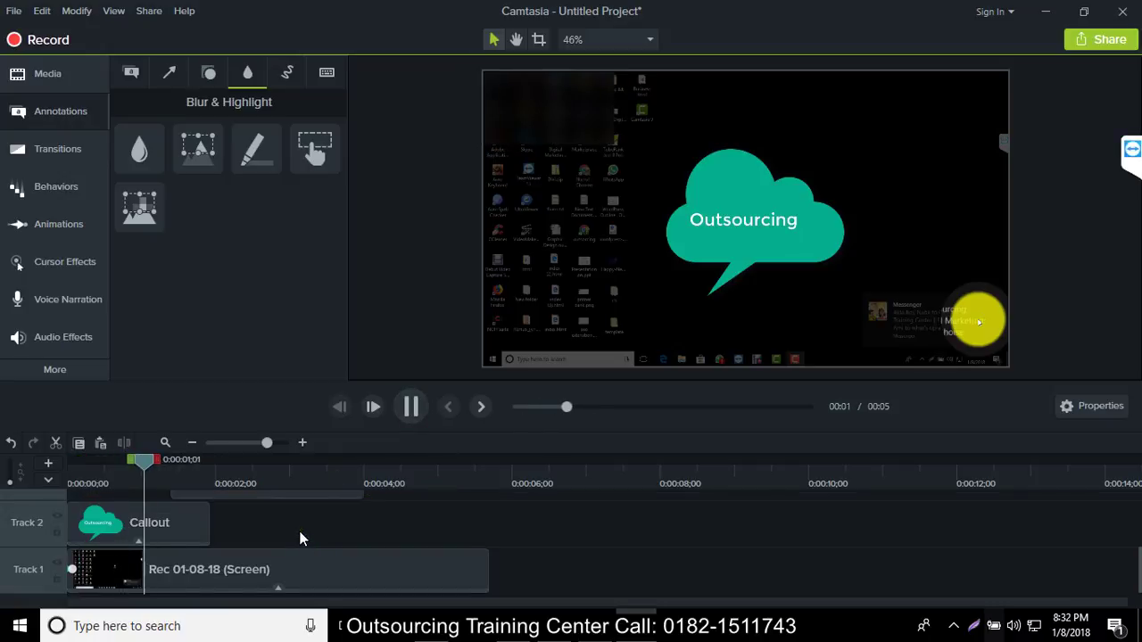
- Shorten the Blur clip on Track 4 to a duration of about 0:00:01;04
{"action": "scroll", "coordinate": [303, 537], "scroll_direction": "up", "scroll_amount": 3}
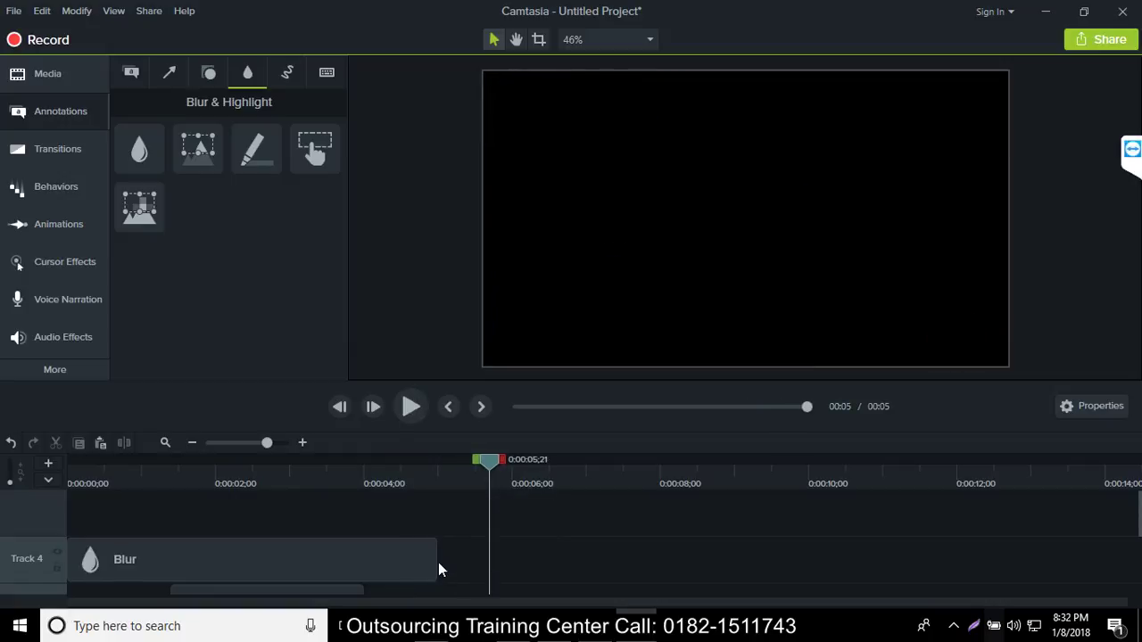
{"action": "left_click_drag", "start_coordinate": [438, 562], "coordinate": [146, 562]}
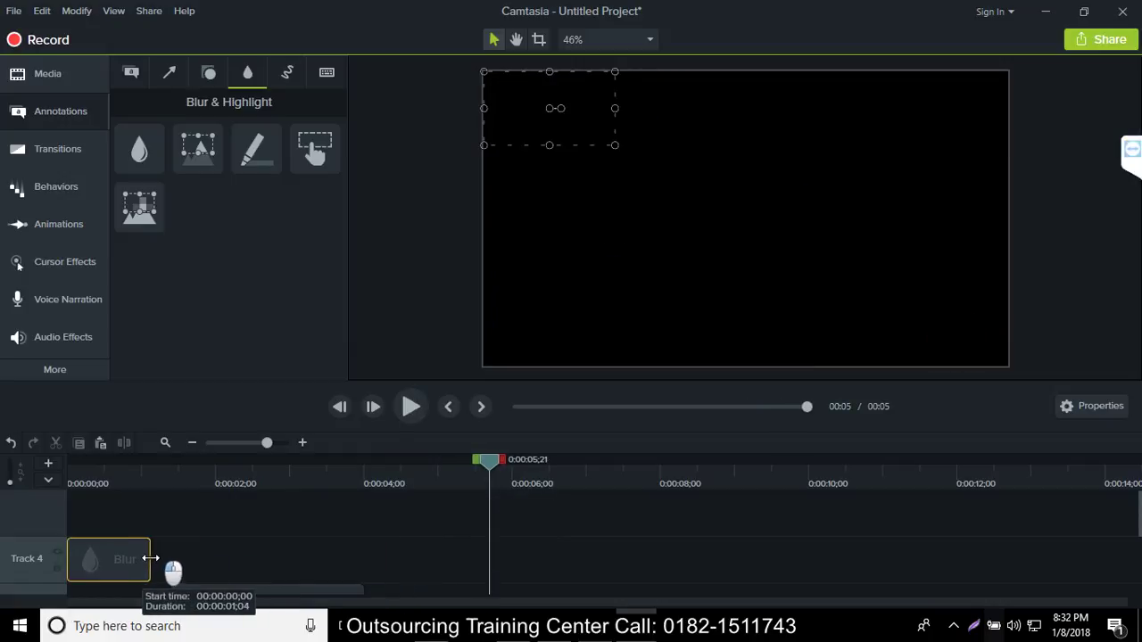
- Play the timeline from the beginning to preview the shortened blur
{"action": "left_click", "coordinate": [519, 407]}
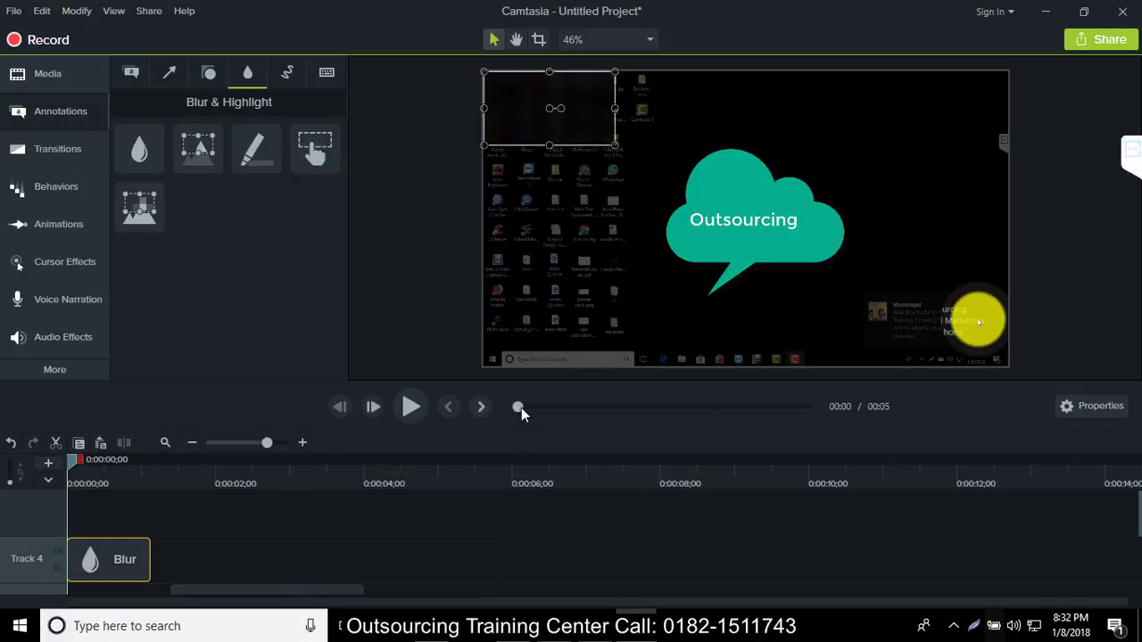
{"action": "left_click", "coordinate": [409, 407]}
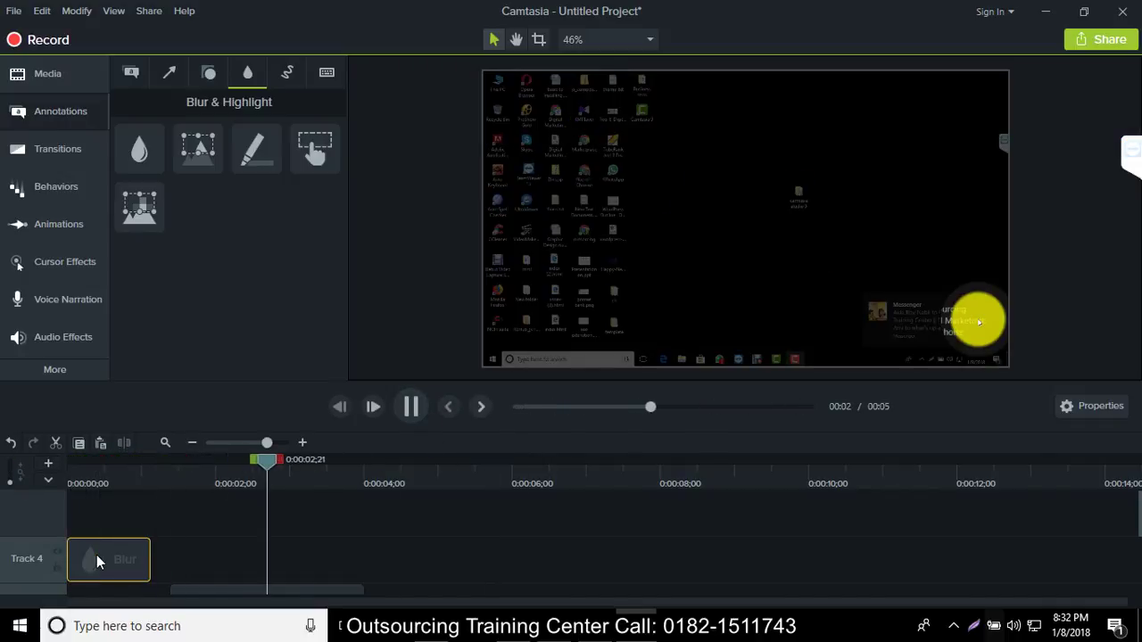
- Add a Sketch Motion checkmark at 0:00:05;21, directly after the screen recording on Track 1, and preview it
{"action": "left_click", "coordinate": [288, 75]}
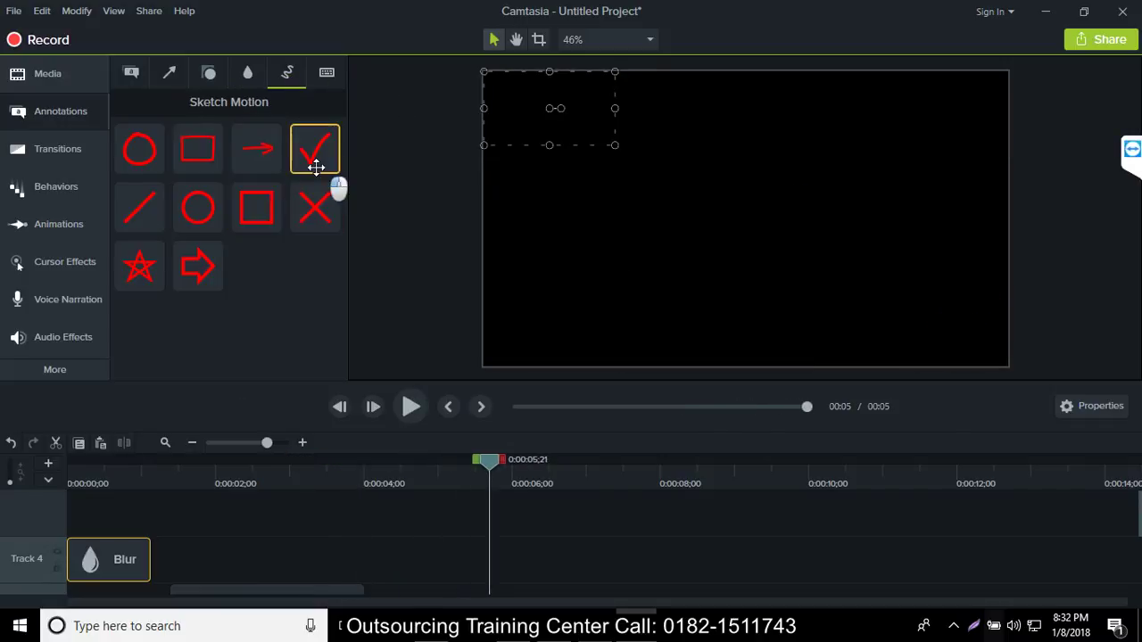
{"action": "left_click", "coordinate": [299, 144]}
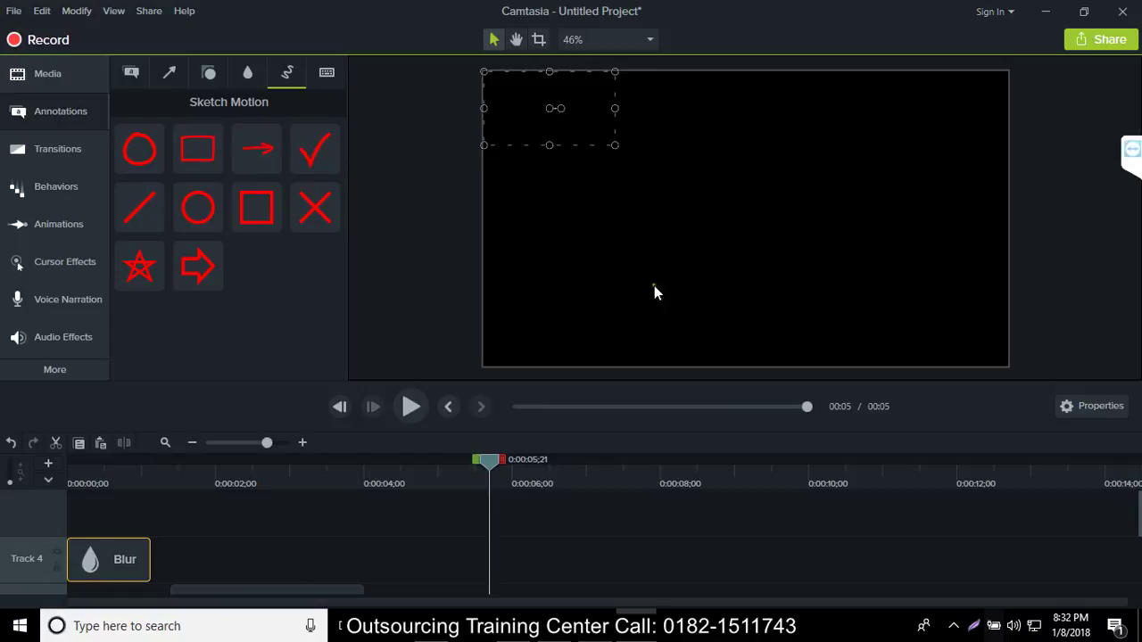
{"action": "left_click_drag", "start_coordinate": [654, 290], "coordinate": [726, 204]}
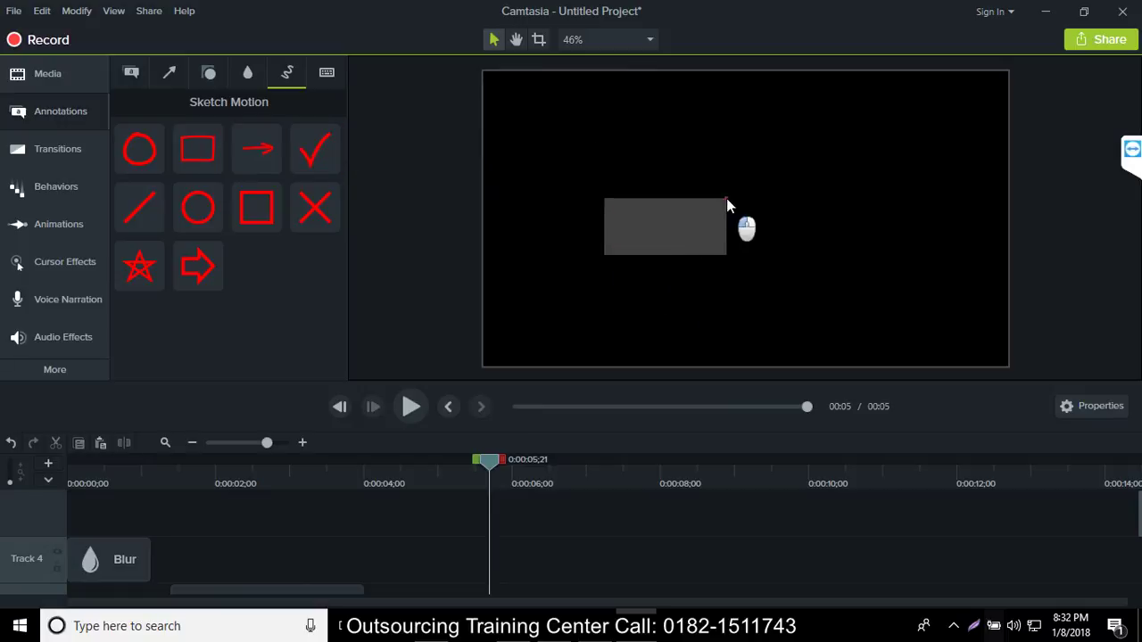
{"action": "left_click", "coordinate": [310, 149]}
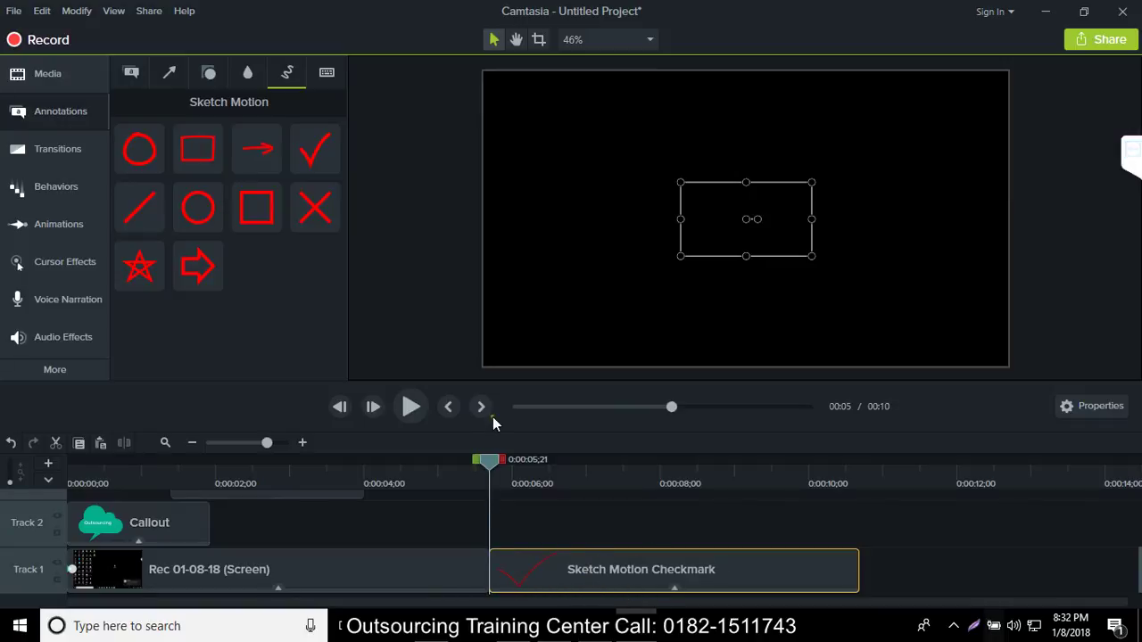
{"action": "left_click", "coordinate": [413, 417]}
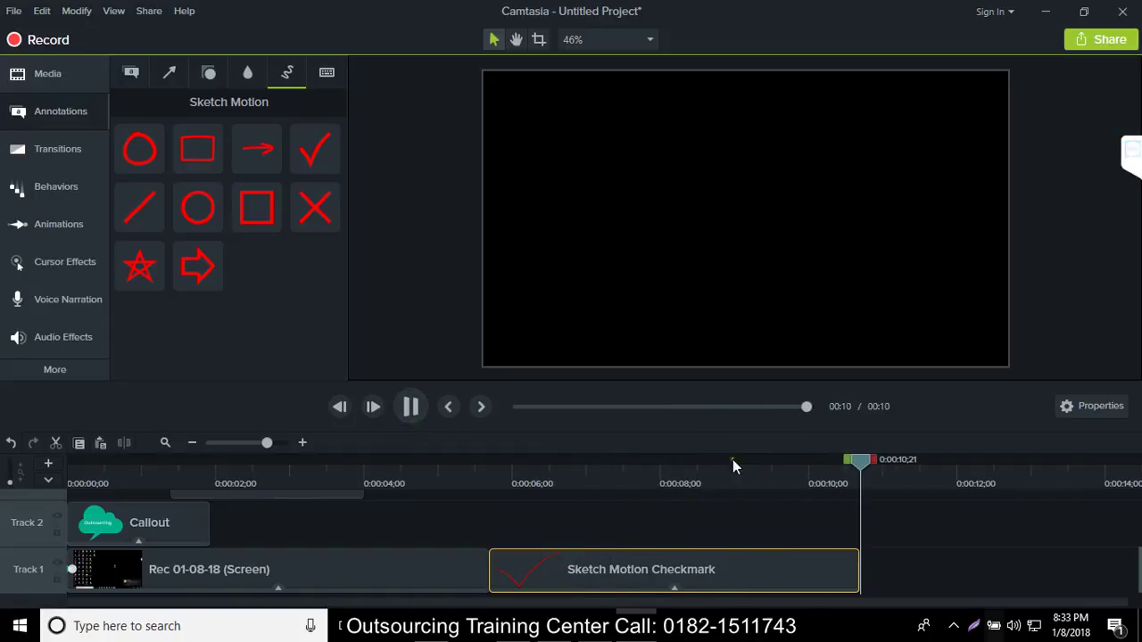
- Split the checkmark clip on Track 1 at 0:00:08;05 and cut away its second part
{"action": "left_click_drag", "start_coordinate": [733, 459], "coordinate": [675, 469]}
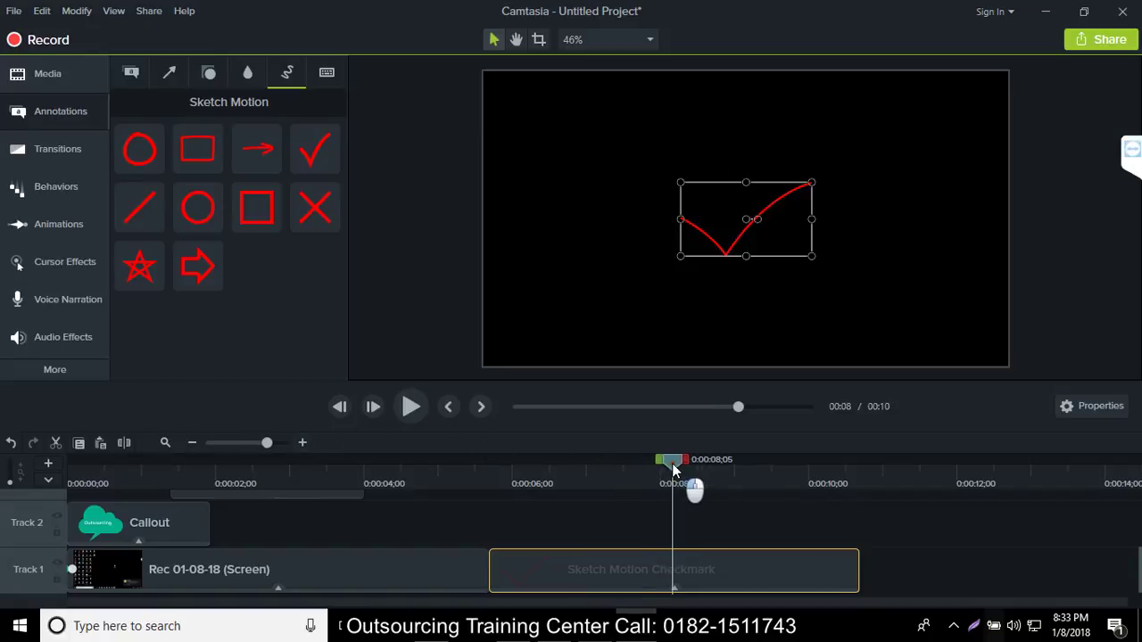
{"action": "left_click", "coordinate": [125, 443]}
{"action": "left_click", "coordinate": [740, 571]}
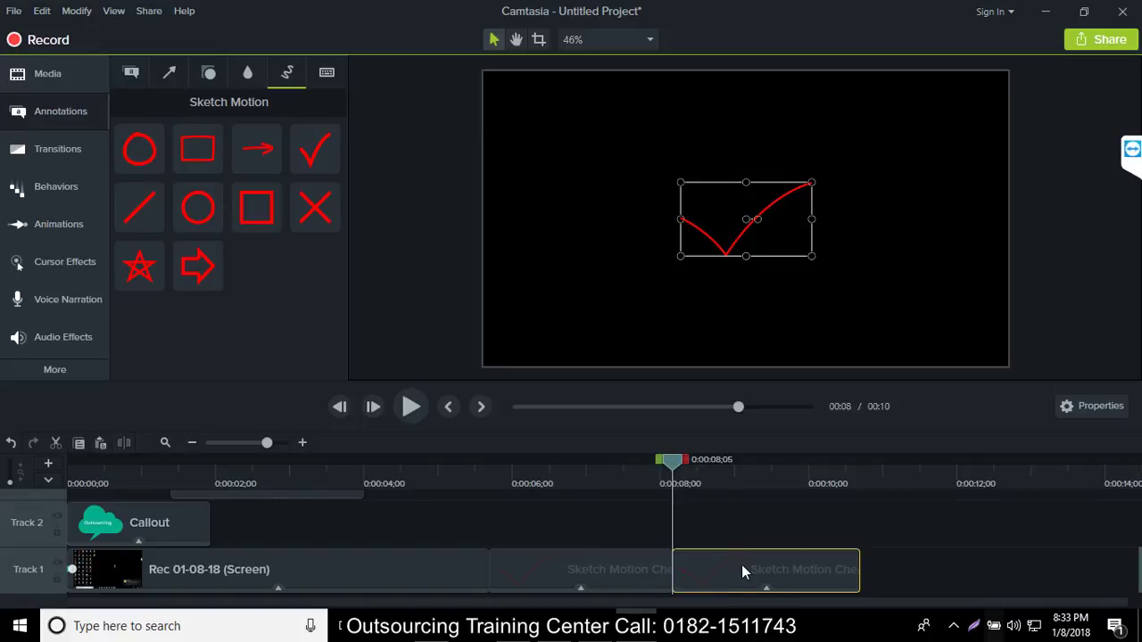
{"action": "left_click_drag", "start_coordinate": [741, 571], "coordinate": [859, 570]}
{"action": "right_click", "coordinate": [859, 570]}
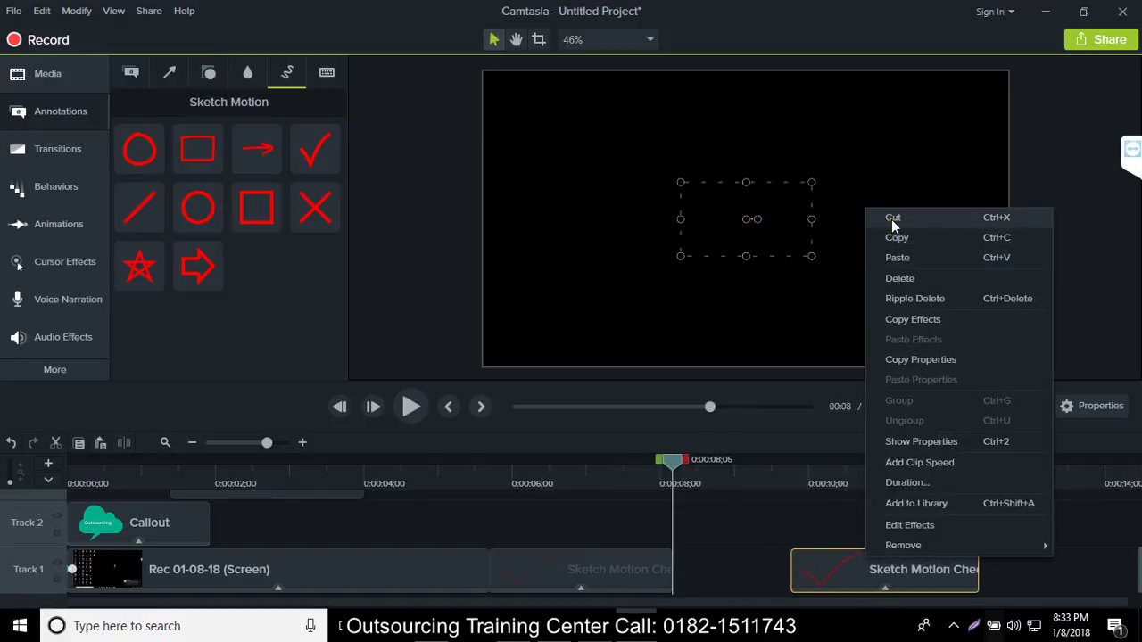
{"action": "left_click", "coordinate": [892, 223]}
- Preview the recording and the trimmed checkmark, and place the playhead at 0:00:06;28
{"action": "mouse_move", "coordinate": [662, 486]}
{"action": "left_mouse_down"}
{"action": "mouse_move", "coordinate": [690, 483]}
{"action": "mouse_move", "coordinate": [261, 479]}
{"action": "left_mouse_up"}
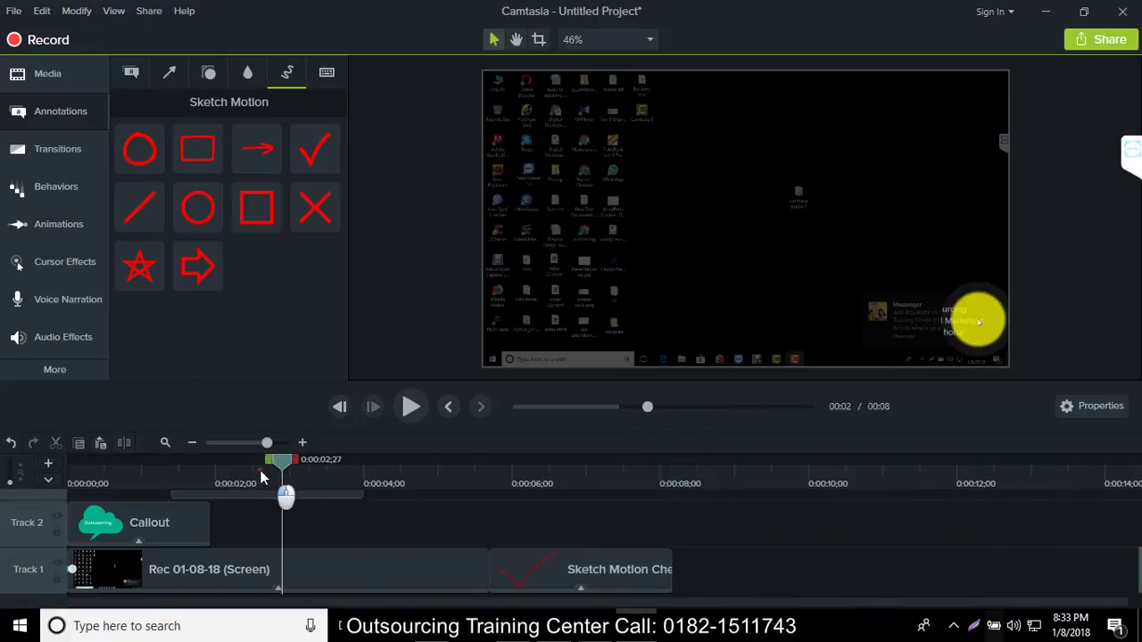
{"action": "left_click", "coordinate": [413, 407]}
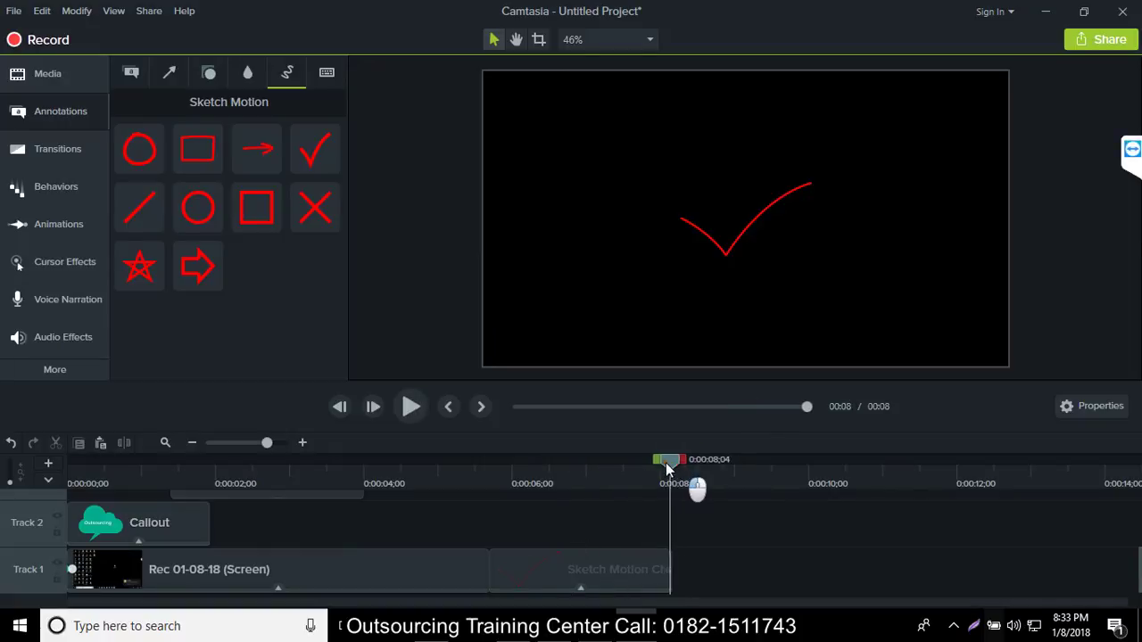
{"action": "left_click_drag", "start_coordinate": [665, 462], "coordinate": [582, 462]}
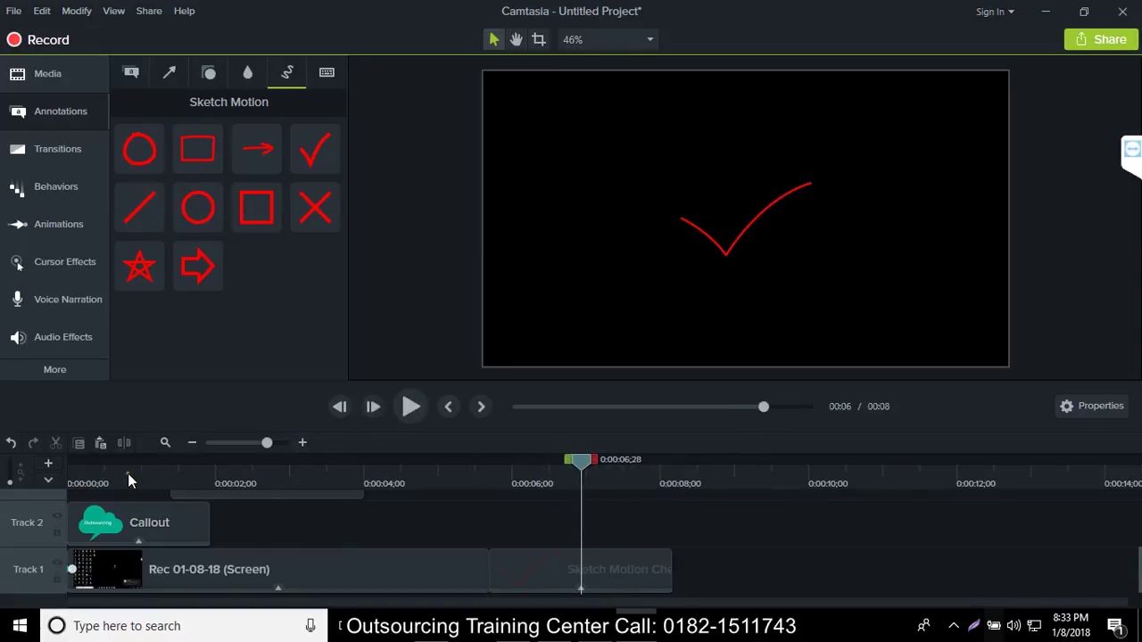
{"action": "scroll", "coordinate": [147, 531], "scroll_direction": "up", "scroll_amount": 2}
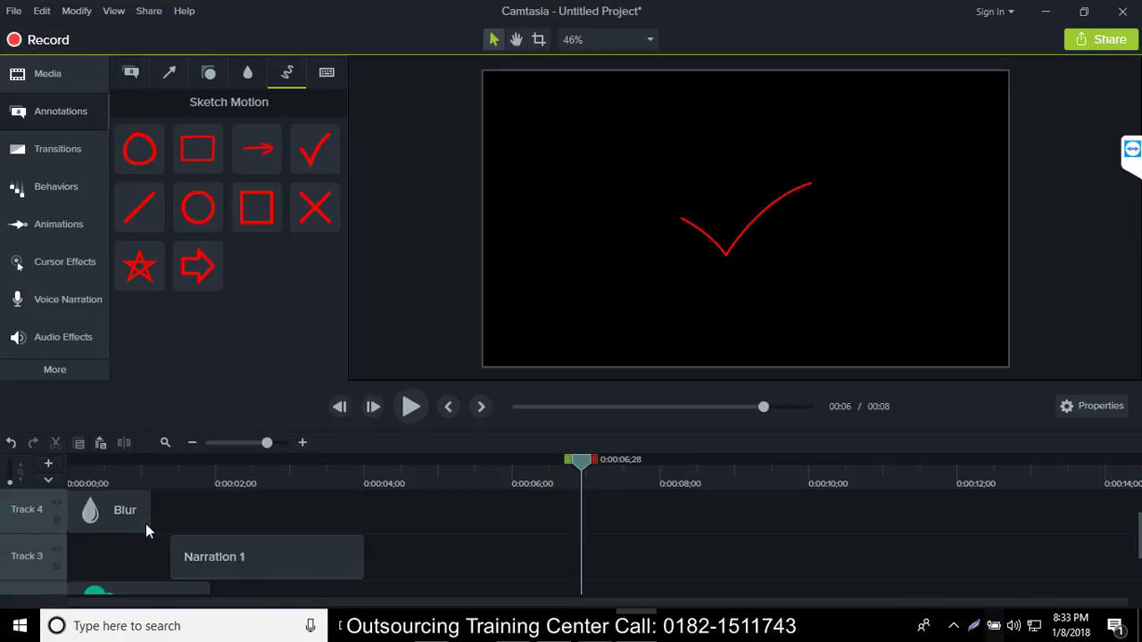
{"action": "left_click", "coordinate": [103, 443]}
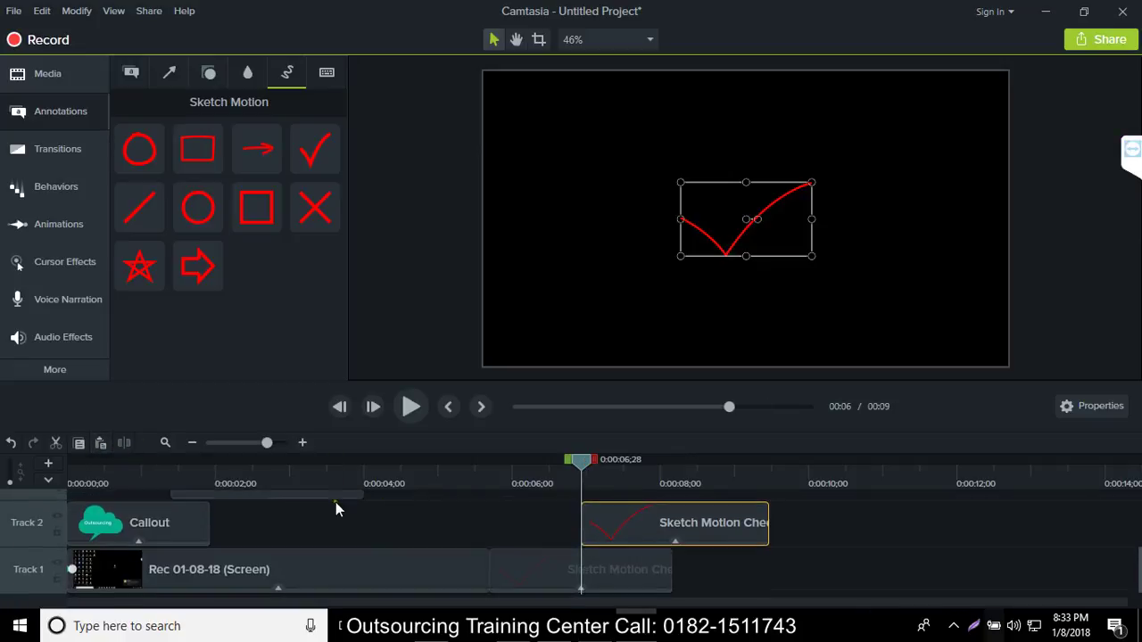
{"action": "mouse_move", "coordinate": [687, 534]}
{"action": "left_mouse_down"}
{"action": "mouse_move", "coordinate": [597, 534]}
{"action": "mouse_move", "coordinate": [639, 530]}
{"action": "left_mouse_up"}
{"action": "right_click", "coordinate": [639, 530]}
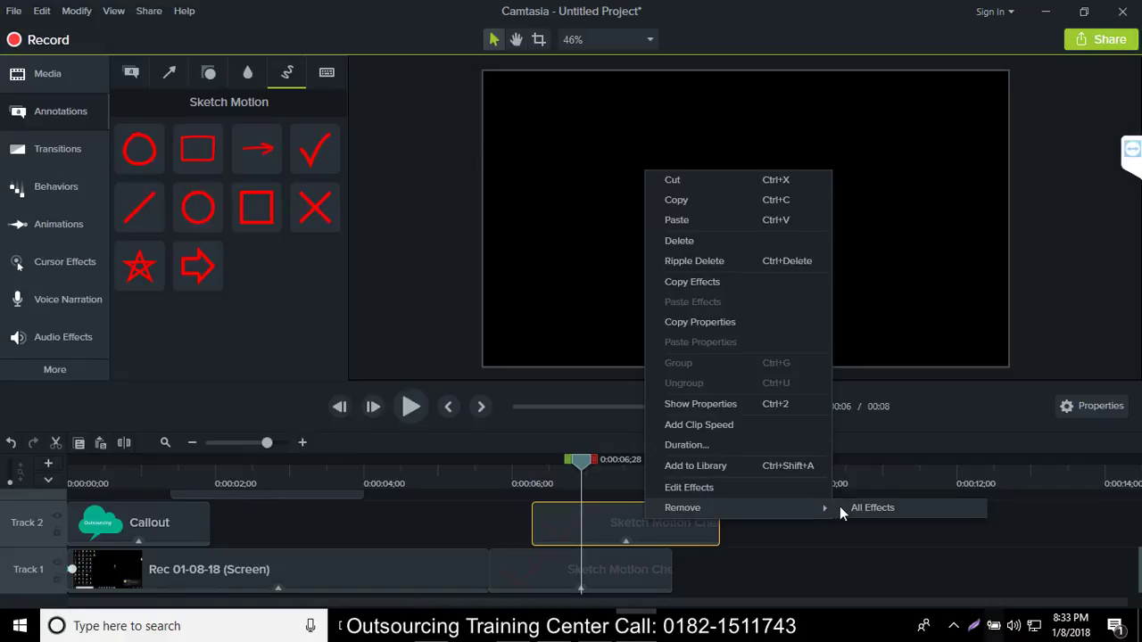
{"action": "left_click", "coordinate": [707, 241]}
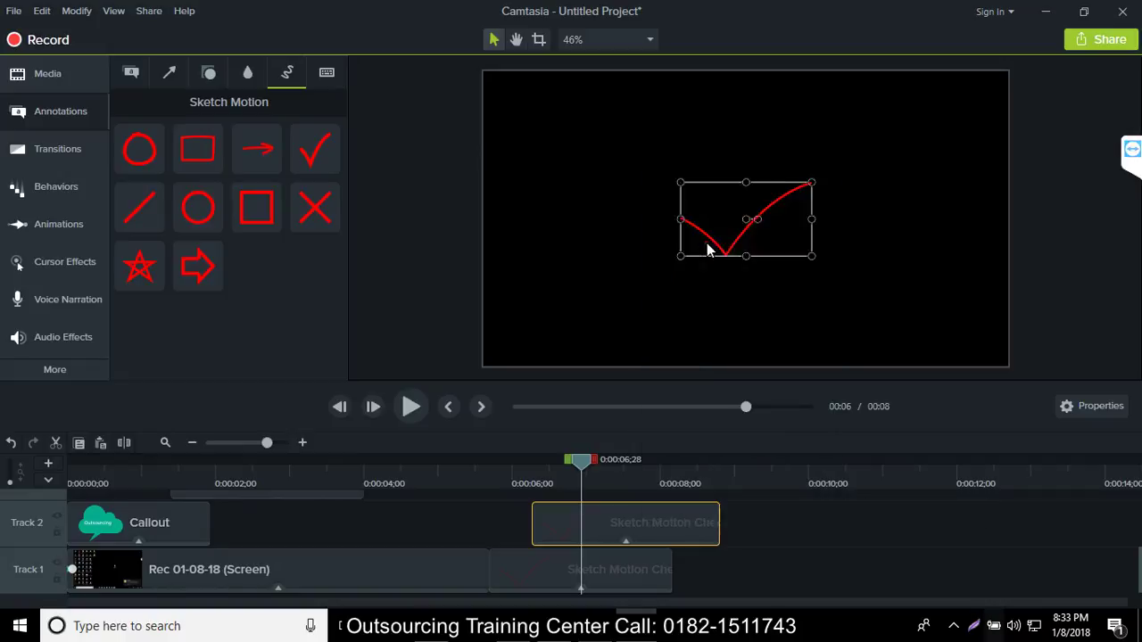
- Split the checkmark clip on Track 1 at 0:00:06;28 and delete the part after the split
{"action": "left_click", "coordinate": [610, 573]}
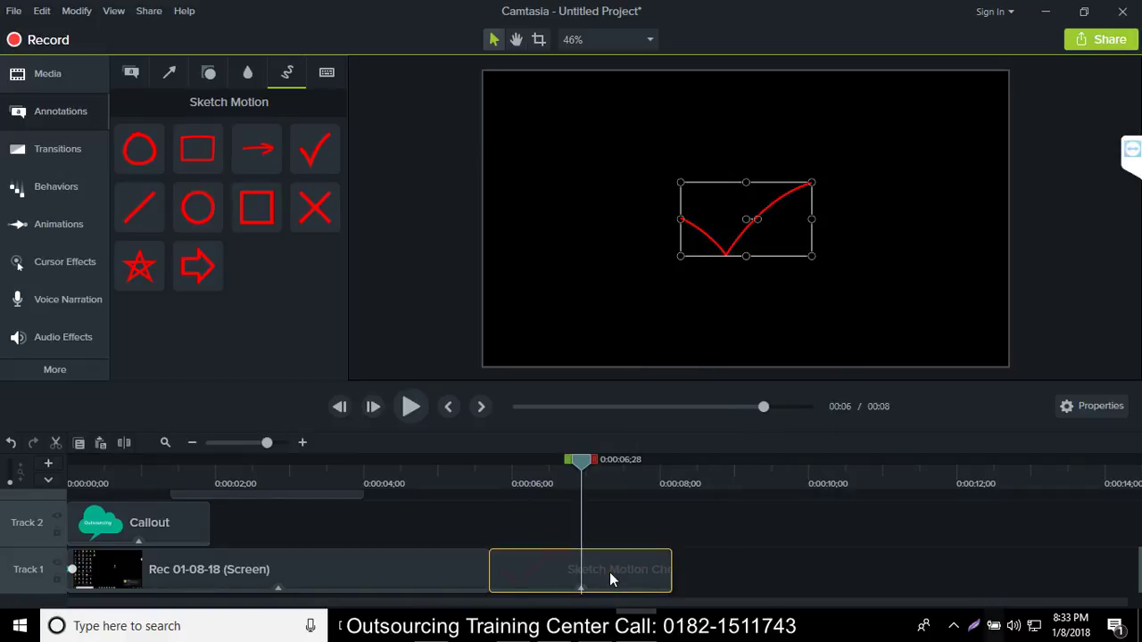
{"action": "left_click", "coordinate": [124, 443]}
{"action": "left_click_drag", "start_coordinate": [617, 571], "coordinate": [634, 569]}
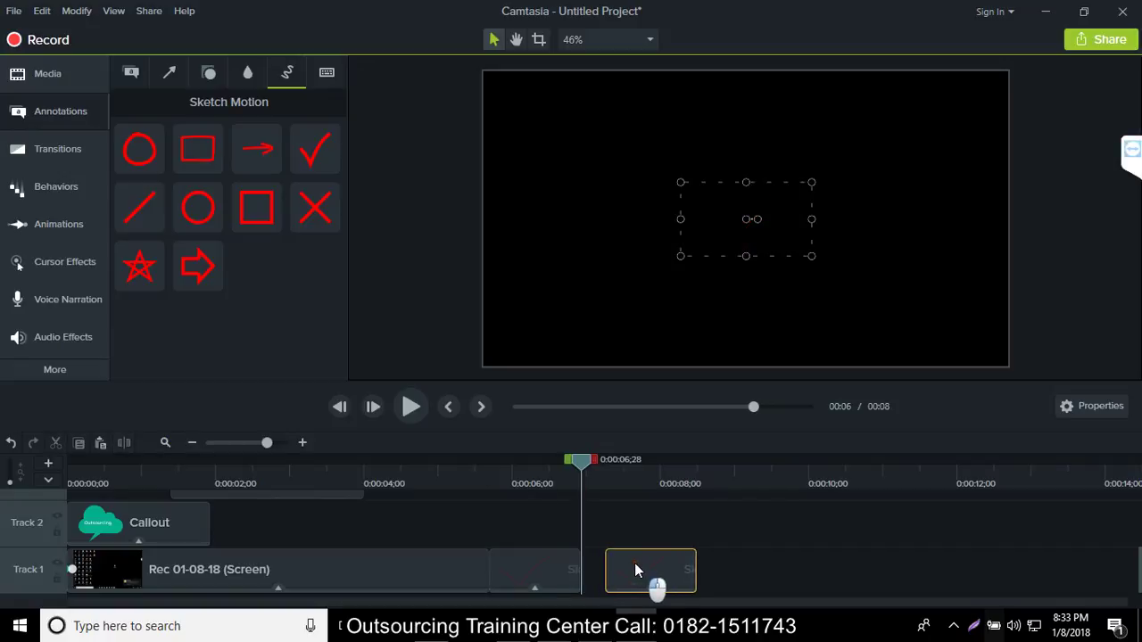
{"action": "right_click", "coordinate": [664, 582]}
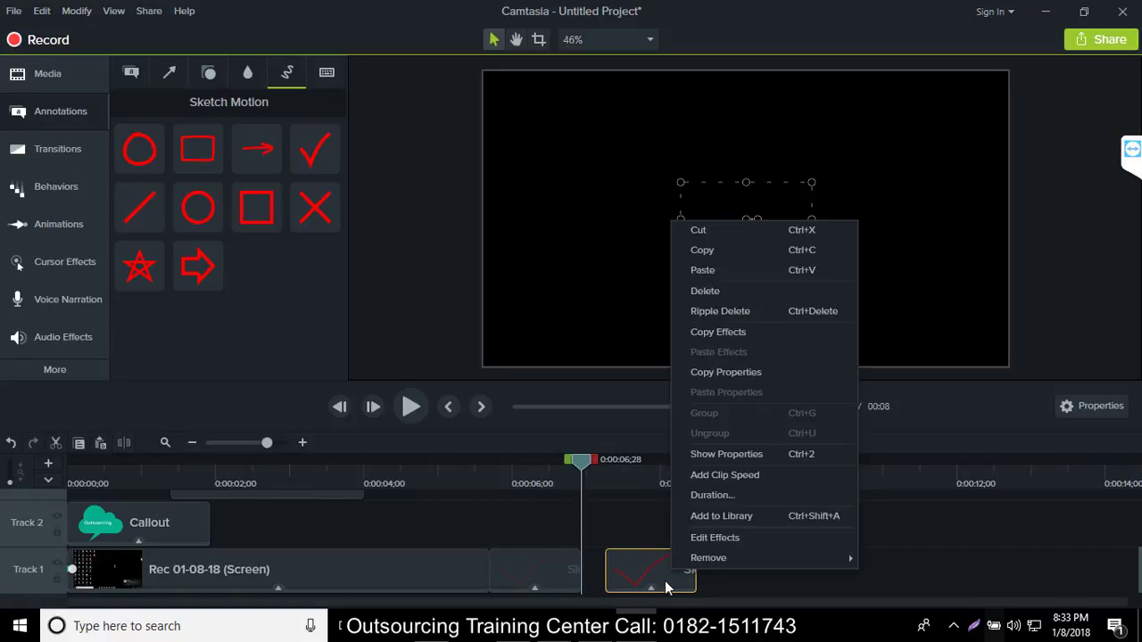
{"action": "left_click", "coordinate": [748, 291]}
- Play the whole project from the beginning and view the imported files in the Media Bin
{"action": "left_click_drag", "start_coordinate": [590, 465], "coordinate": [72, 463]}
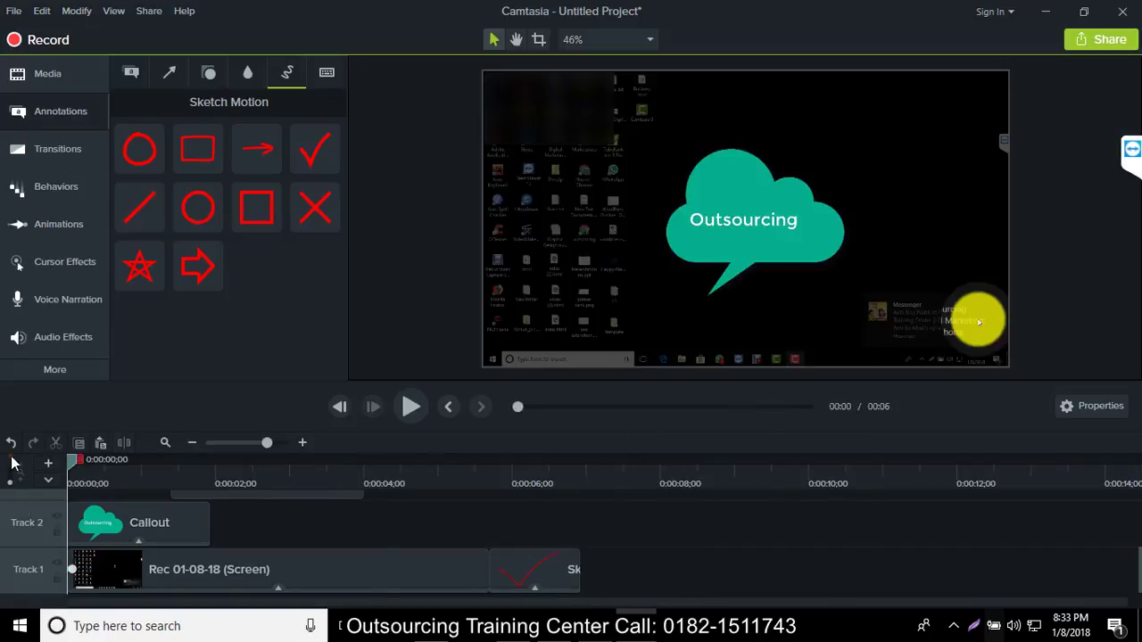
{"action": "left_click", "coordinate": [412, 400]}
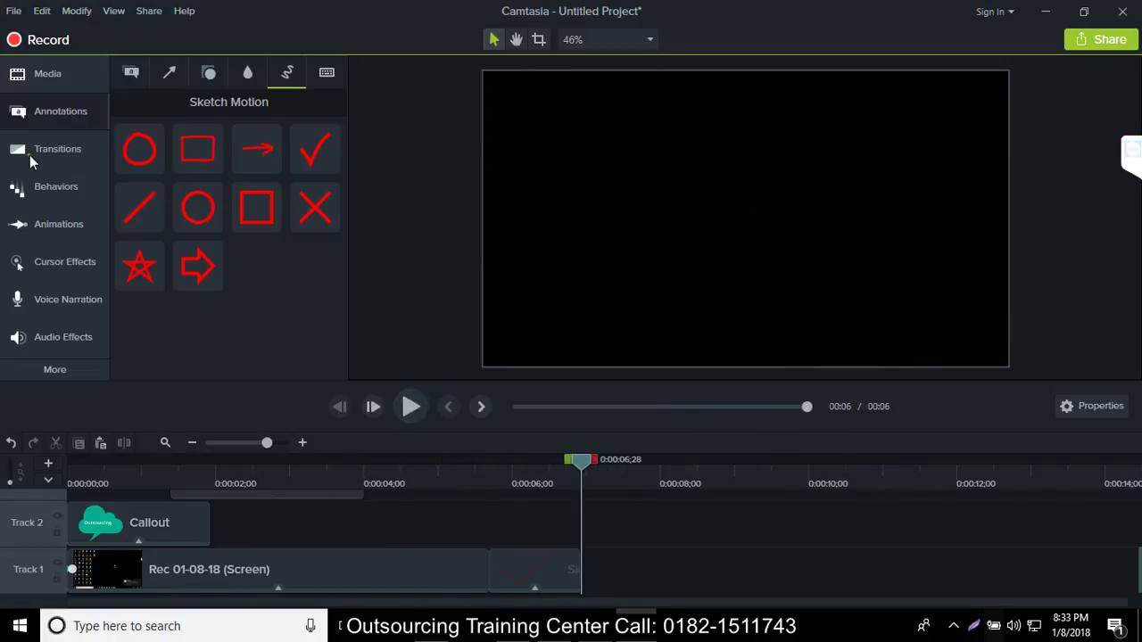
{"action": "left_click", "coordinate": [34, 86]}
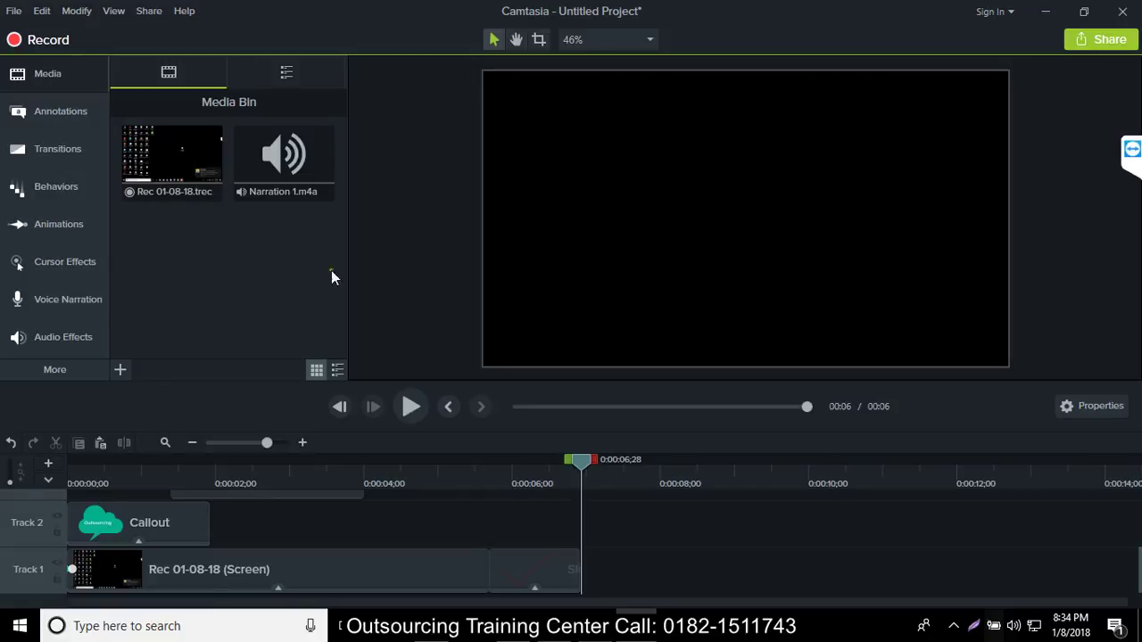
- Browse the available transitions, including Circle stretch, Fold and Page turn, with the playhead at the start of the timeline
{"action": "left_click", "coordinate": [41, 155]}
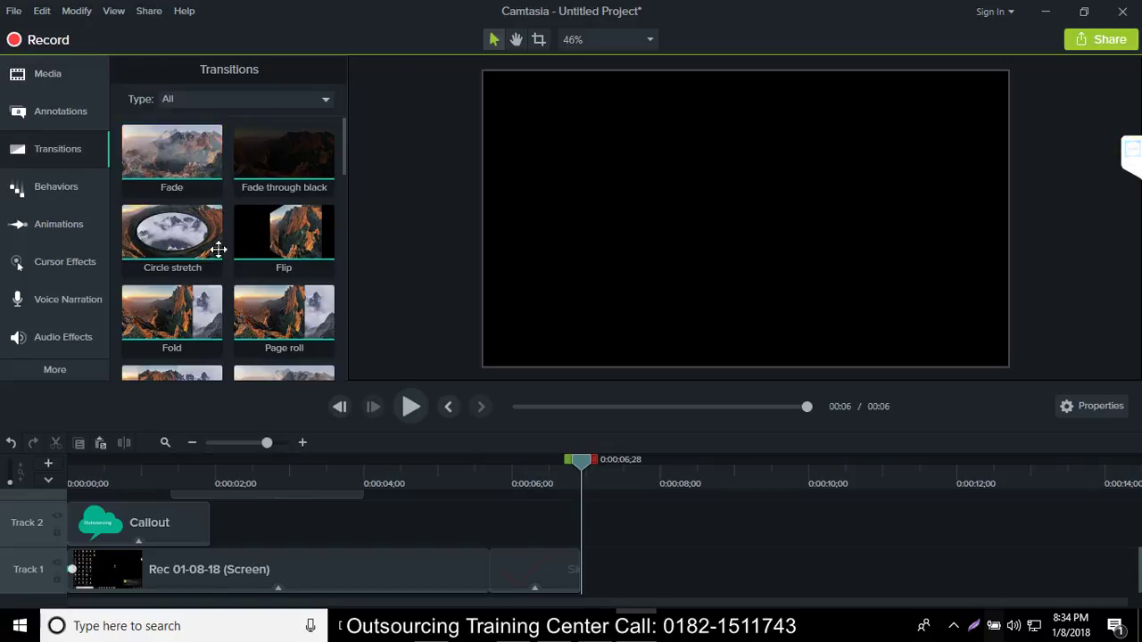
{"action": "left_click", "coordinate": [71, 460]}
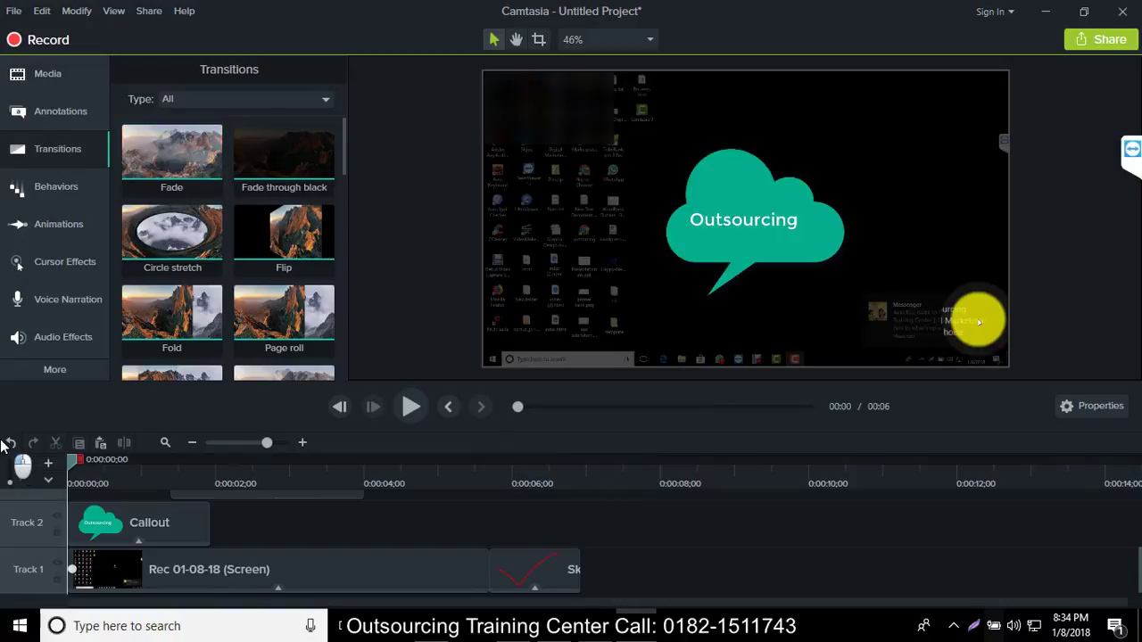
{"action": "left_click", "coordinate": [166, 237]}
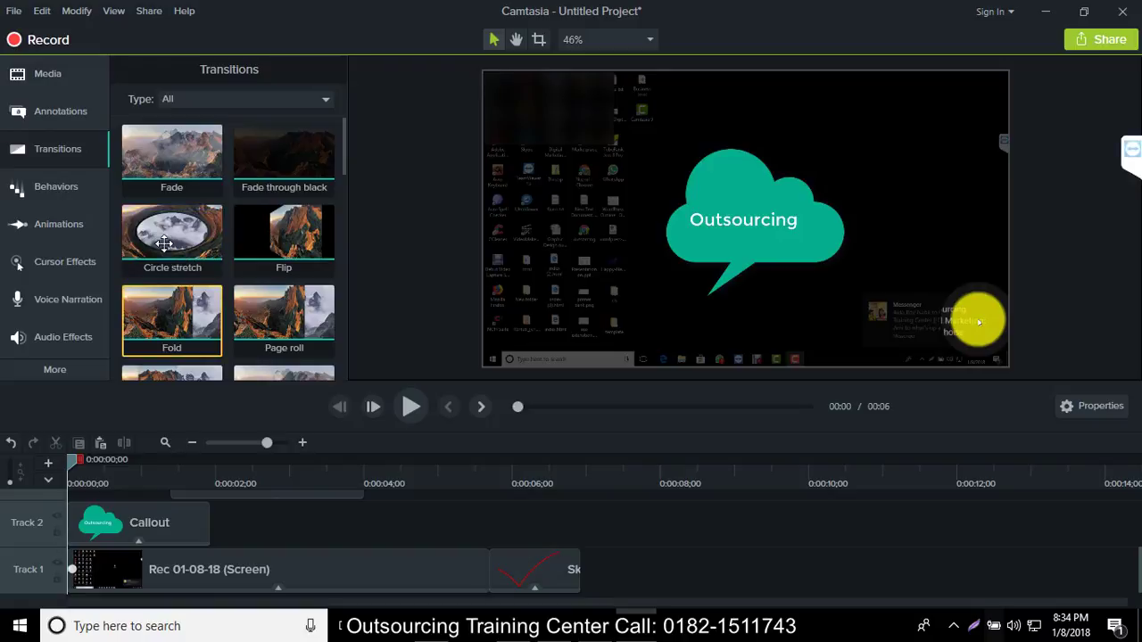
{"action": "left_click", "coordinate": [171, 337]}
{"action": "scroll", "coordinate": [175, 336], "scroll_direction": "down", "scroll_amount": 1}
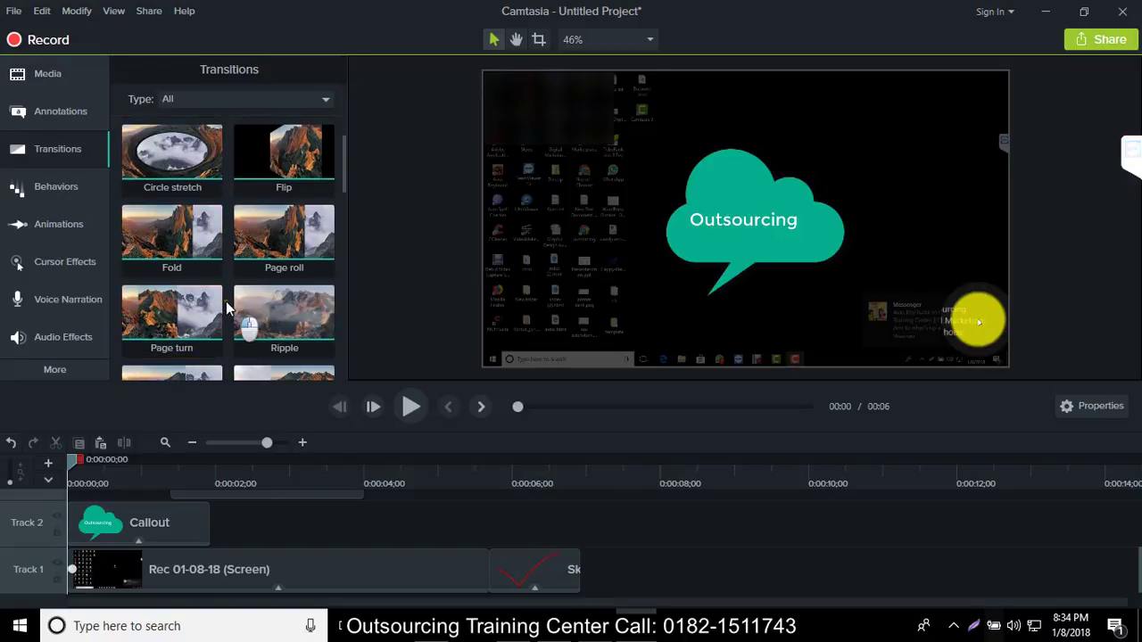
{"action": "right_click", "coordinate": [198, 304]}
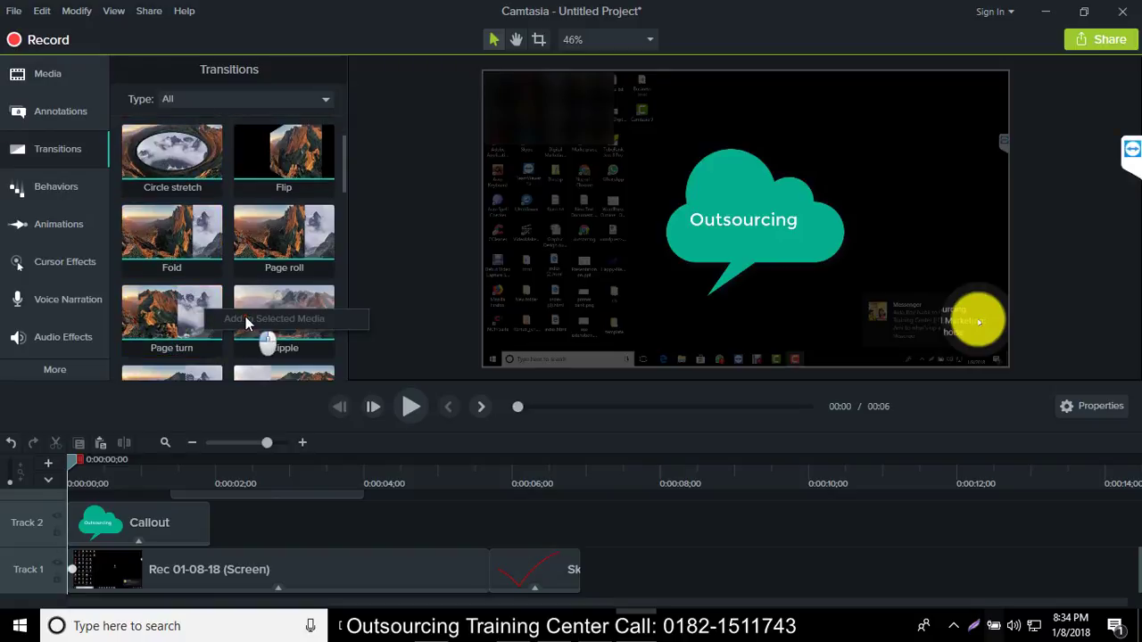
{"action": "right_click", "coordinate": [186, 310]}
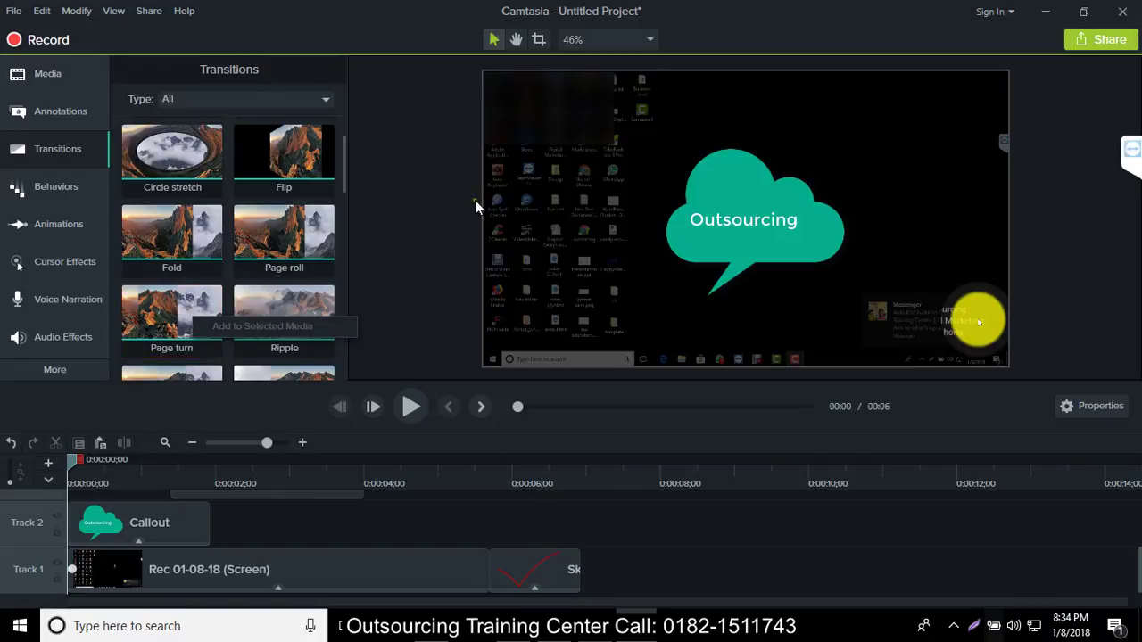
{"action": "right_click", "coordinate": [185, 153]}
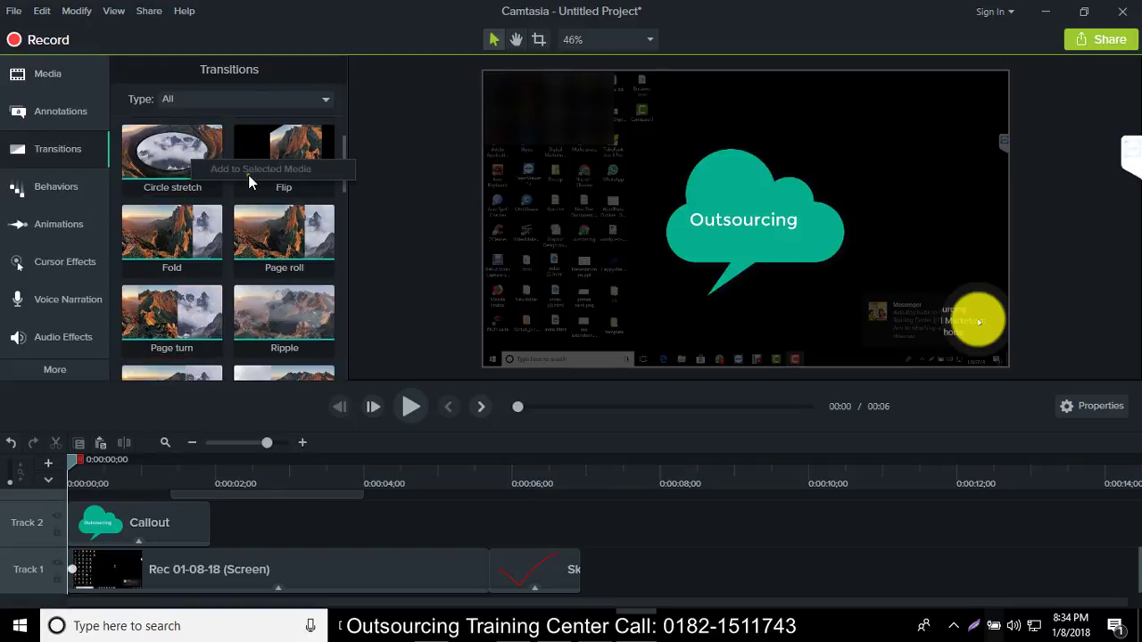
- Apply the Jump And Fall behavior to the Callout clip on Track 2
{"action": "left_click", "coordinate": [58, 194]}
{"action": "left_click_drag", "start_coordinate": [180, 203], "coordinate": [201, 215]}
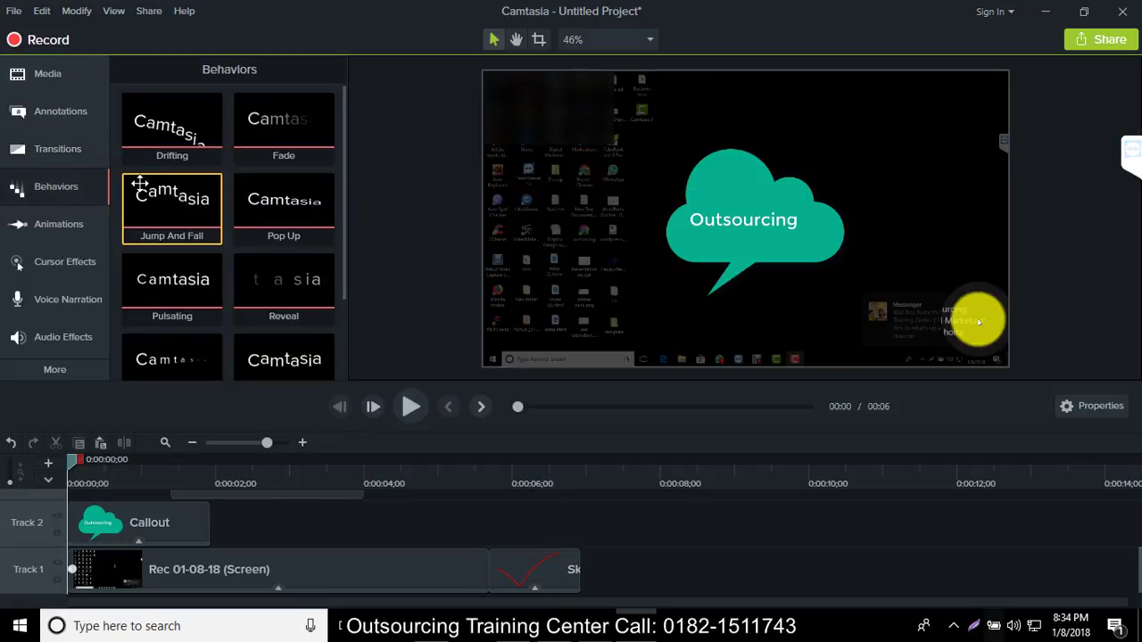
{"action": "left_click_drag", "start_coordinate": [140, 184], "coordinate": [104, 526]}
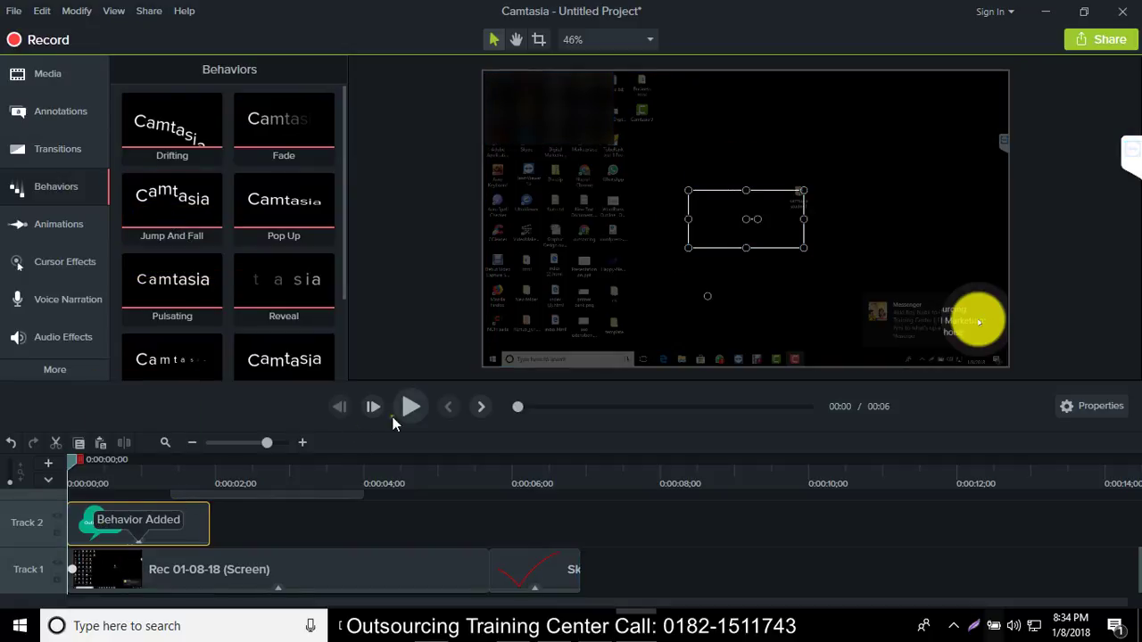
- Play the timeline twice from the beginning to preview the callout's behavior
{"action": "left_click", "coordinate": [403, 409]}
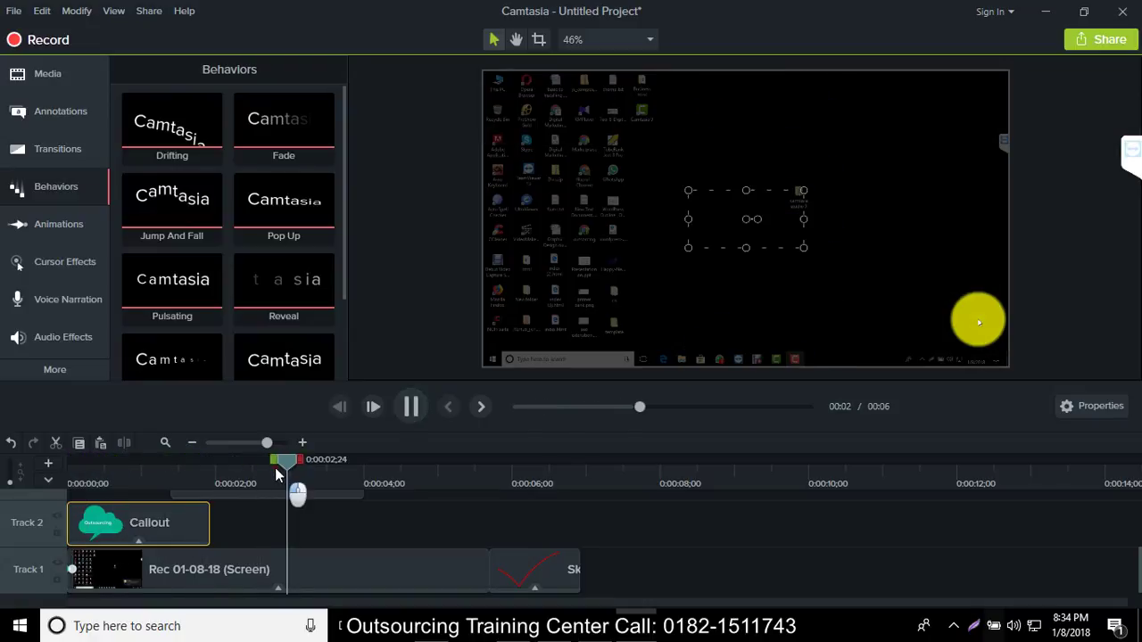
{"action": "left_click_drag", "start_coordinate": [275, 468], "coordinate": [4, 461]}
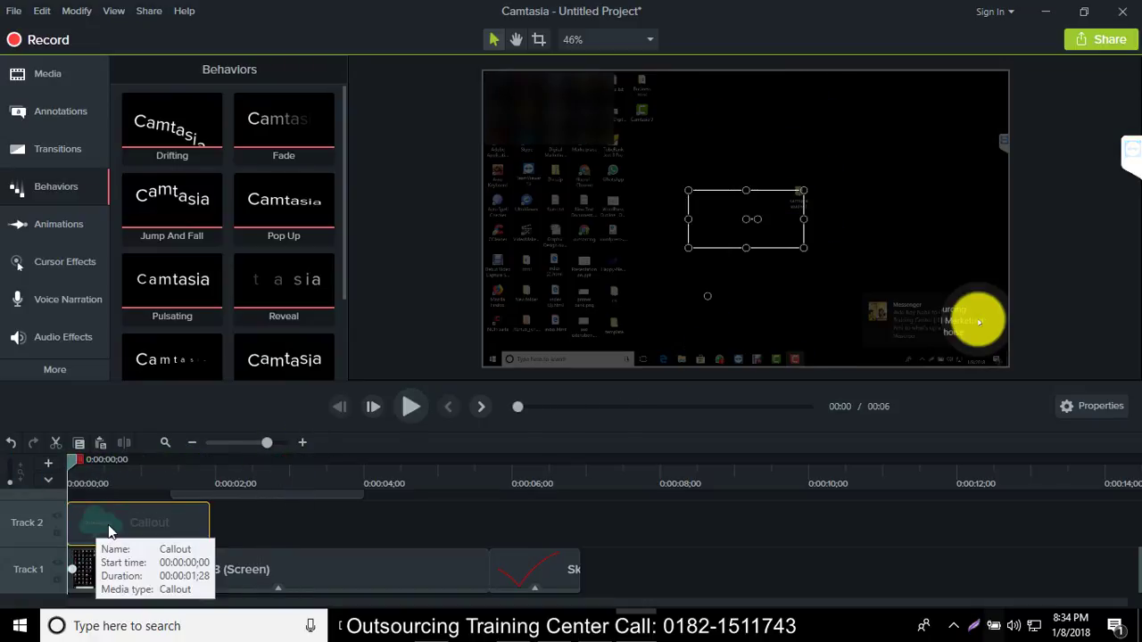
{"action": "left_click", "coordinate": [412, 406]}
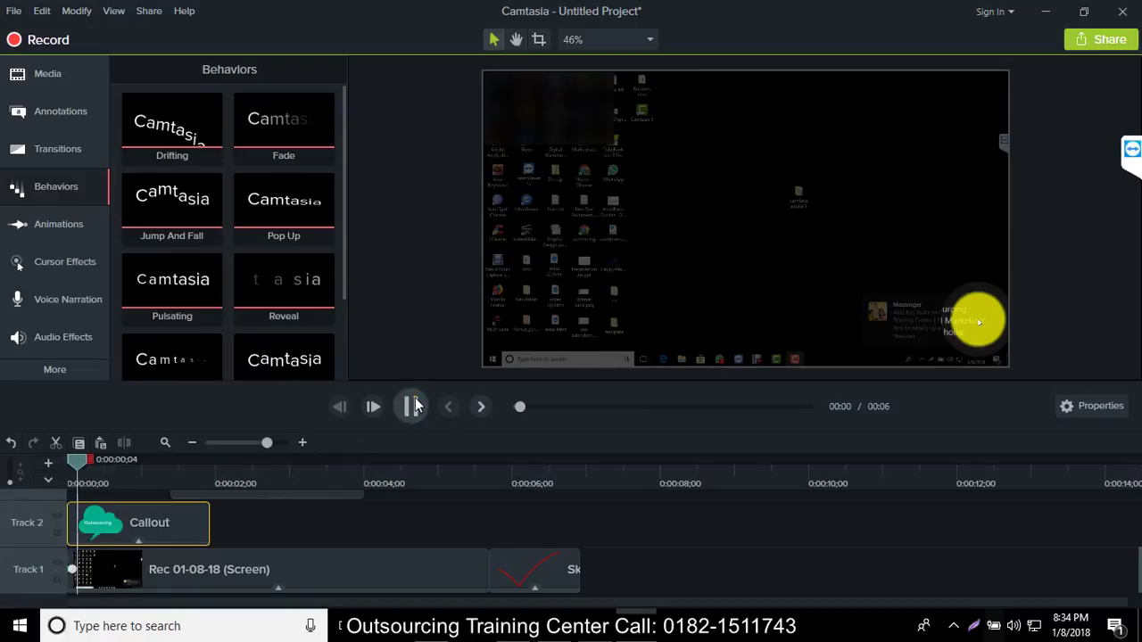
- Apply the Pop Up behavior to the Callout clip on Track 2 and preview it from the beginning
{"action": "left_click_drag", "start_coordinate": [284, 201], "coordinate": [166, 517]}
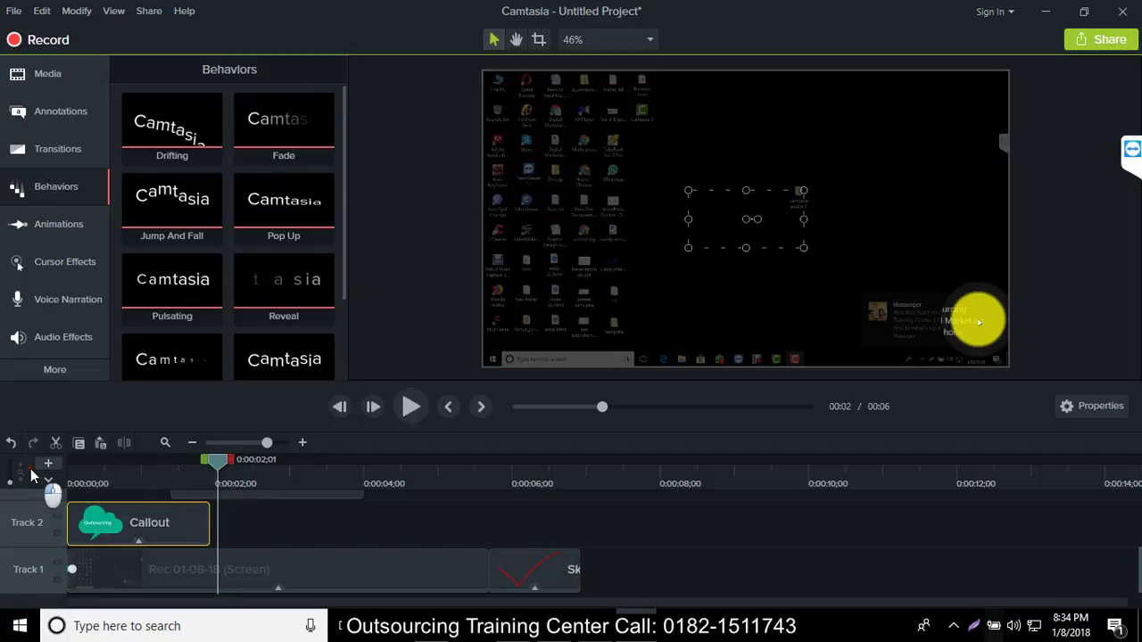
{"action": "left_click", "coordinate": [85, 461]}
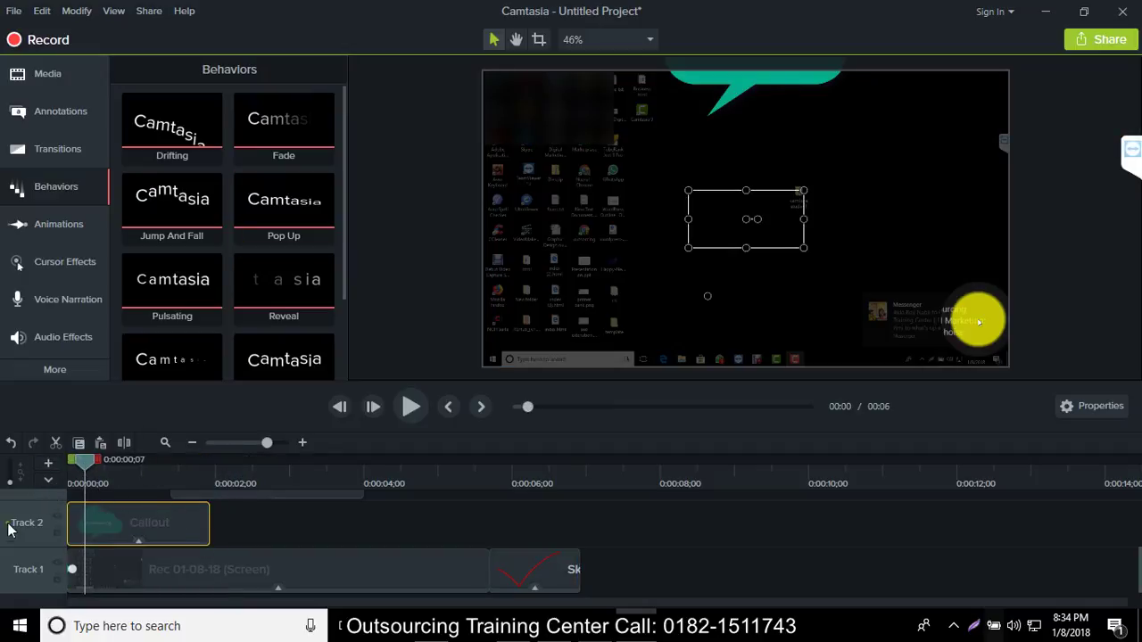
{"action": "key", "text": "ctrl+Home"}
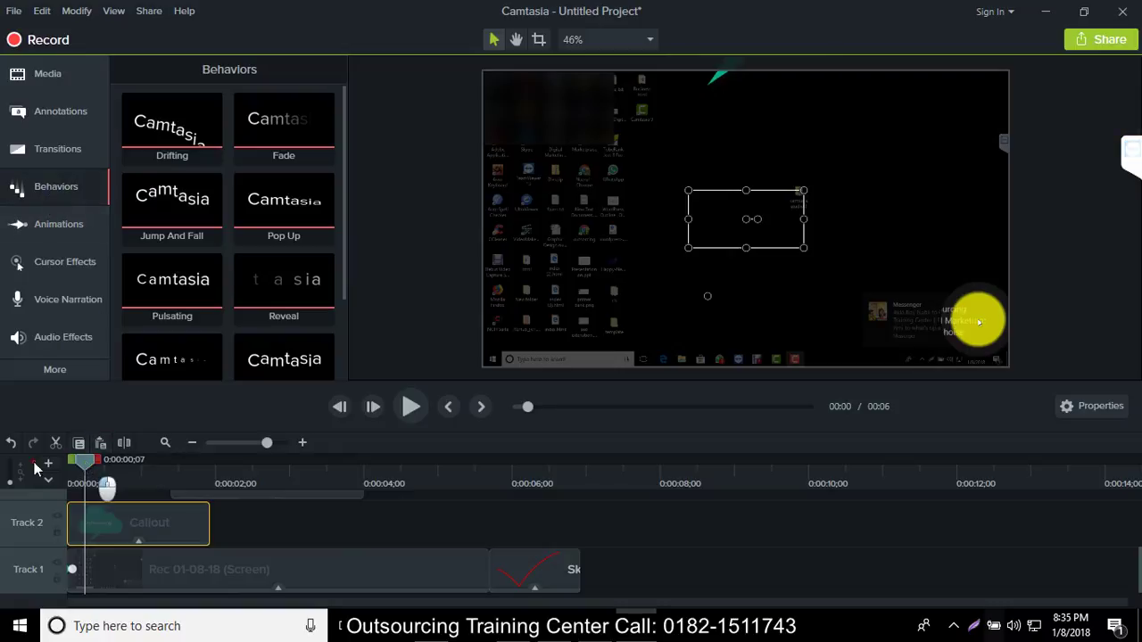
{"action": "left_click", "coordinate": [410, 407]}
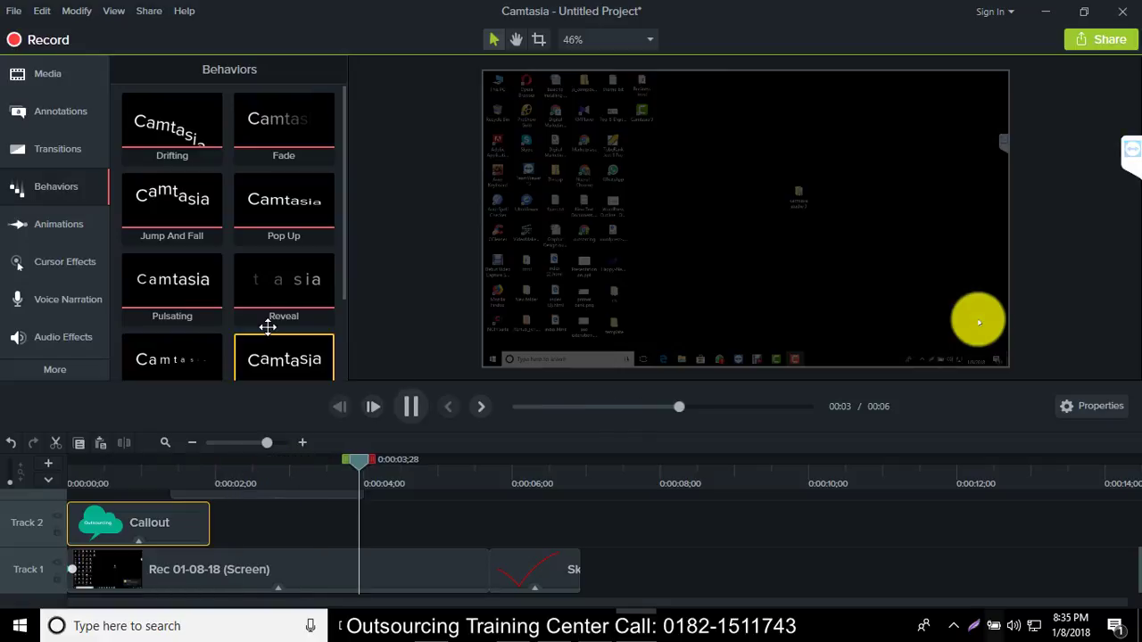
- Add the Circle stretch transition to the Callout clip on Track 2 and play the timeline from the start
{"action": "left_click", "coordinate": [56, 226]}
{"action": "left_click", "coordinate": [52, 133]}
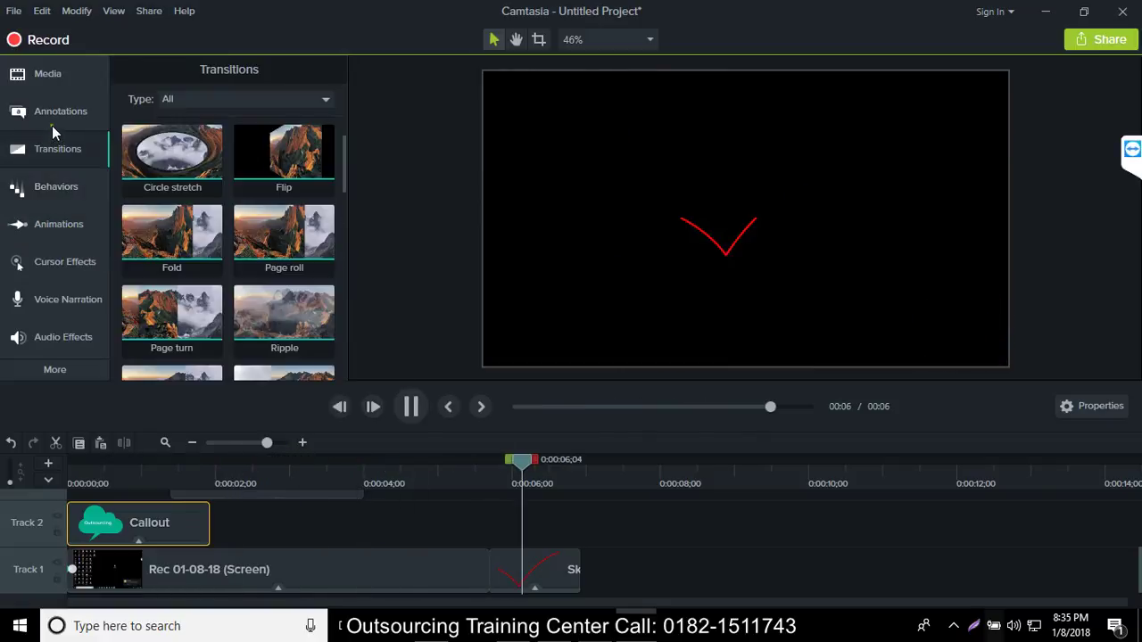
{"action": "left_click_drag", "start_coordinate": [172, 151], "coordinate": [167, 522]}
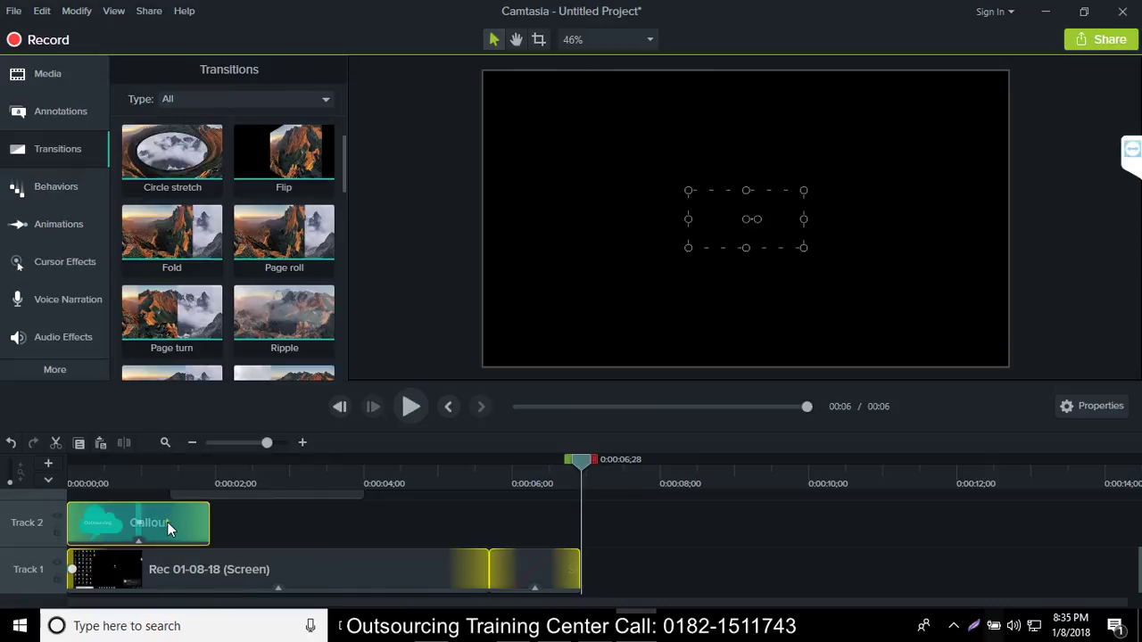
{"action": "left_click_drag", "start_coordinate": [586, 467], "coordinate": [44, 471]}
{"action": "left_click", "coordinate": [410, 406]}
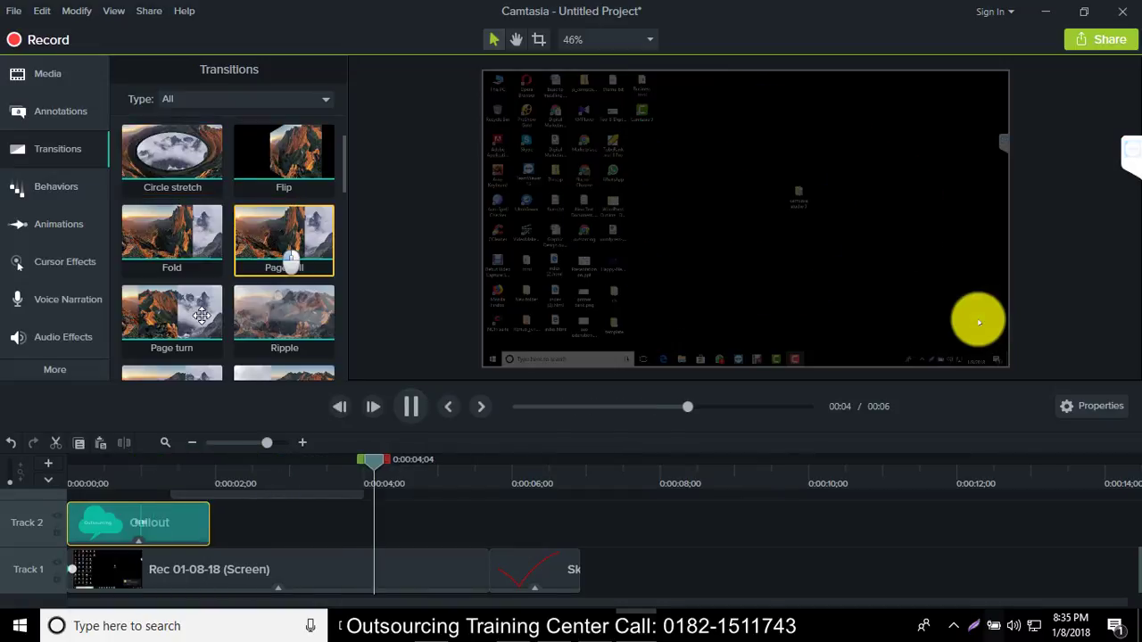
- Apply the Page roll transition to the Callout clip on Track 2 and preview it from the start
{"action": "left_click_drag", "start_coordinate": [280, 255], "coordinate": [132, 520]}
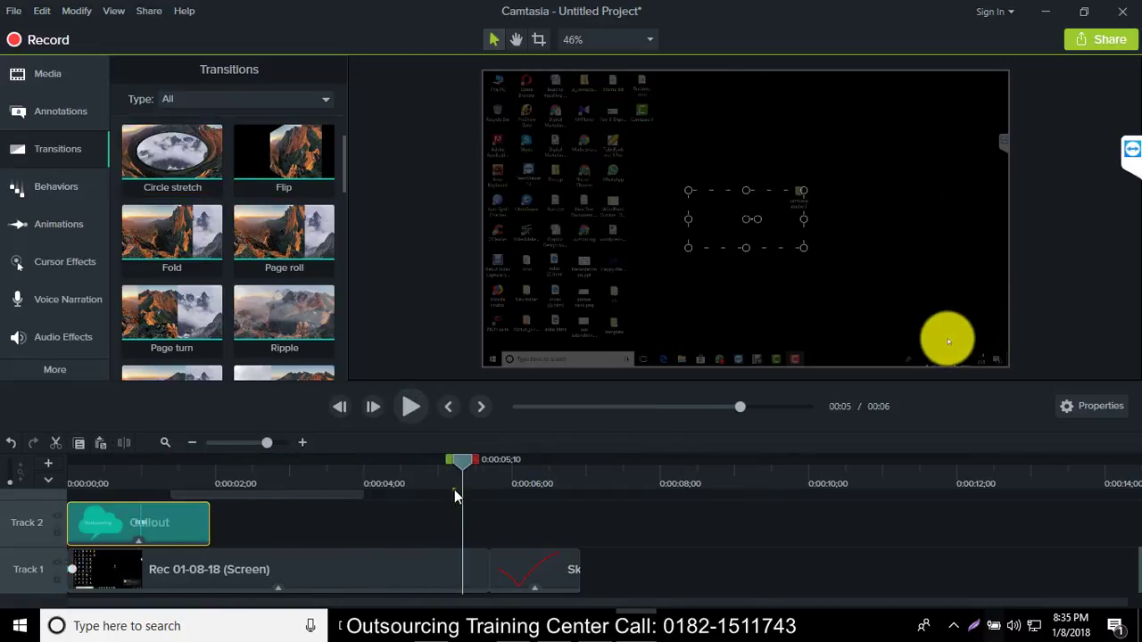
{"action": "left_click_drag", "start_coordinate": [462, 461], "coordinate": [23, 482]}
{"action": "left_click", "coordinate": [409, 415]}
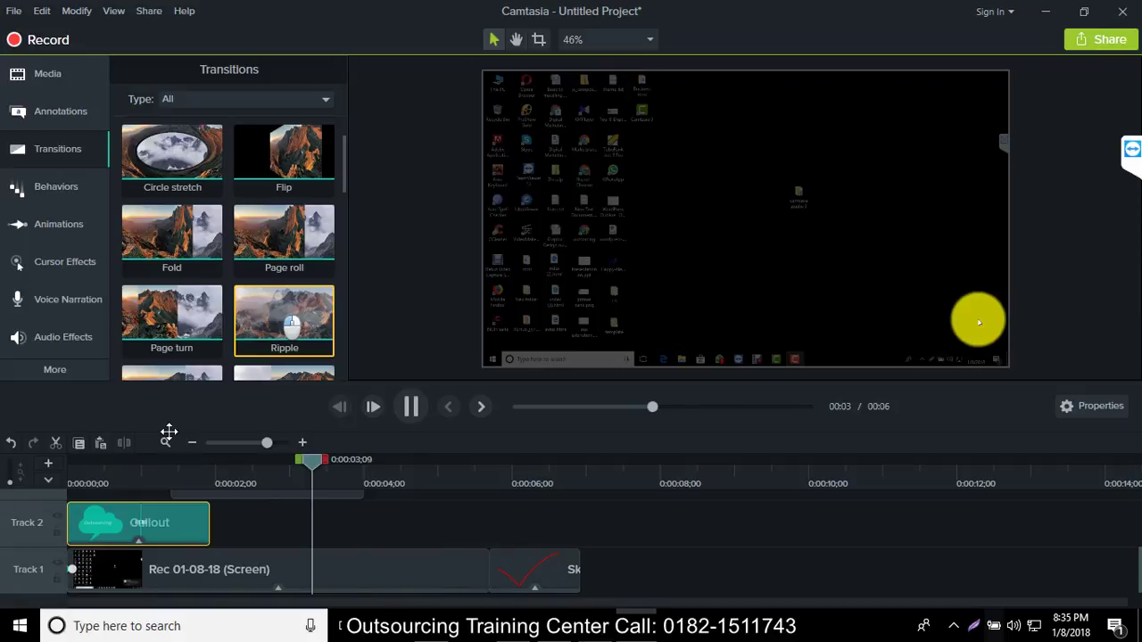
- Stop playback and delete the Narration 1 clip from Track 3
{"action": "key", "text": "space"}
{"action": "scroll", "coordinate": [213, 530], "scroll_direction": "up", "scroll_amount": 2}
{"action": "left_click", "coordinate": [250, 567]}
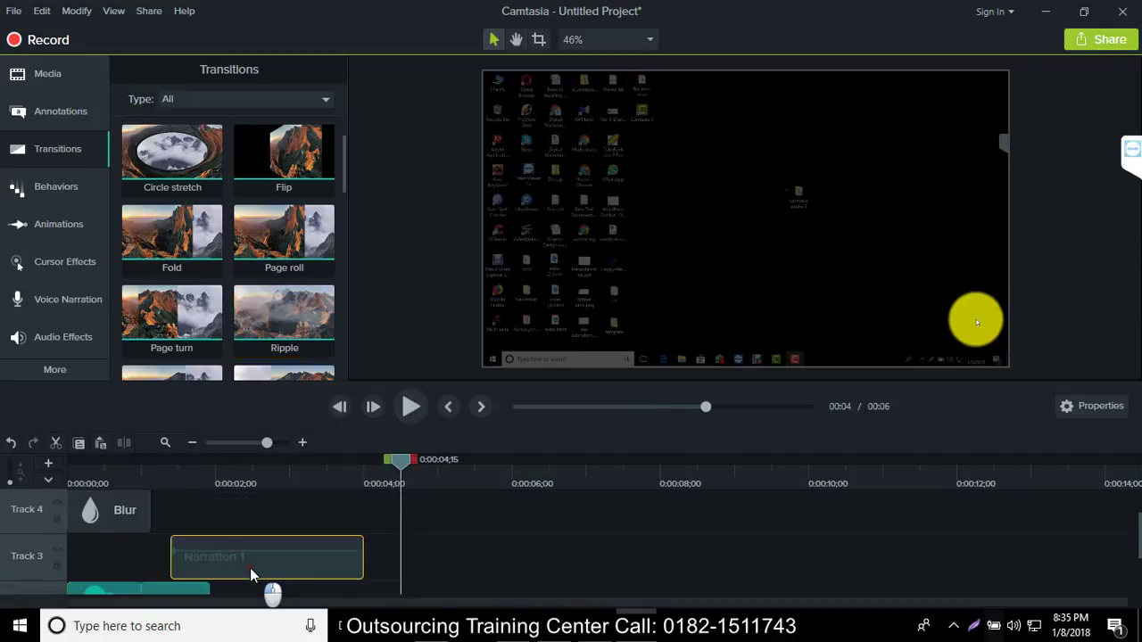
{"action": "right_click", "coordinate": [249, 567]}
{"action": "key", "text": "Escape"}
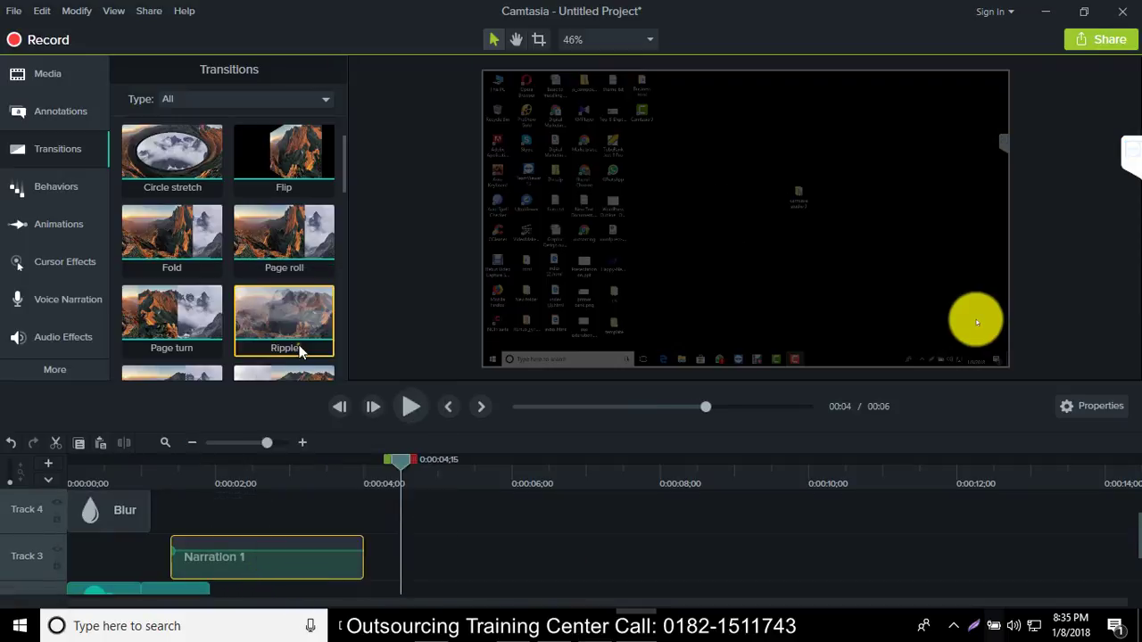
{"action": "key", "text": "Delete"}
- Play the timeline from the beginning and look through the rest of the transitions, down to Wheel and Zig zag
{"action": "left_click_drag", "start_coordinate": [401, 459], "coordinate": [23, 455]}
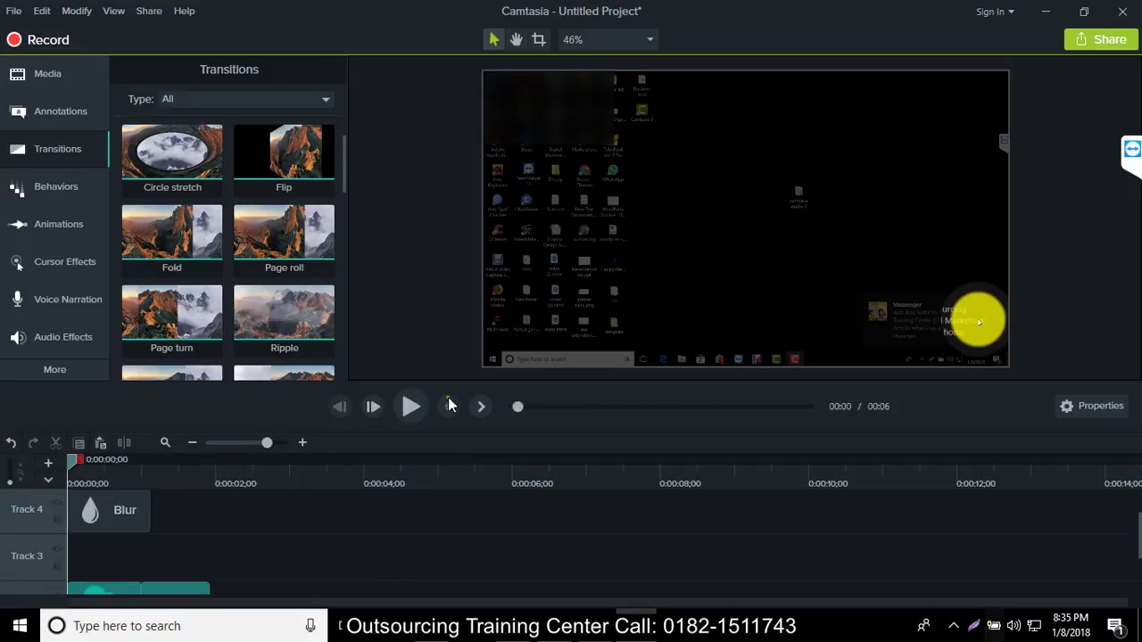
{"action": "left_click", "coordinate": [410, 406]}
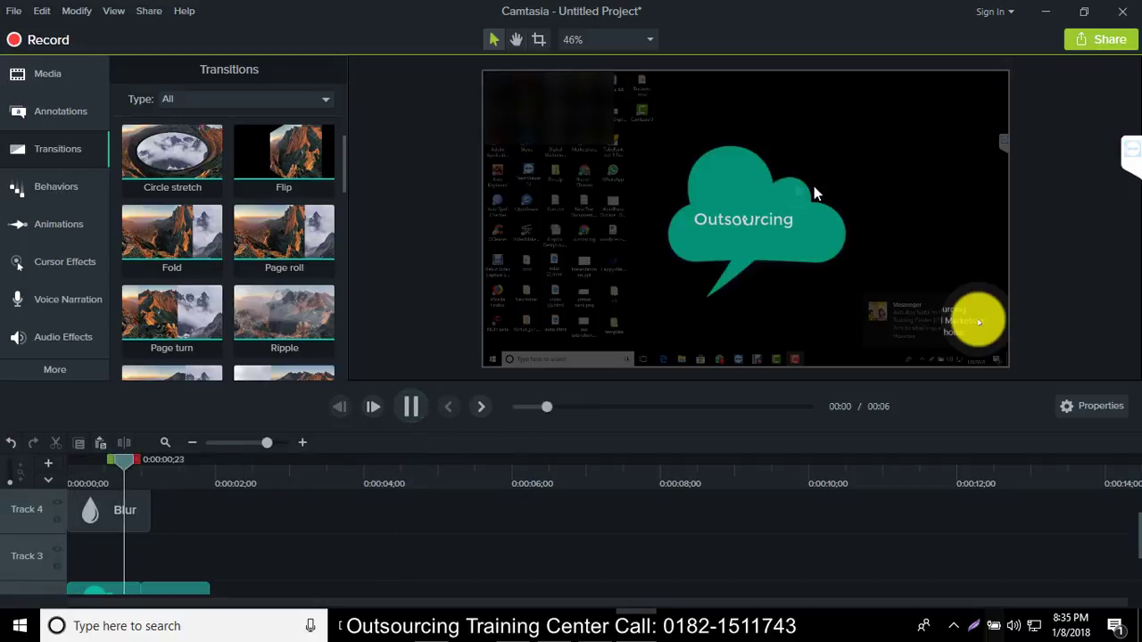
{"action": "scroll", "coordinate": [272, 274], "scroll_direction": "down", "scroll_amount": 5}
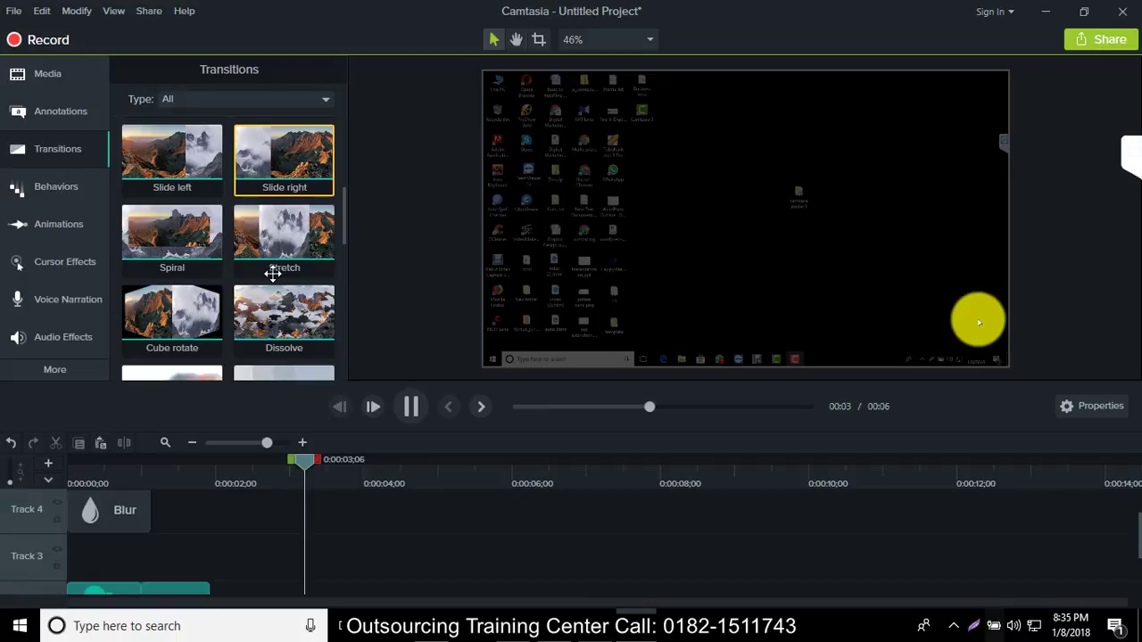
{"action": "scroll", "coordinate": [272, 274], "scroll_direction": "down", "scroll_amount": 6}
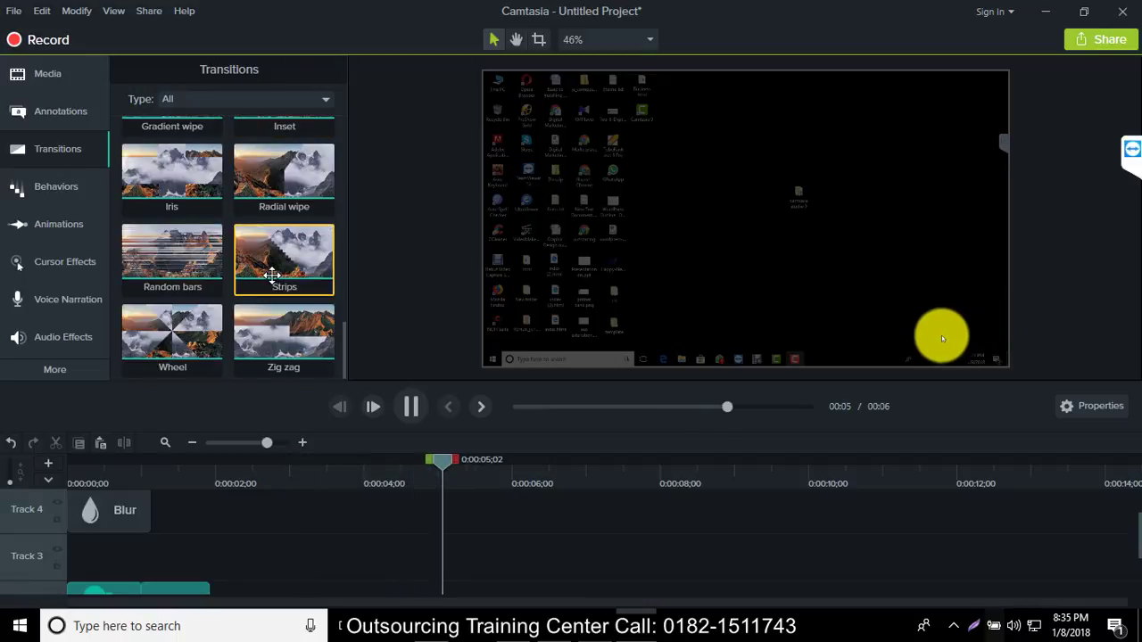
{"action": "scroll", "coordinate": [272, 275], "scroll_direction": "up", "scroll_amount": 4}
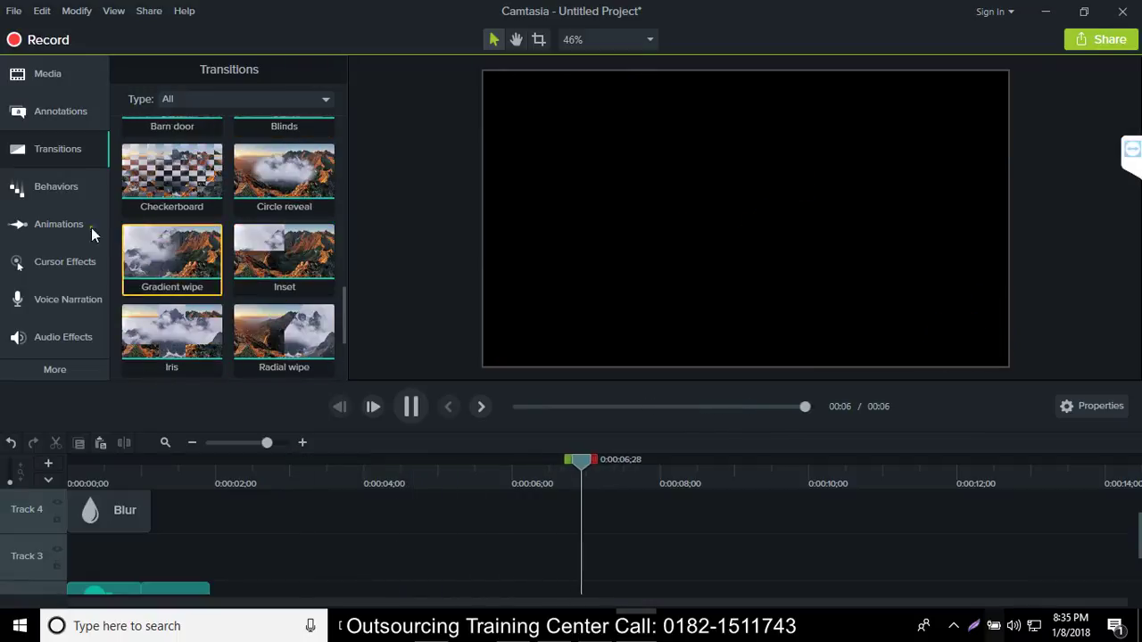
- Review the annotation types, transitions, behaviors, Zoom-n-Pan animations, cursor effects, voice narration settings and audio effects
{"action": "left_click", "coordinate": [54, 151]}
{"action": "left_click", "coordinate": [71, 106]}
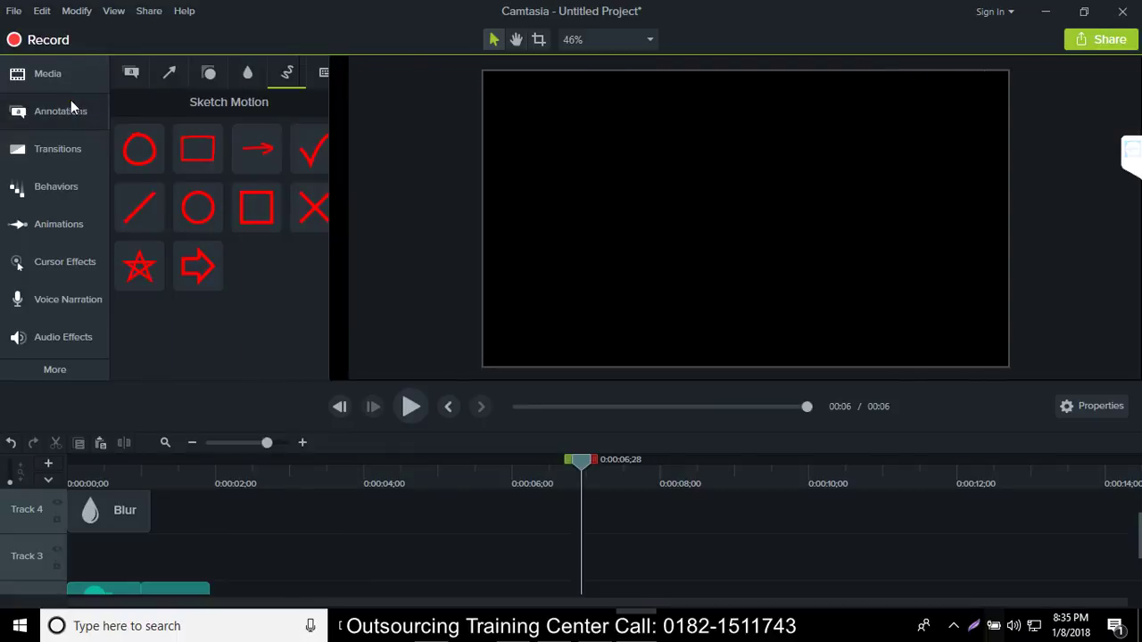
{"action": "left_click", "coordinate": [209, 76]}
{"action": "left_click", "coordinate": [170, 75]}
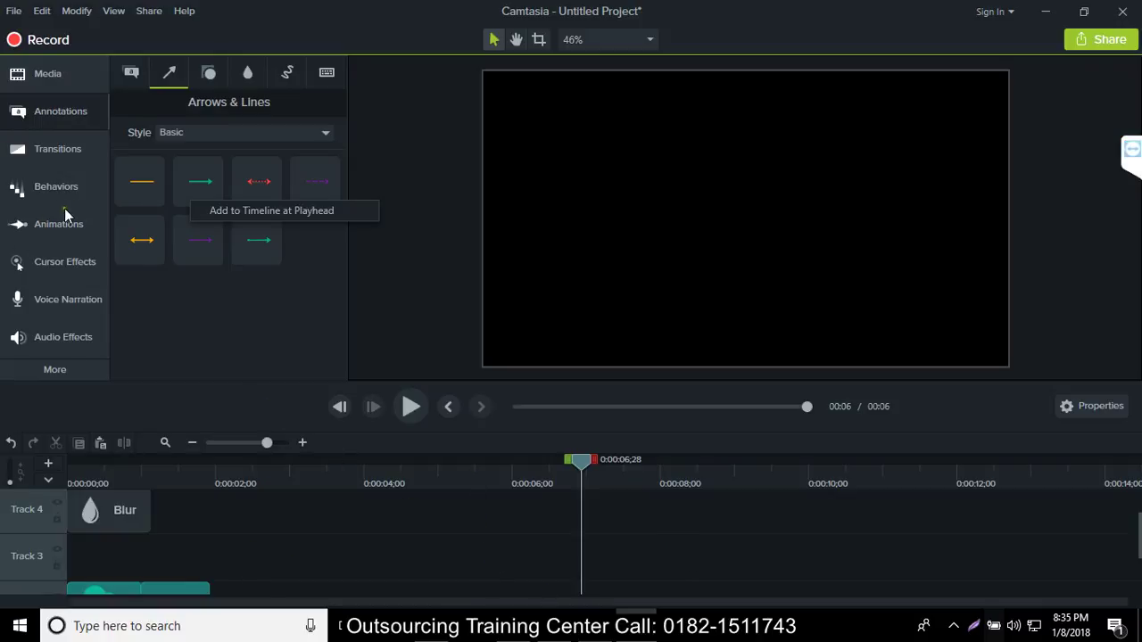
{"action": "left_click", "coordinate": [47, 155]}
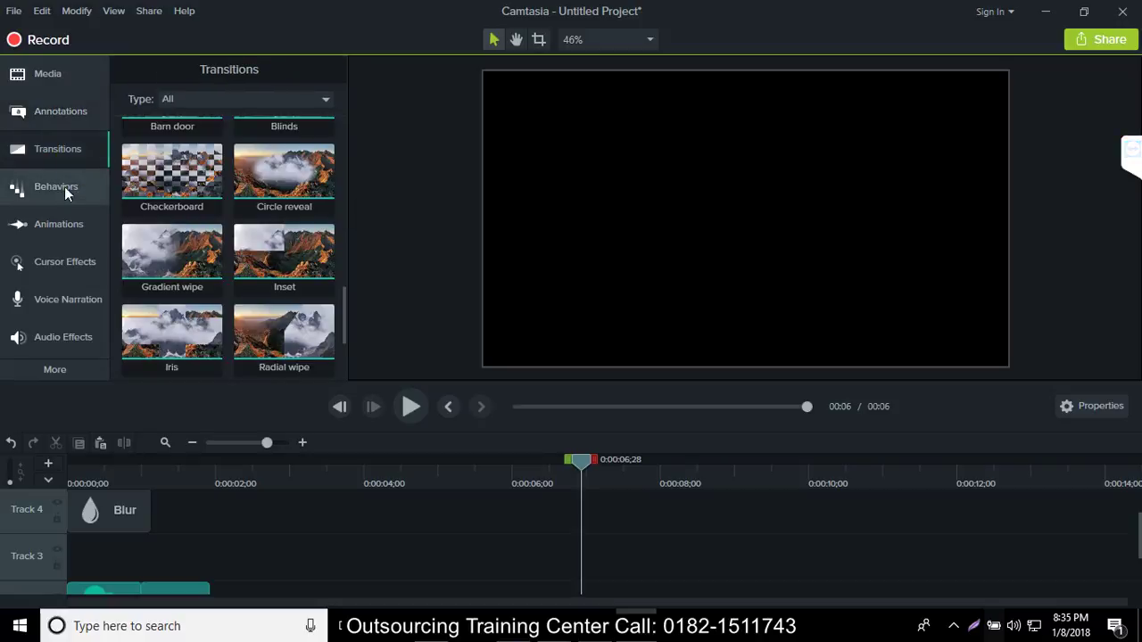
{"action": "left_click", "coordinate": [62, 187]}
{"action": "left_click", "coordinate": [62, 220]}
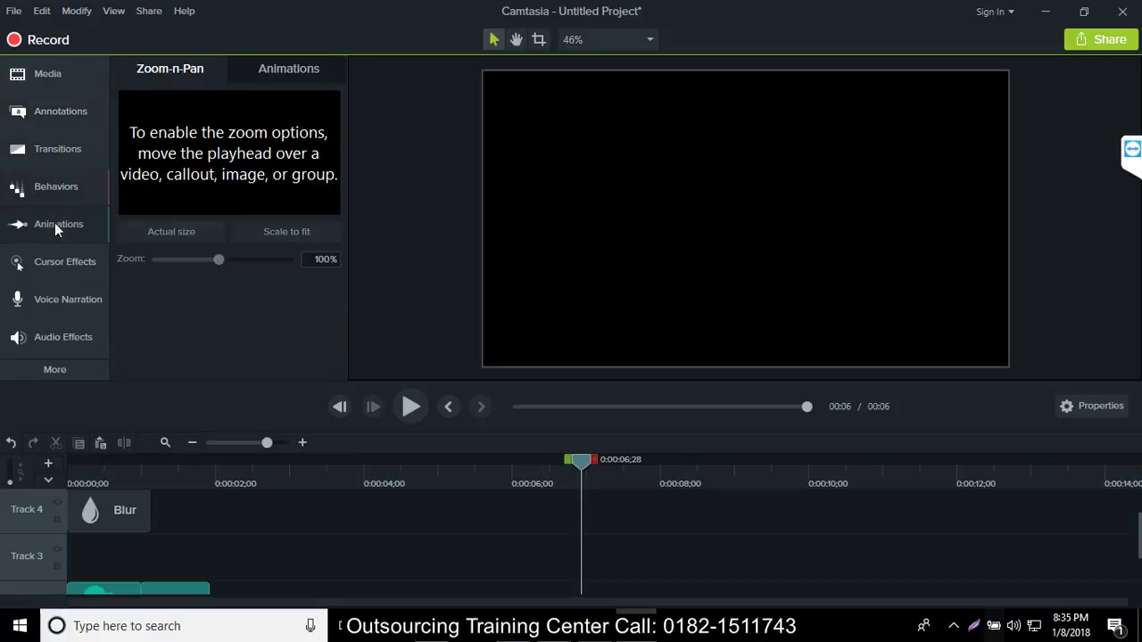
{"action": "left_click", "coordinate": [57, 270]}
{"action": "left_click", "coordinate": [49, 302]}
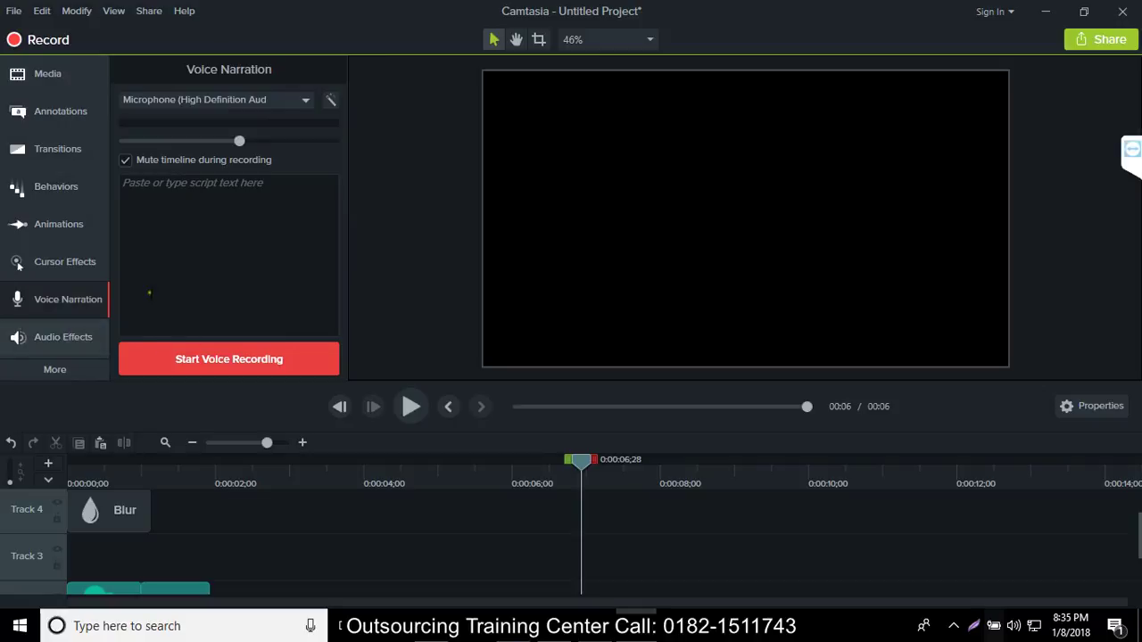
{"action": "left_click", "coordinate": [81, 339]}
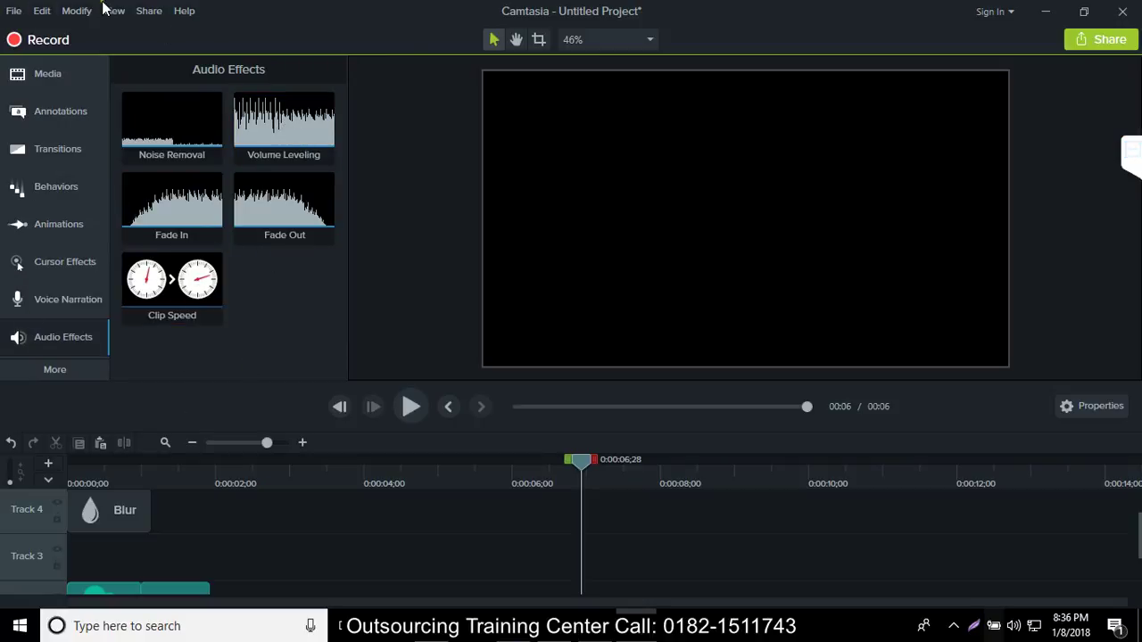
{"action": "left_click", "coordinate": [11, 13]}
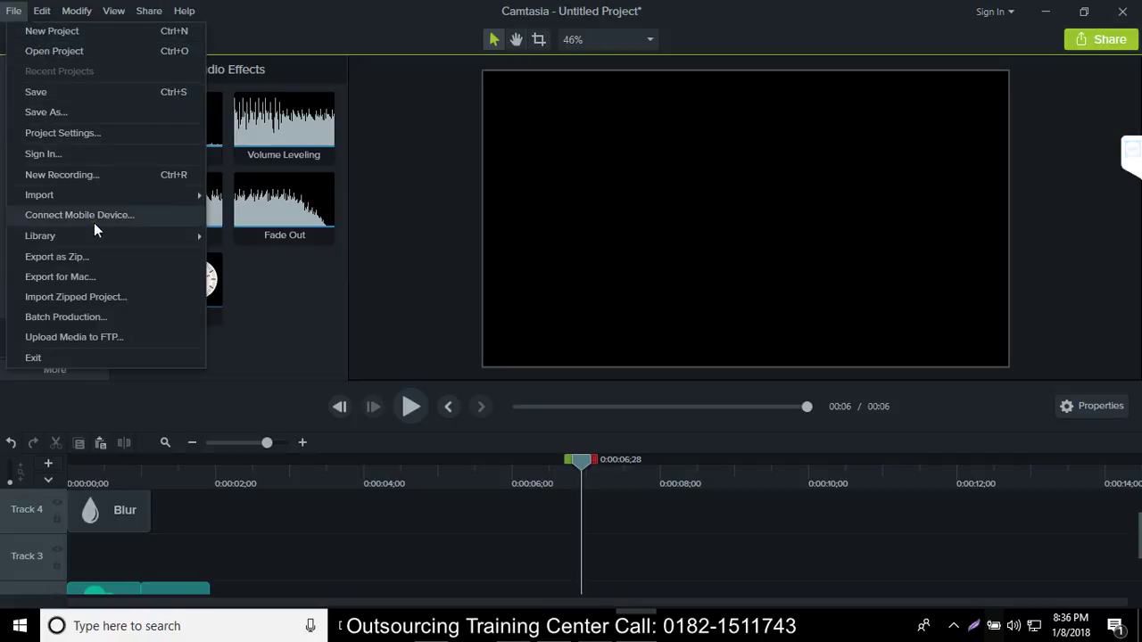
{"action": "key", "text": "Escape"}
{"action": "left_click", "coordinate": [14, 11]}
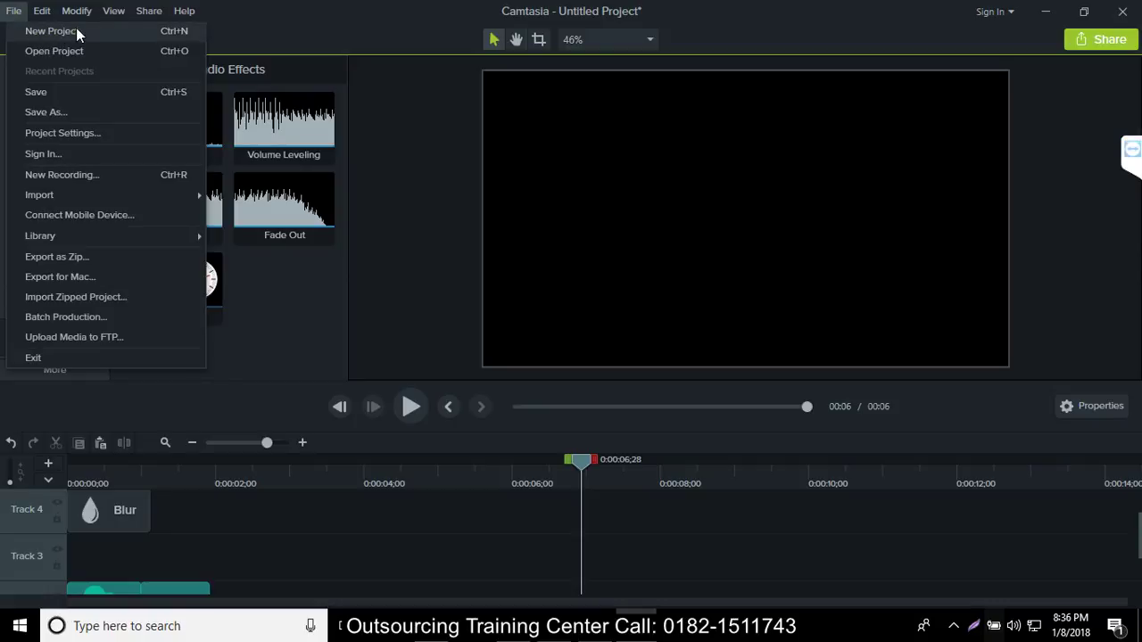
{"action": "key", "text": "Escape"}
{"action": "left_click", "coordinate": [39, 10]}
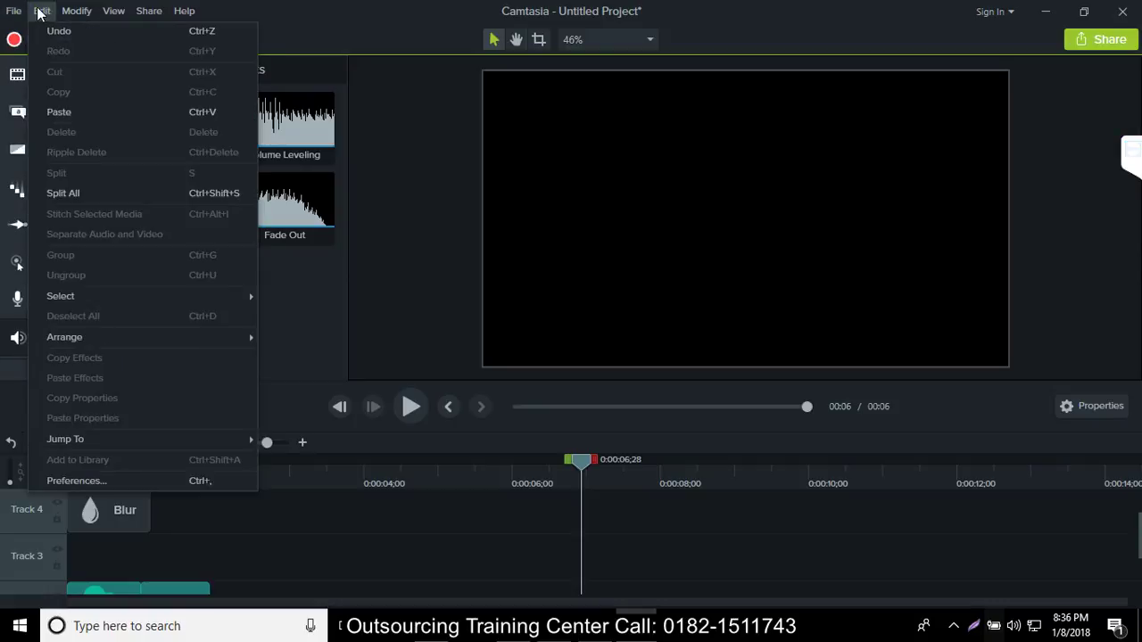
{"action": "mouse_move", "coordinate": [89, 10]}
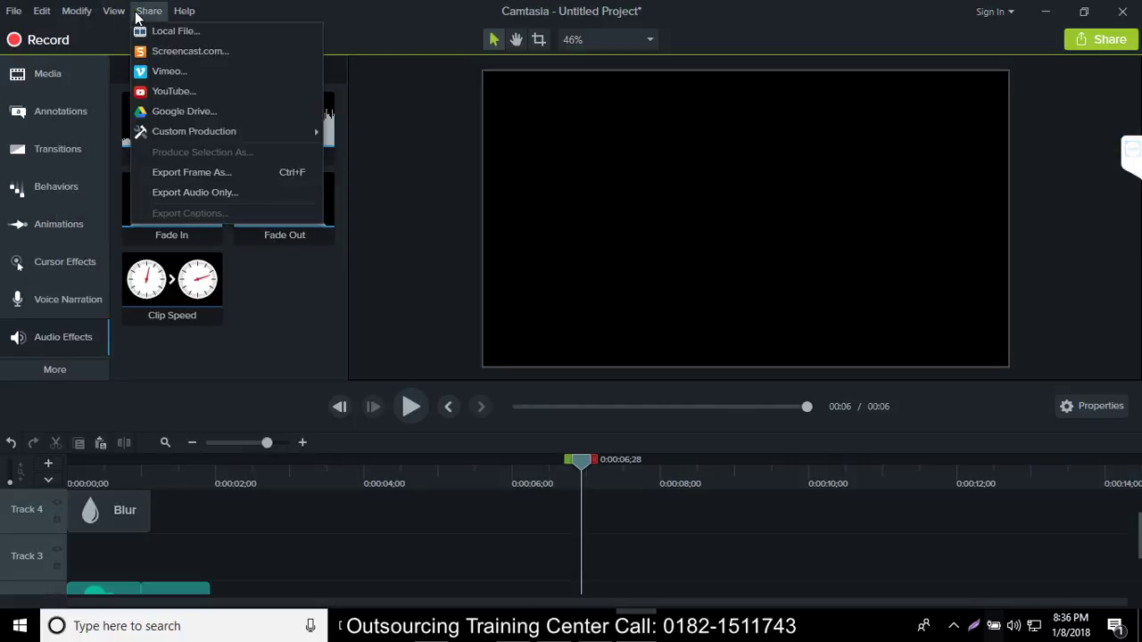
- Search Local Disk (F:) and its mp3 and Ki_And_Ka folders for a Camtasia project, leaving without opening one
{"action": "mouse_move", "coordinate": [14, 19]}
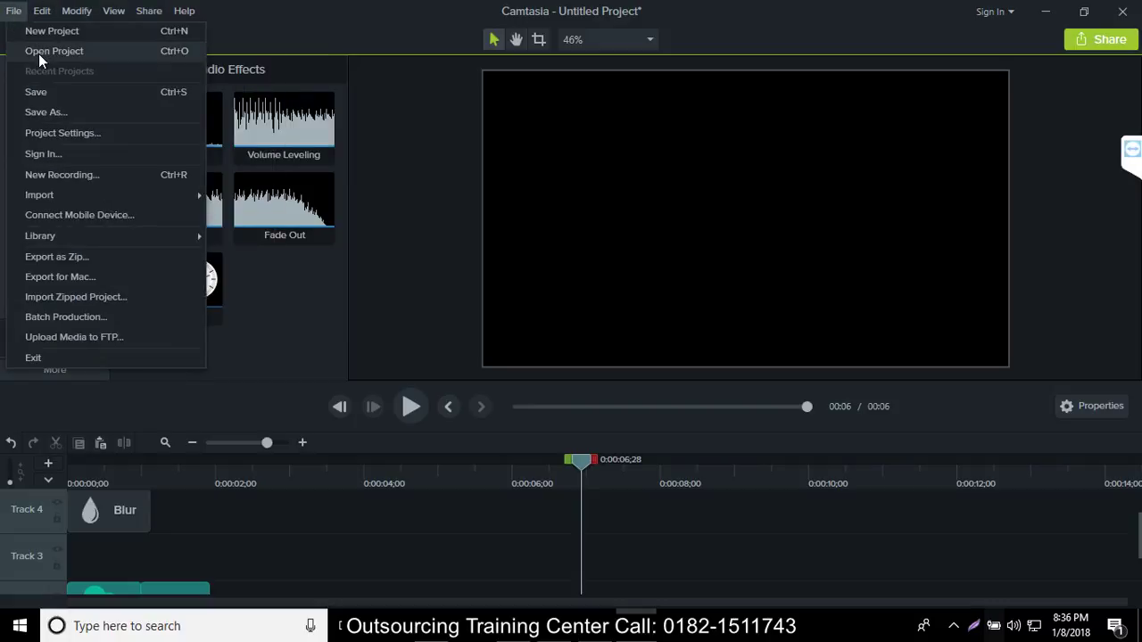
{"action": "left_click", "coordinate": [38, 52]}
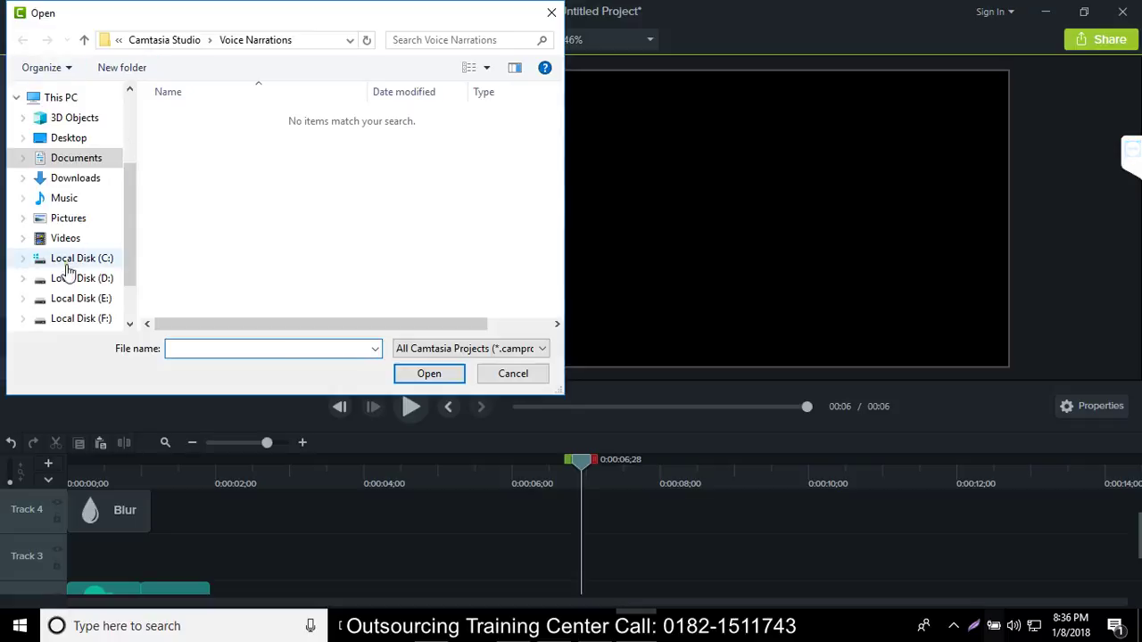
{"action": "left_click", "coordinate": [76, 318]}
{"action": "scroll", "coordinate": [238, 236], "scroll_direction": "down", "scroll_amount": 2}
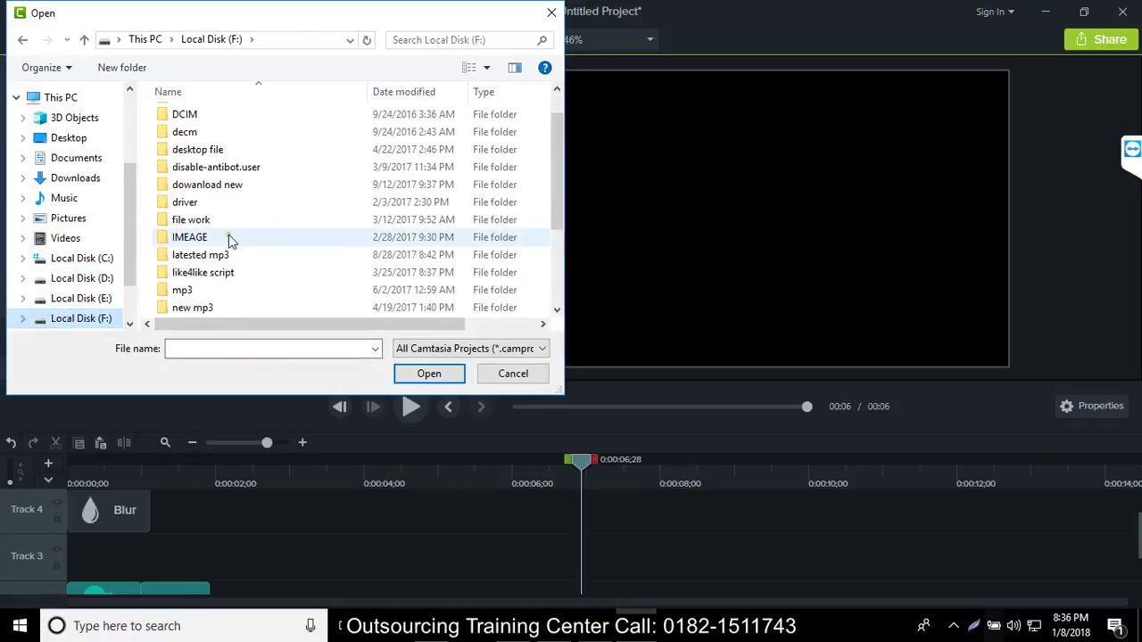
{"action": "double_click", "coordinate": [215, 239]}
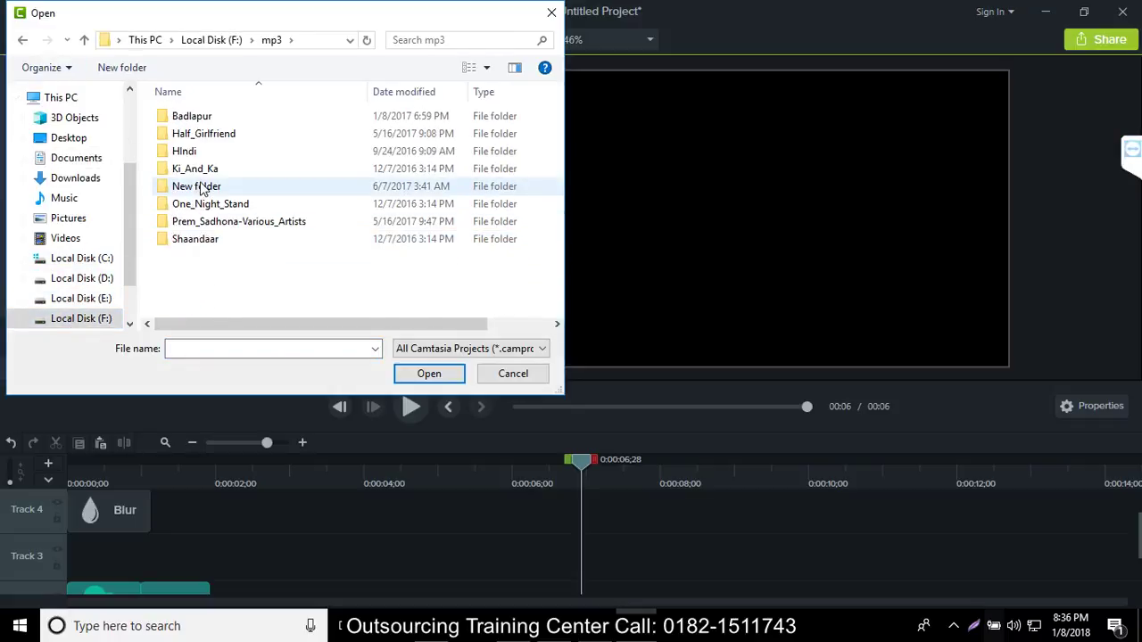
{"action": "double_click", "coordinate": [198, 170]}
{"action": "double_click", "coordinate": [198, 118]}
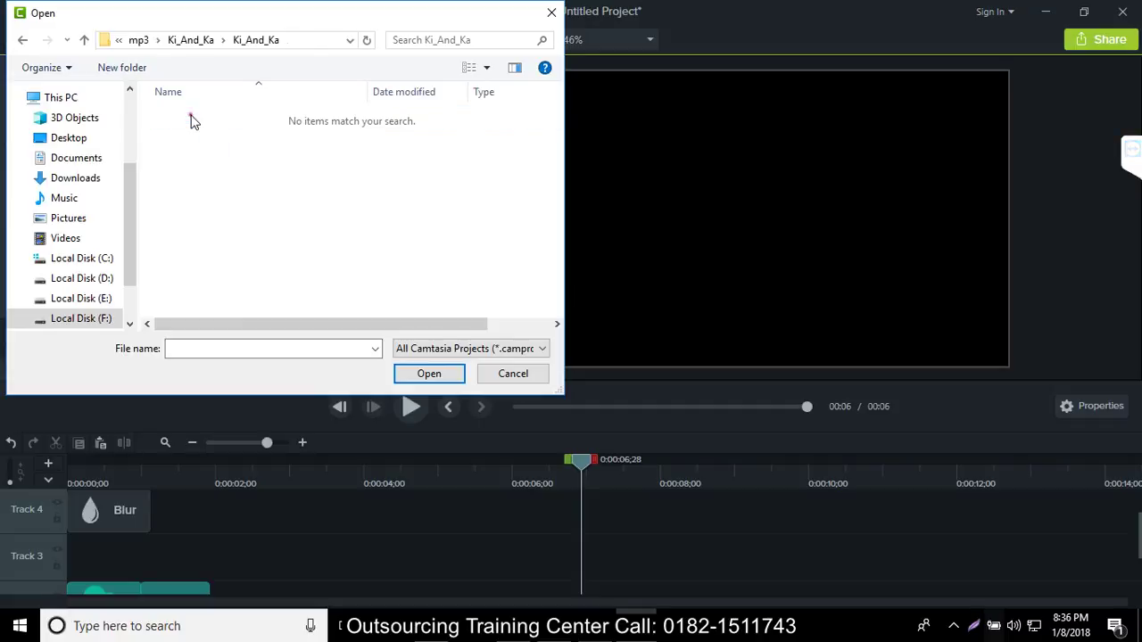
{"action": "left_click", "coordinate": [84, 41]}
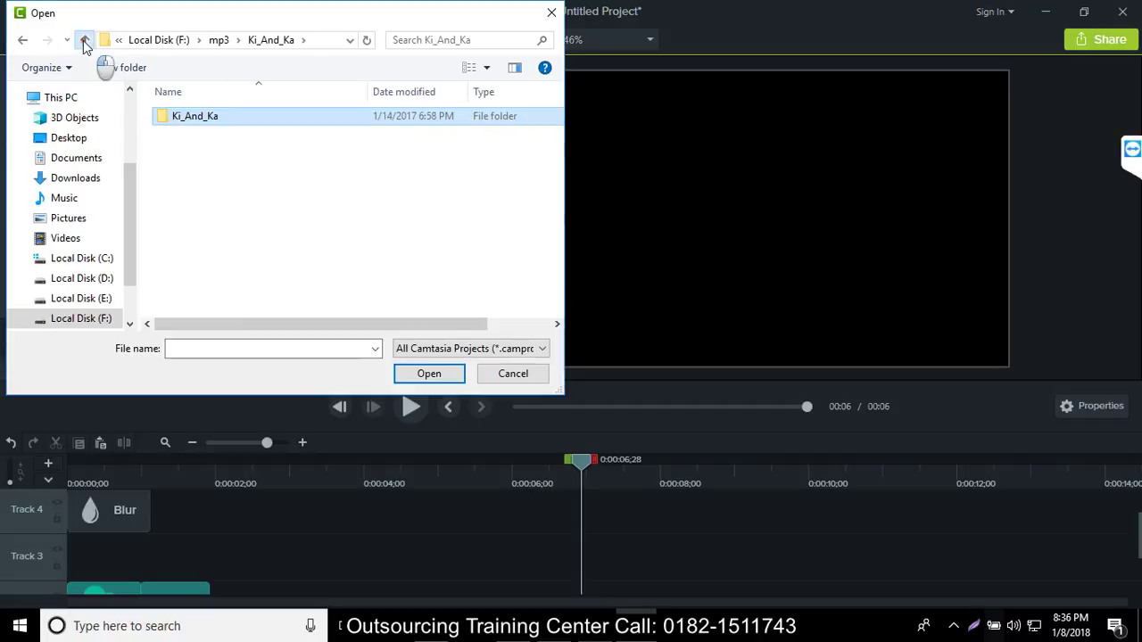
{"action": "left_click", "coordinate": [84, 41]}
{"action": "left_click", "coordinate": [550, 15]}
{"action": "left_click", "coordinate": [13, 11]}
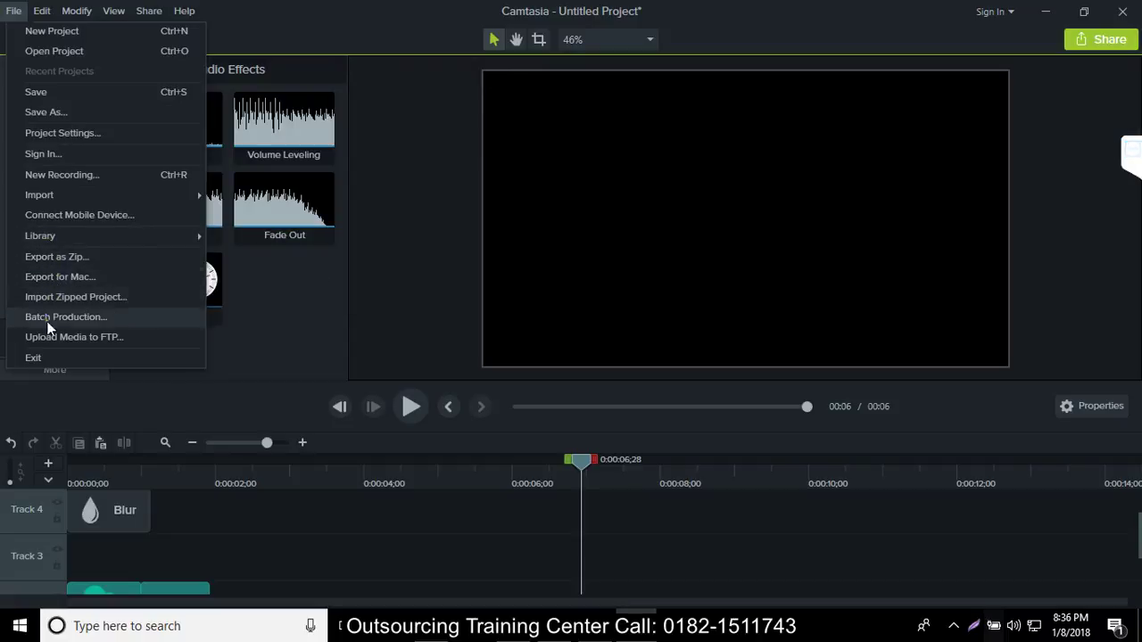
{"action": "left_click", "coordinate": [133, 15]}
{"action": "left_click", "coordinate": [128, 13]}
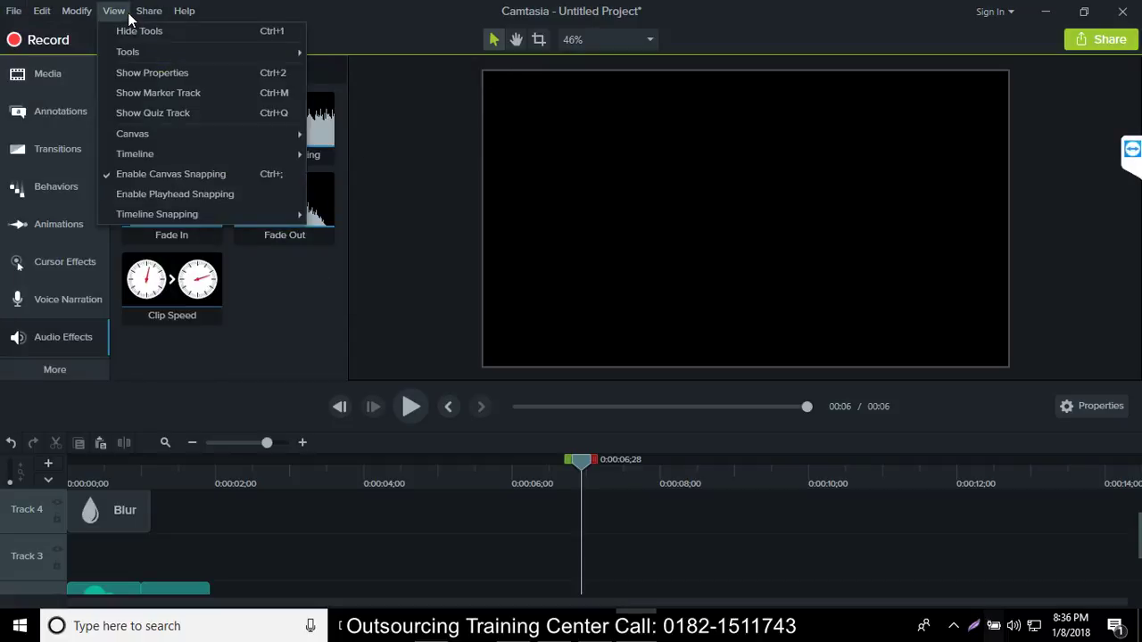
{"action": "mouse_move", "coordinate": [43, 13]}
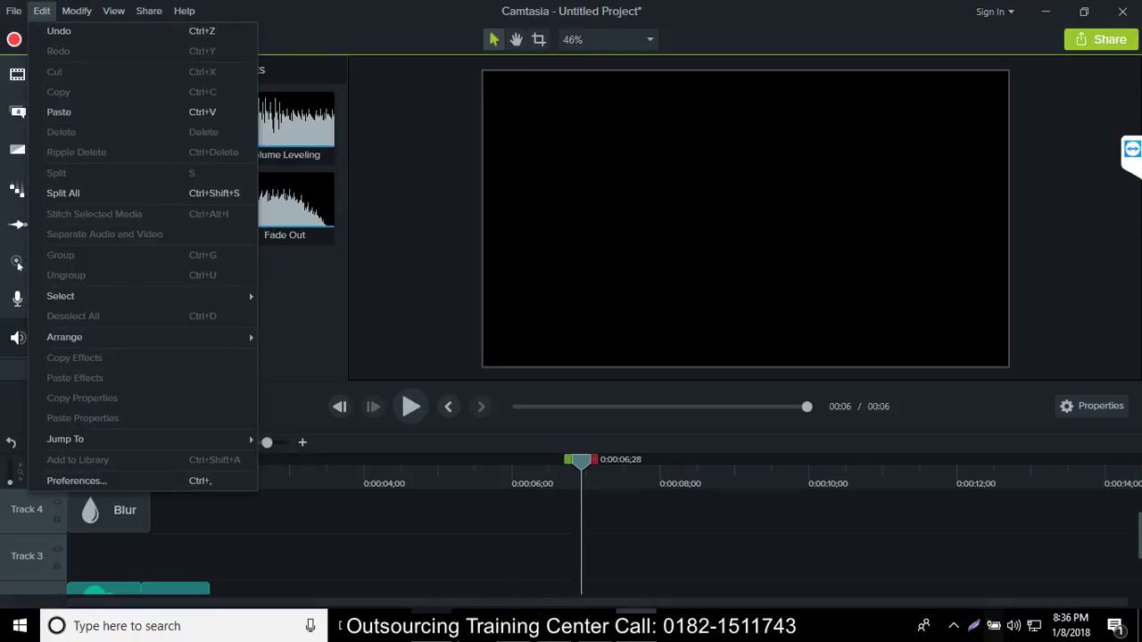
- Browse Local Disk (F:) through the mp3 and HIndi folders to the Akira folder and select its first song
{"action": "key", "text": "alt+Tab"}
{"action": "left_click", "coordinate": [361, 503]}
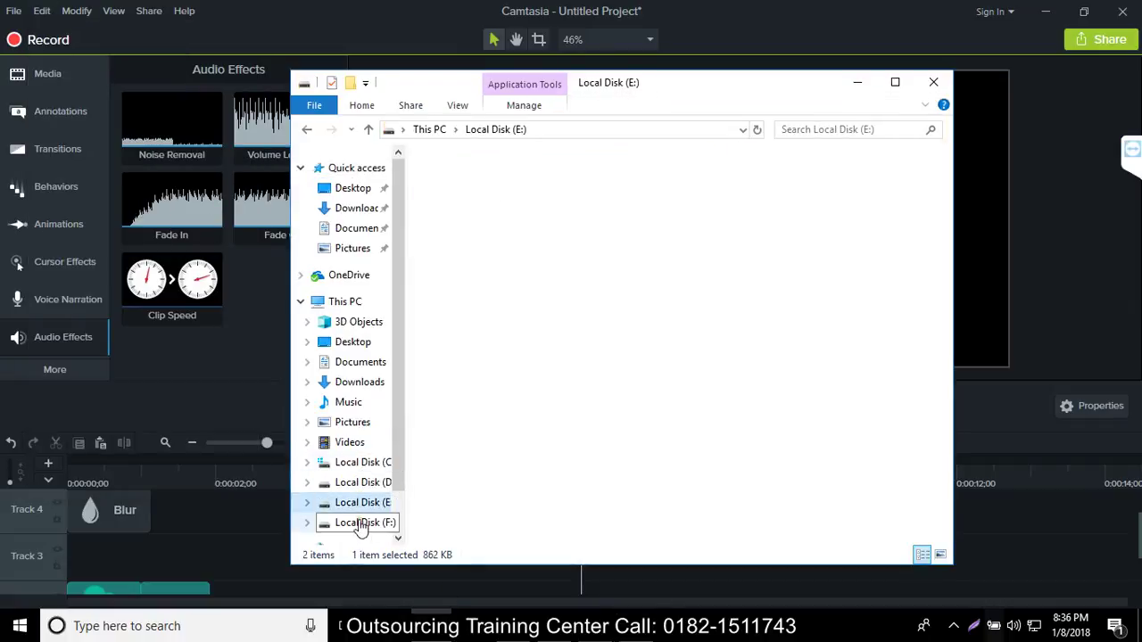
{"action": "left_click", "coordinate": [361, 525]}
{"action": "left_click", "coordinate": [479, 392]}
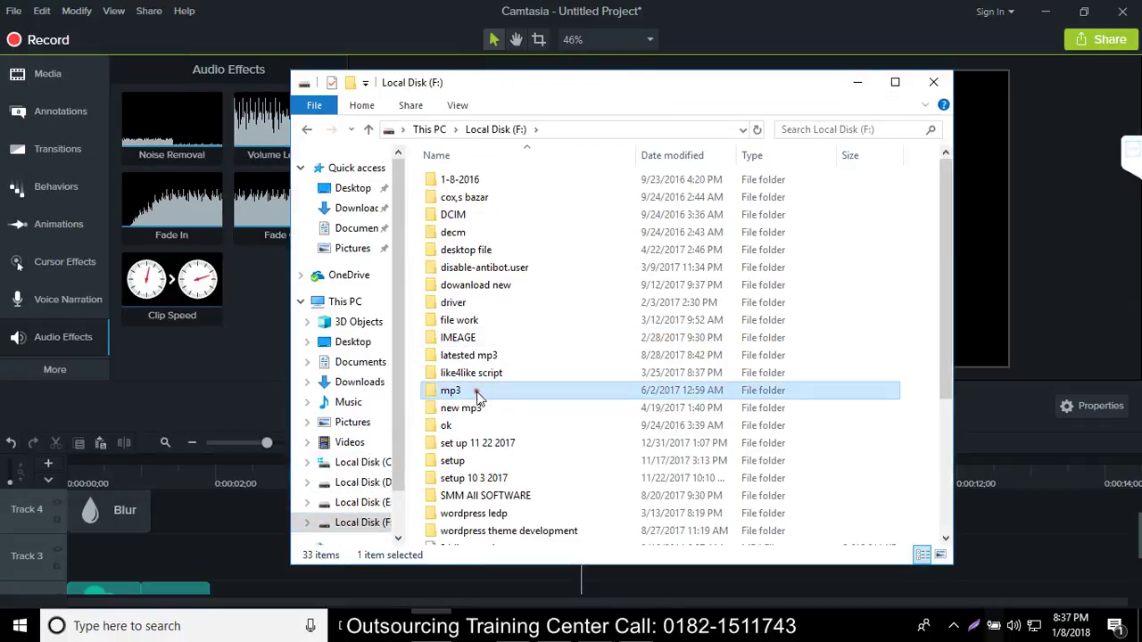
{"action": "double_click", "coordinate": [479, 393]}
{"action": "double_click", "coordinate": [465, 214]}
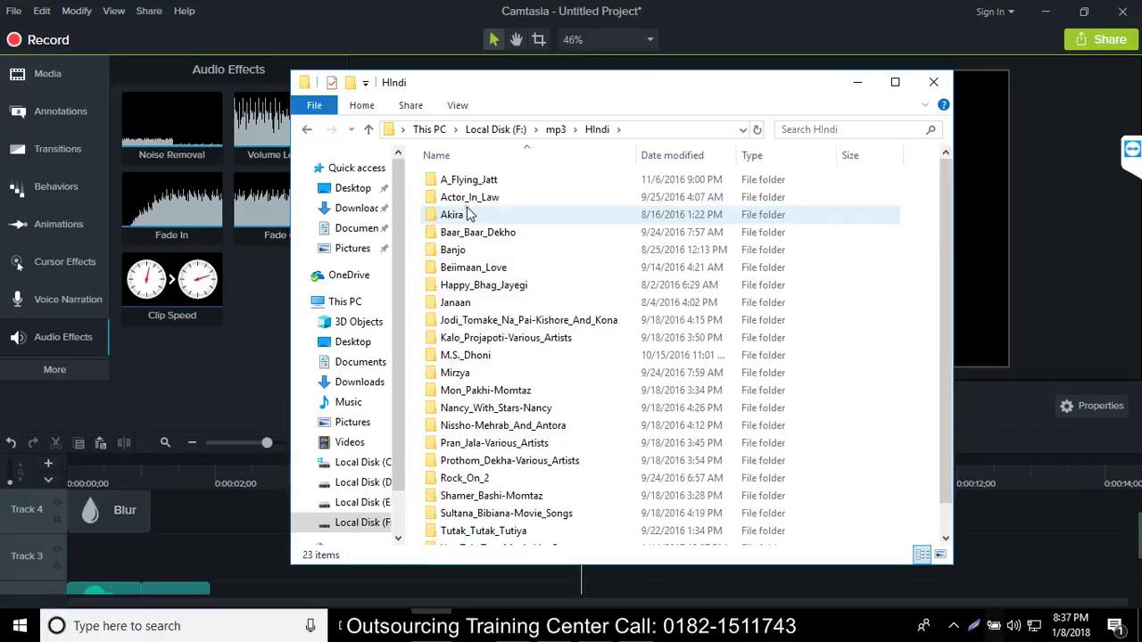
{"action": "double_click", "coordinate": [468, 214]}
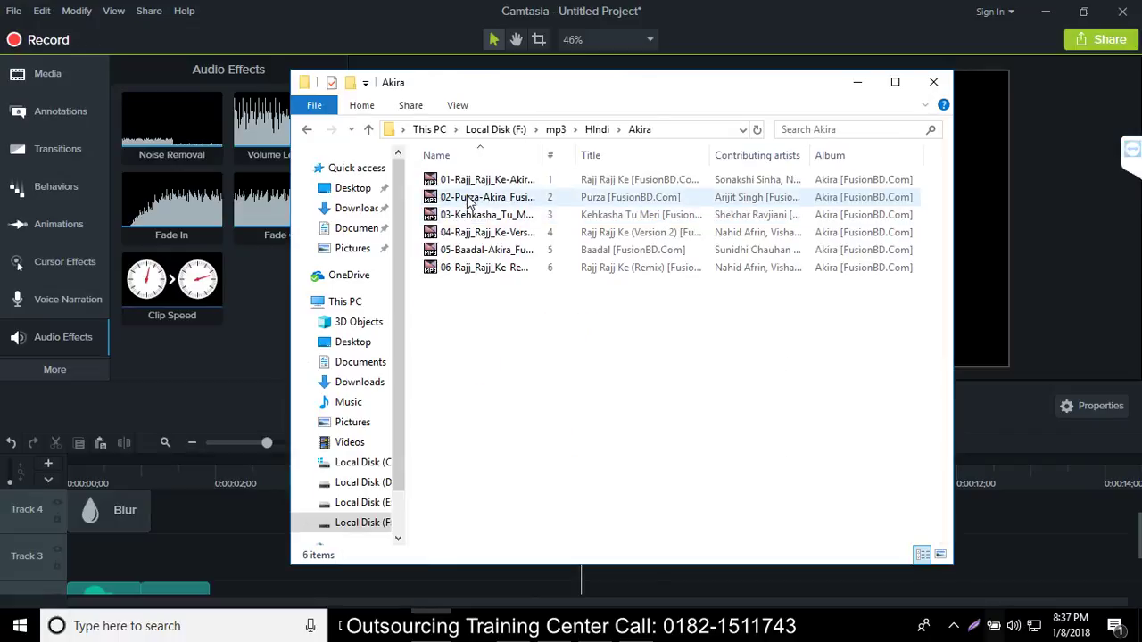
{"action": "left_click", "coordinate": [442, 180]}
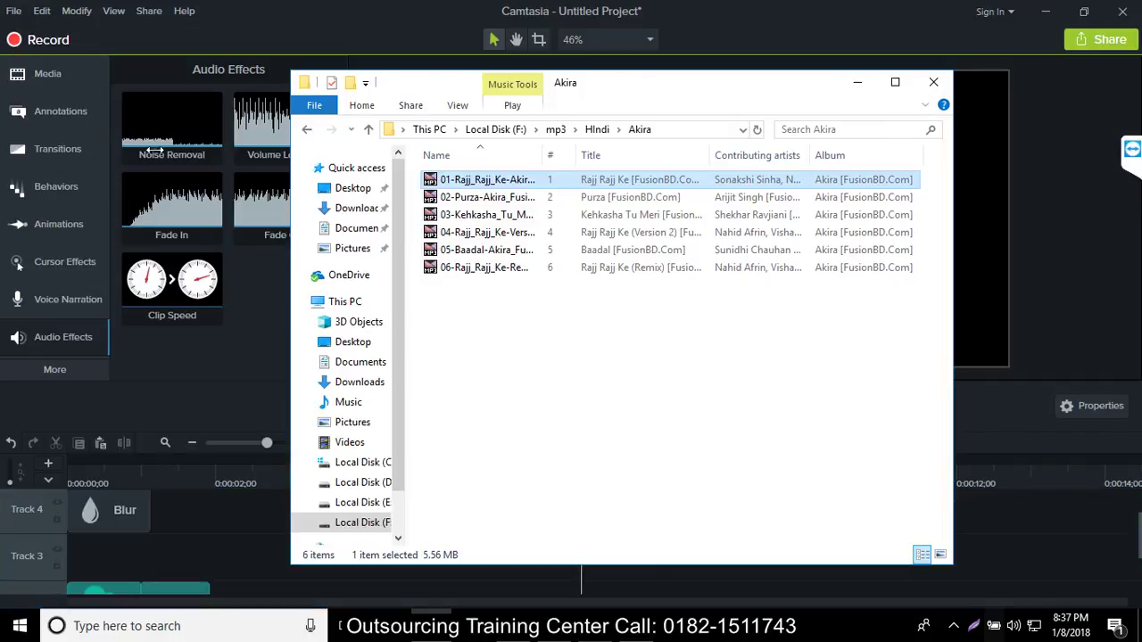
- Preview the apartment-02 icon from the Icons - Buildings folder of the media library, and close the preview
{"action": "left_click", "coordinate": [33, 75]}
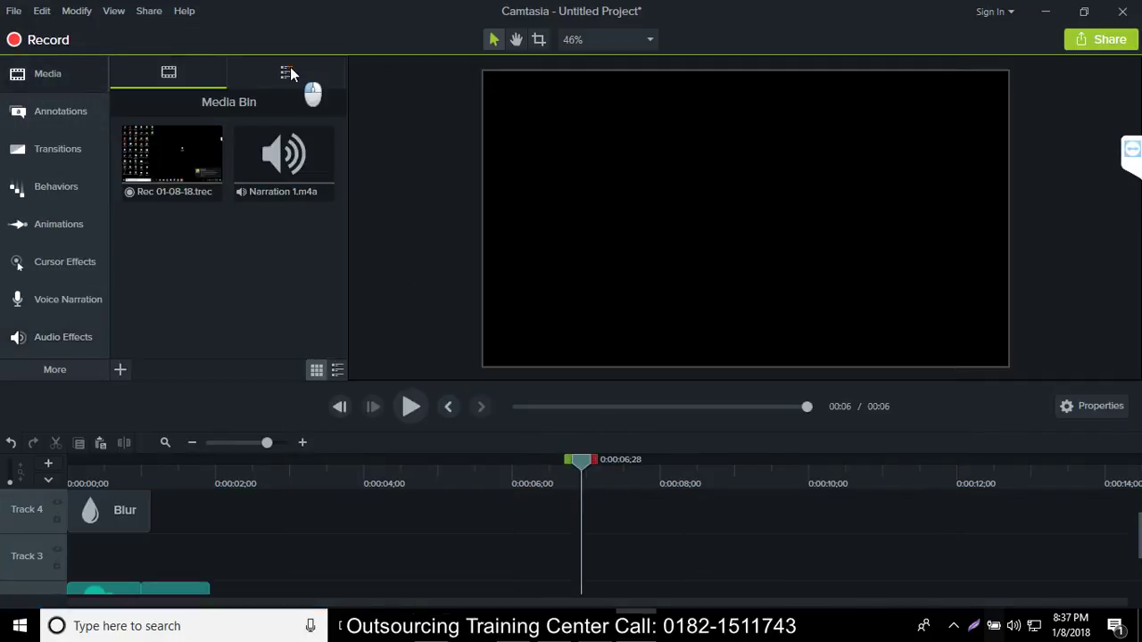
{"action": "left_click", "coordinate": [288, 72]}
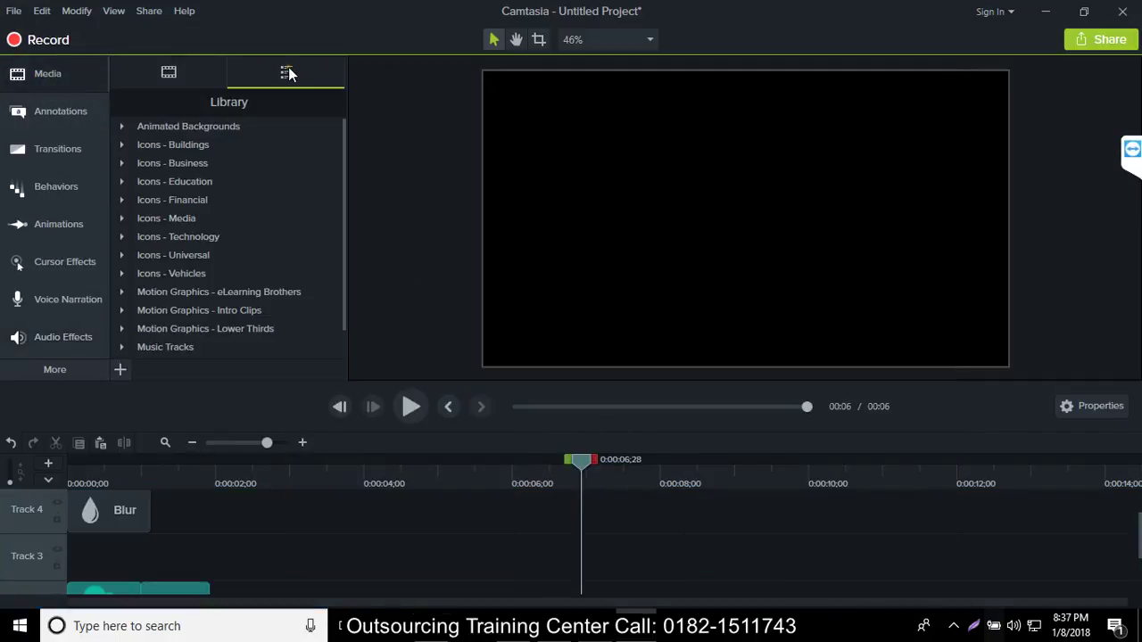
{"action": "left_click", "coordinate": [143, 145]}
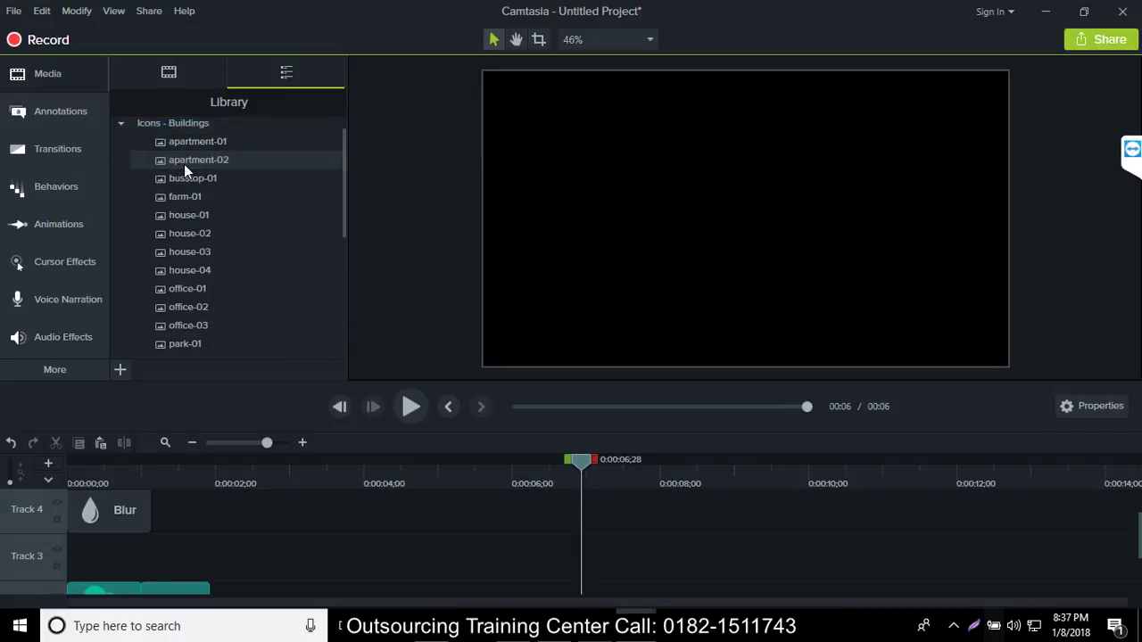
{"action": "double_click", "coordinate": [184, 164]}
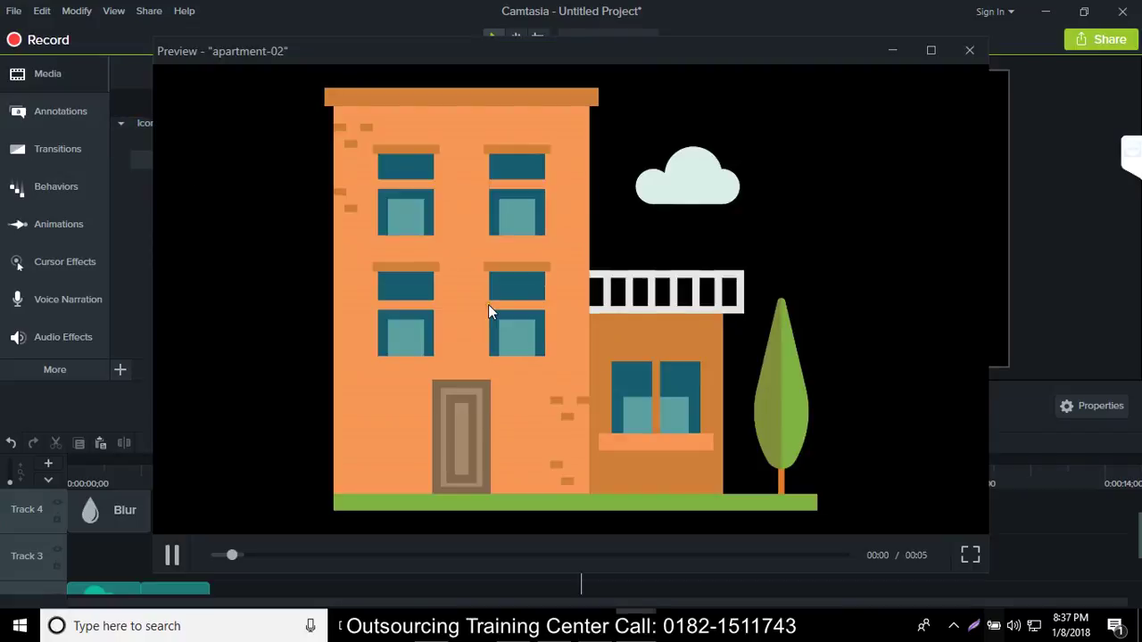
{"action": "left_click", "coordinate": [969, 50]}
- Look through the library's icon and motion graphics folders, and examine the Animated Backgrounds down to redtriangles
{"action": "scroll", "coordinate": [202, 268], "scroll_direction": "down", "scroll_amount": 5}
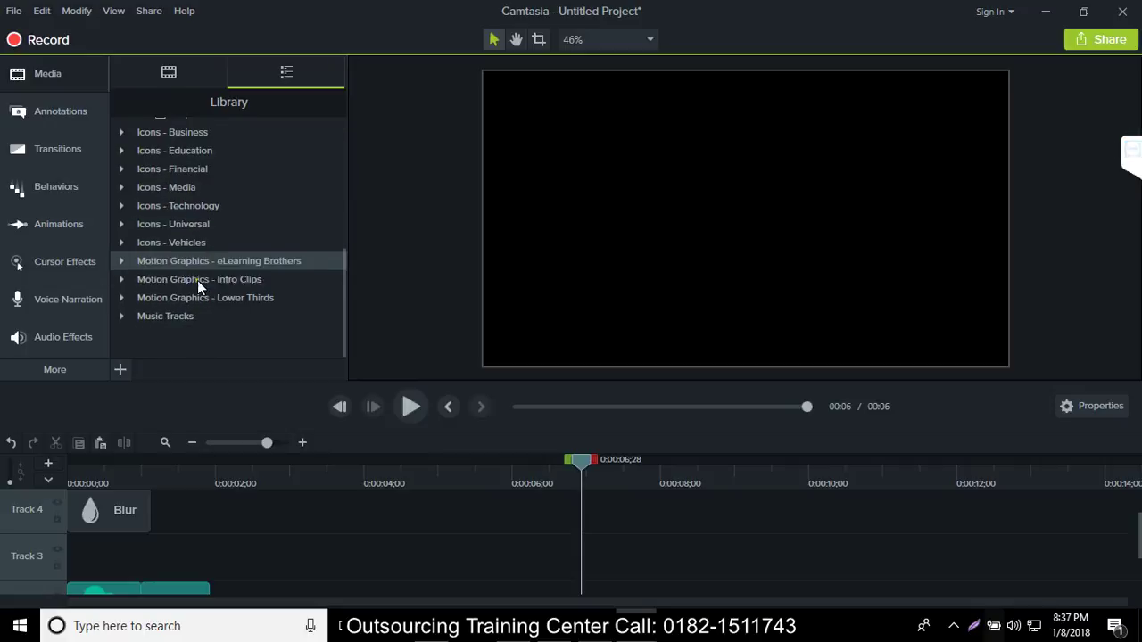
{"action": "scroll", "coordinate": [190, 301], "scroll_direction": "up", "scroll_amount": 3}
{"action": "scroll", "coordinate": [188, 302], "scroll_direction": "down", "scroll_amount": 2}
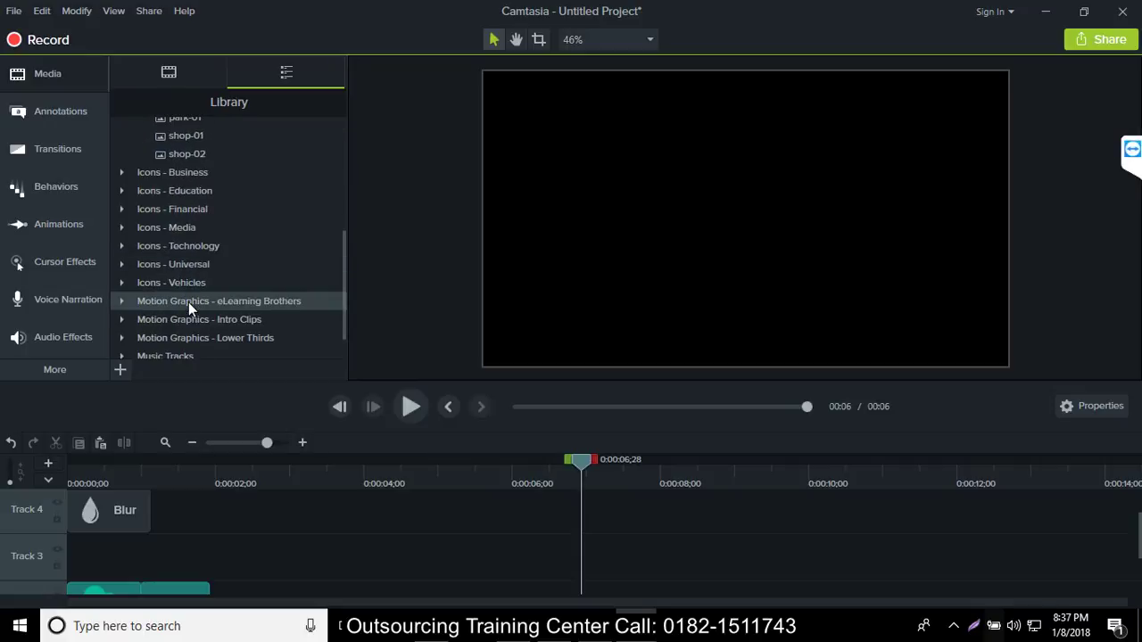
{"action": "left_click", "coordinate": [168, 310]}
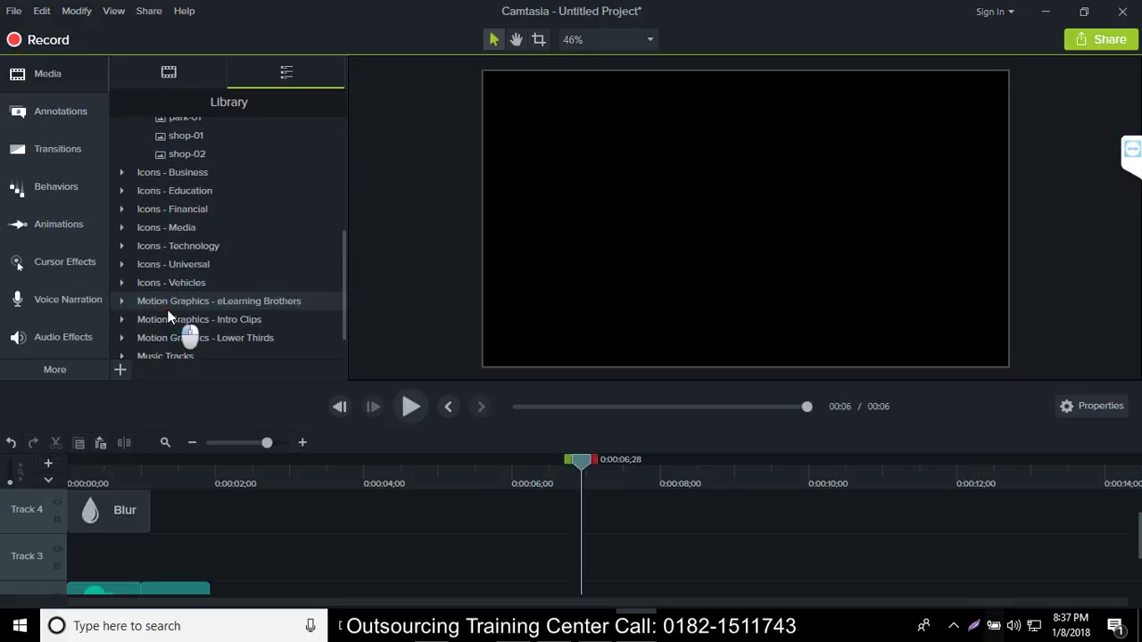
{"action": "scroll", "coordinate": [170, 201], "scroll_direction": "up", "scroll_amount": 6}
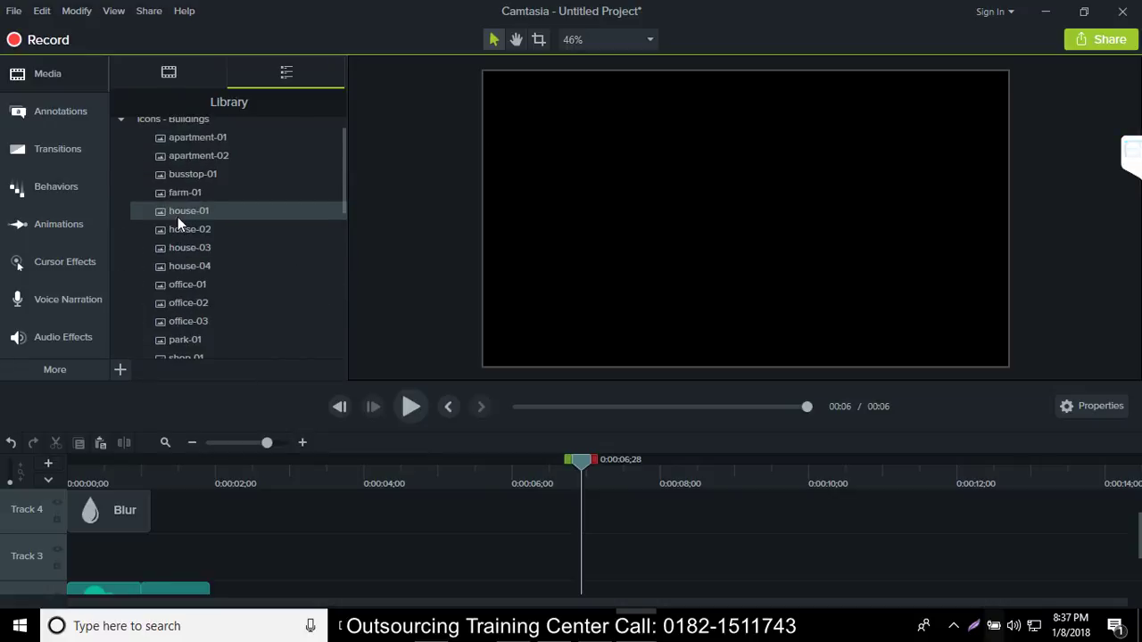
{"action": "scroll", "coordinate": [178, 216], "scroll_direction": "up", "scroll_amount": 1}
{"action": "left_click", "coordinate": [126, 127]}
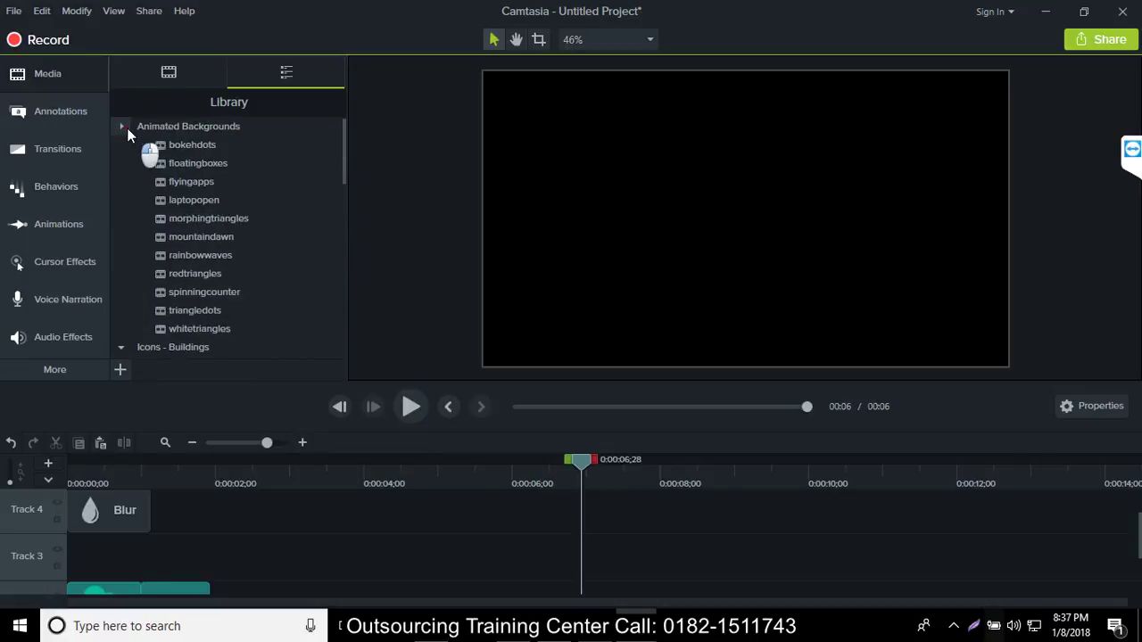
{"action": "left_click", "coordinate": [167, 273]}
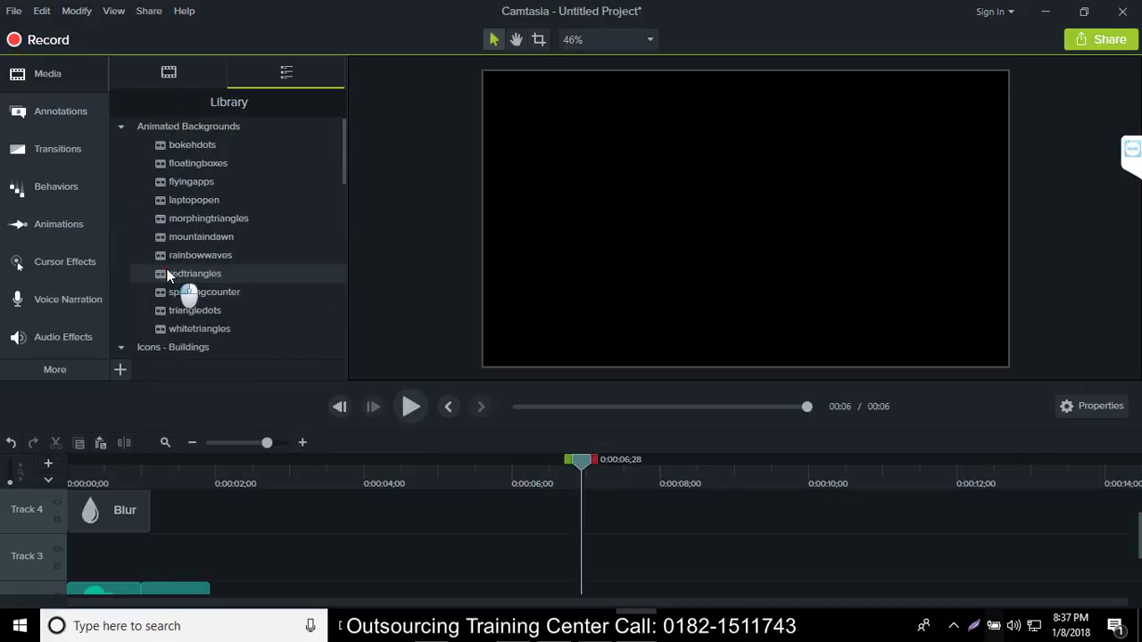
{"action": "left_click", "coordinate": [172, 275]}
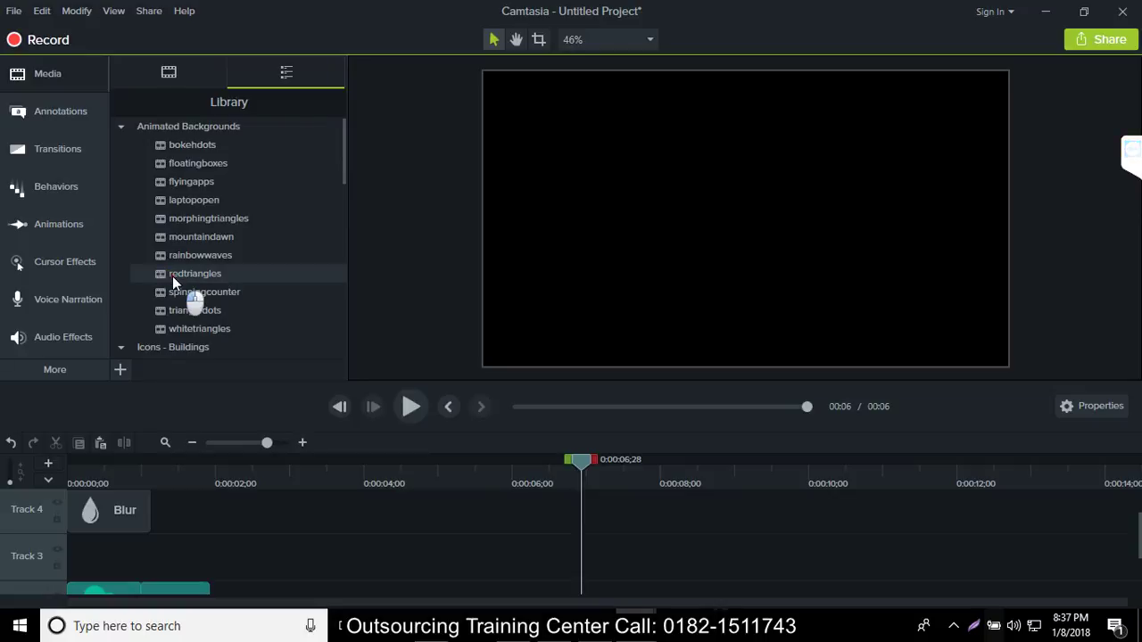
- Add the gearsofsteel music track from the library's Music Tracks folder to the start of Track 3
{"action": "scroll", "coordinate": [183, 285], "scroll_direction": "down", "scroll_amount": 3}
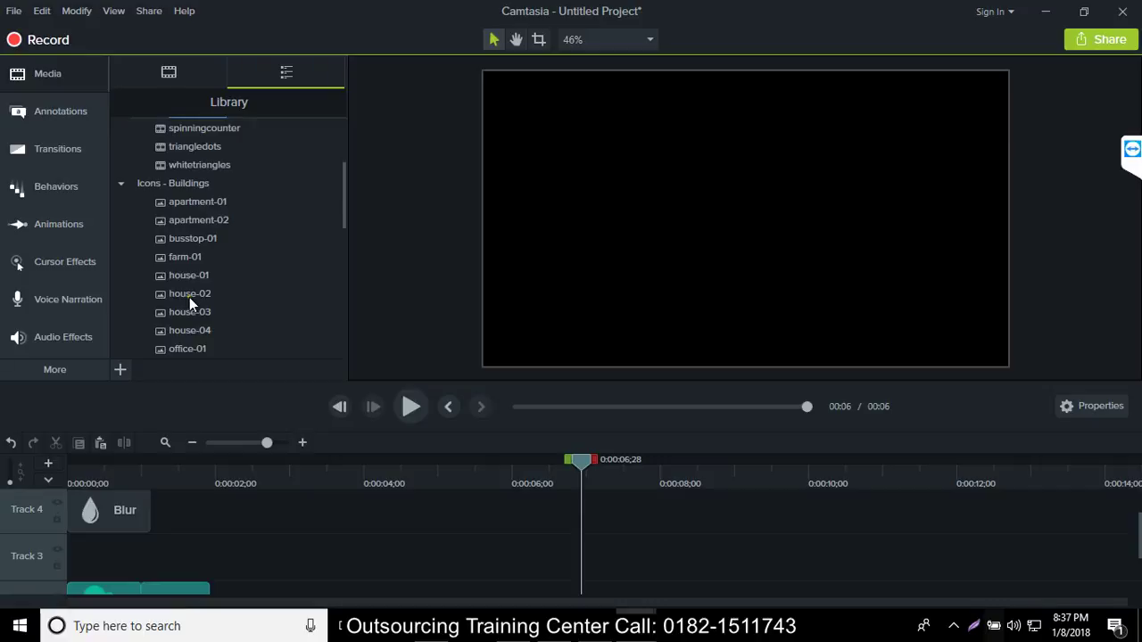
{"action": "scroll", "coordinate": [189, 300], "scroll_direction": "up", "scroll_amount": 1}
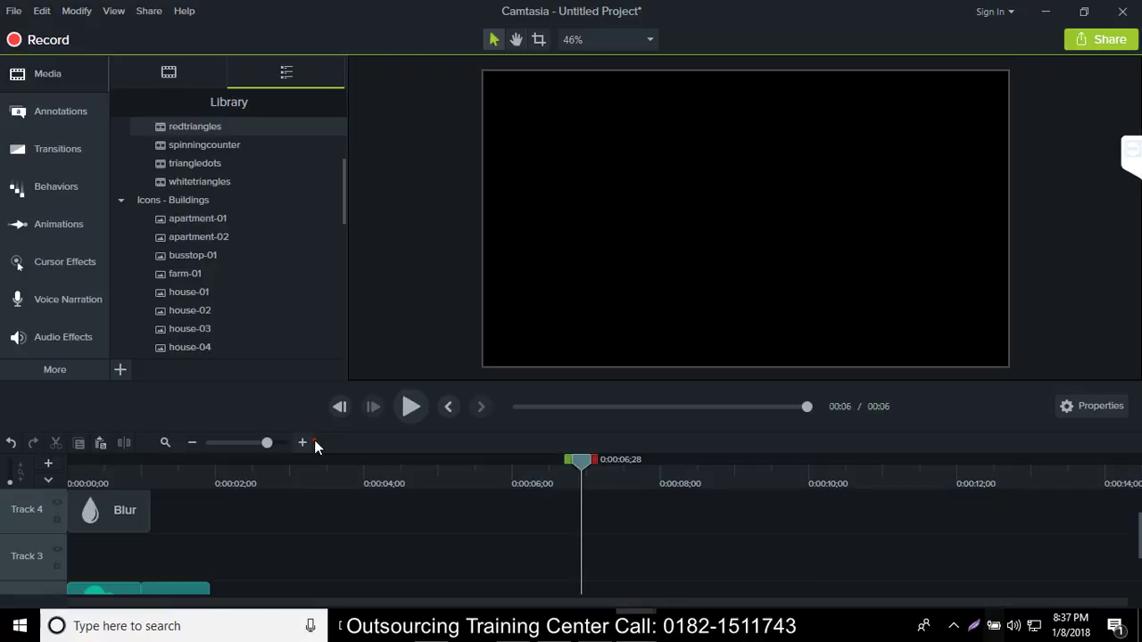
{"action": "scroll", "coordinate": [314, 440], "scroll_direction": "down", "scroll_amount": 2}
{"action": "scroll", "coordinate": [165, 284], "scroll_direction": "down", "scroll_amount": 5}
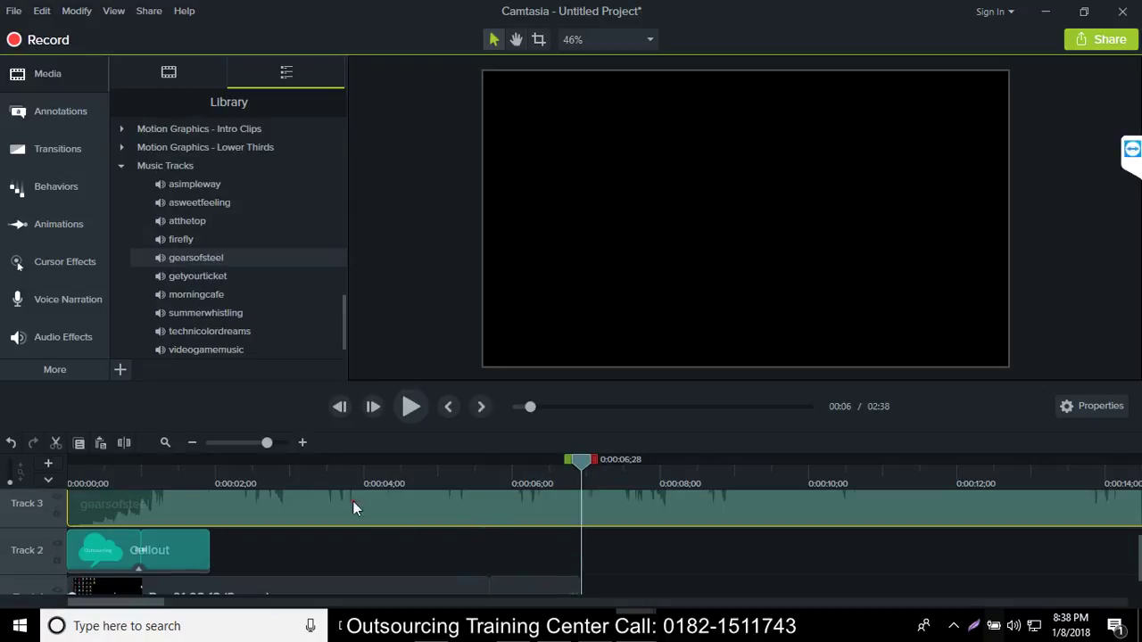
- Split the gearsofsteel clip on Track 3 at 0:00:06;28 and delete the part after the split
{"action": "left_click", "coordinate": [125, 438]}
{"action": "left_click", "coordinate": [666, 507]}
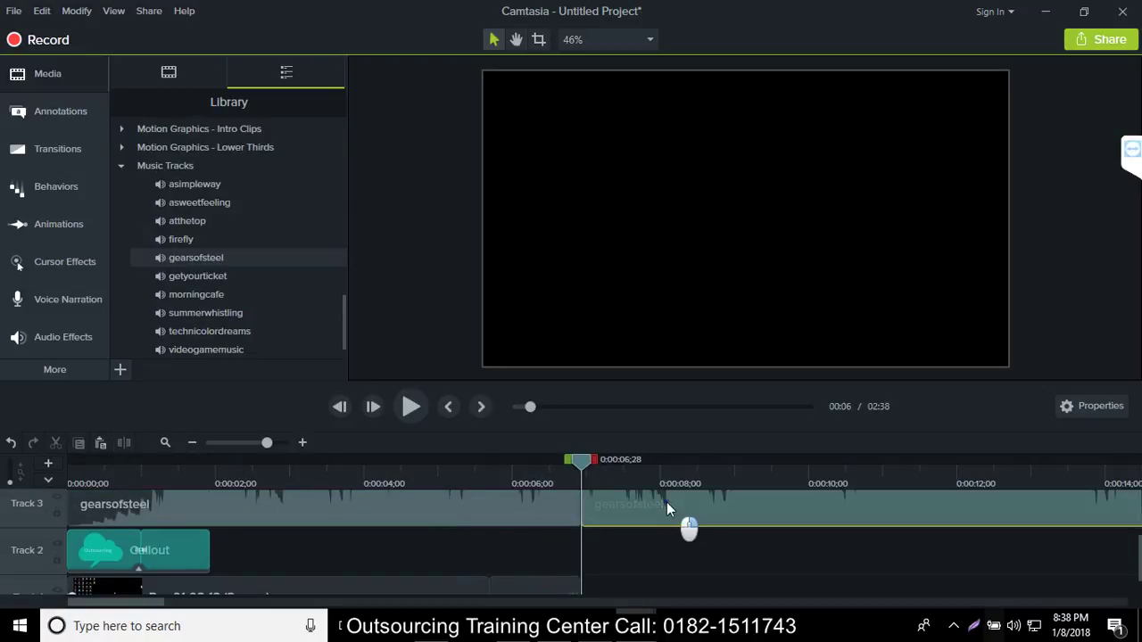
{"action": "right_click", "coordinate": [666, 503]}
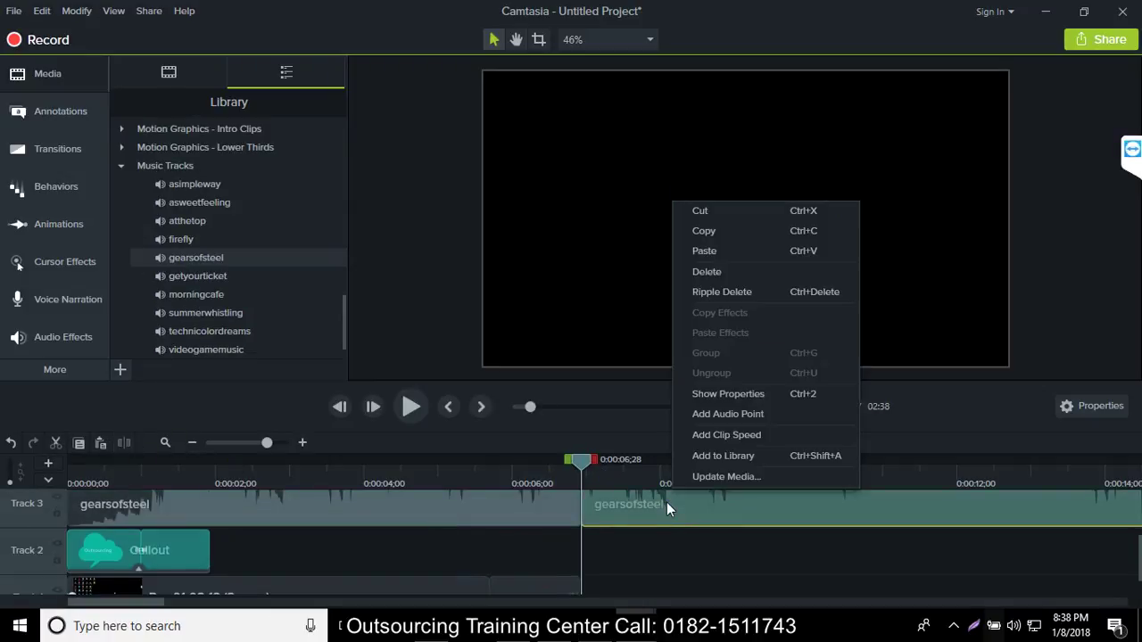
{"action": "left_click", "coordinate": [724, 273]}
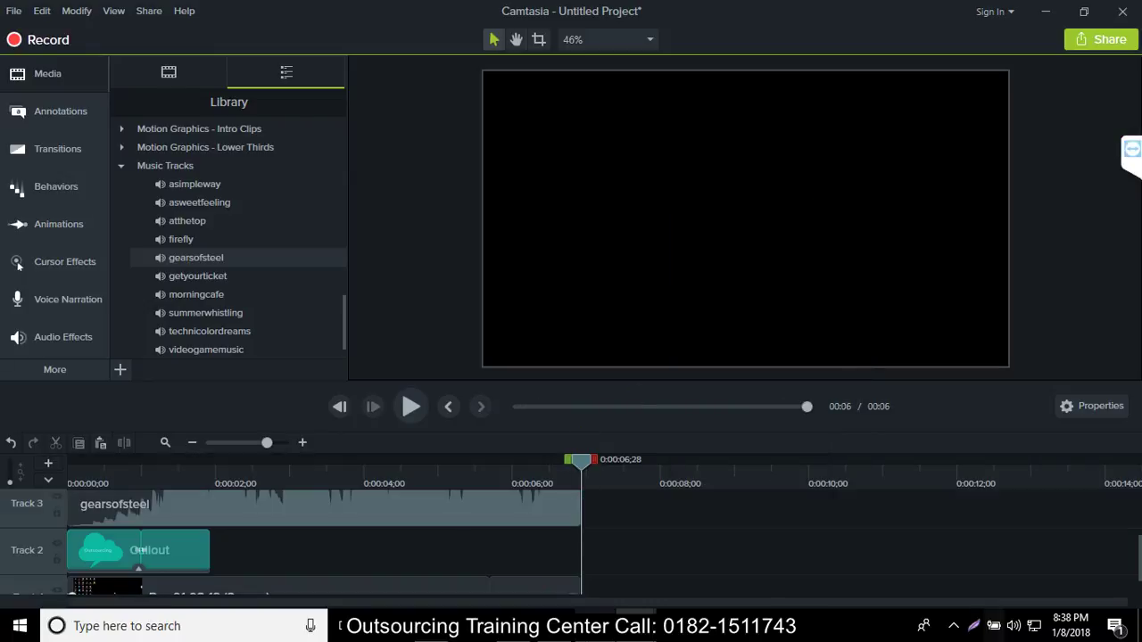
- Bring up the Akira song folder and close it, and check the library's options for adding assets
{"action": "left_click", "coordinate": [431, 626]}
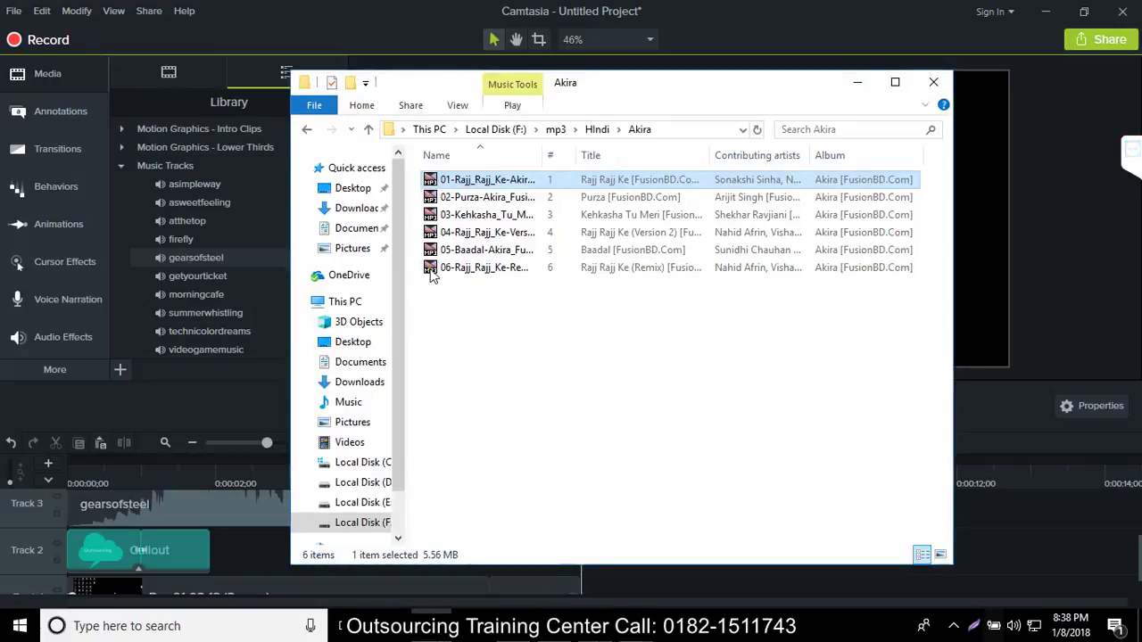
{"action": "left_click", "coordinate": [934, 83]}
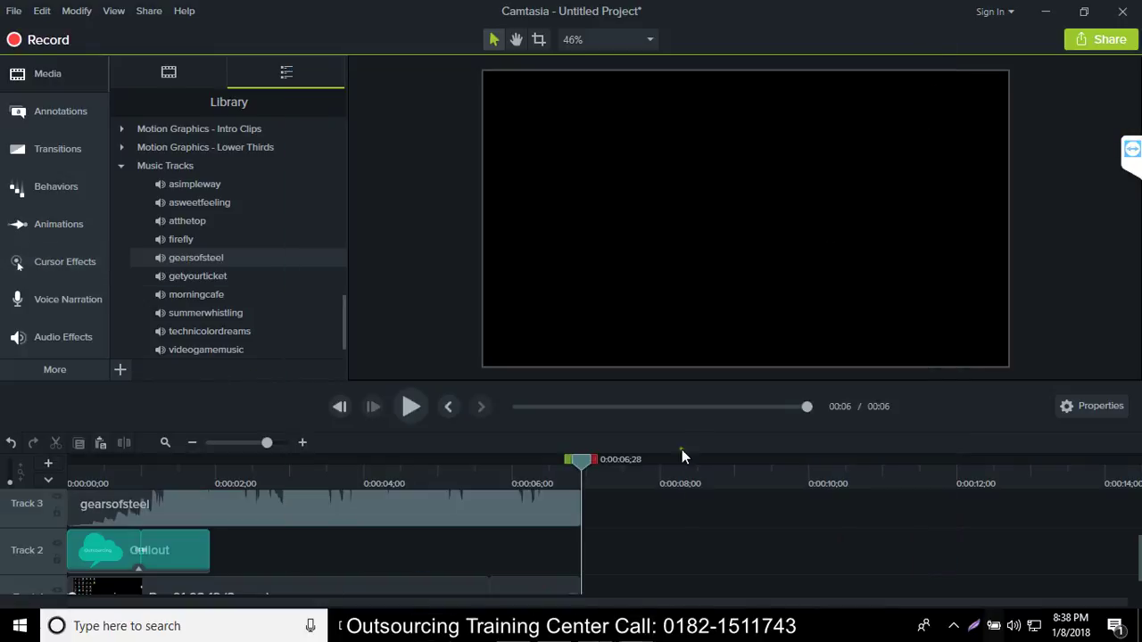
{"action": "left_click", "coordinate": [118, 373]}
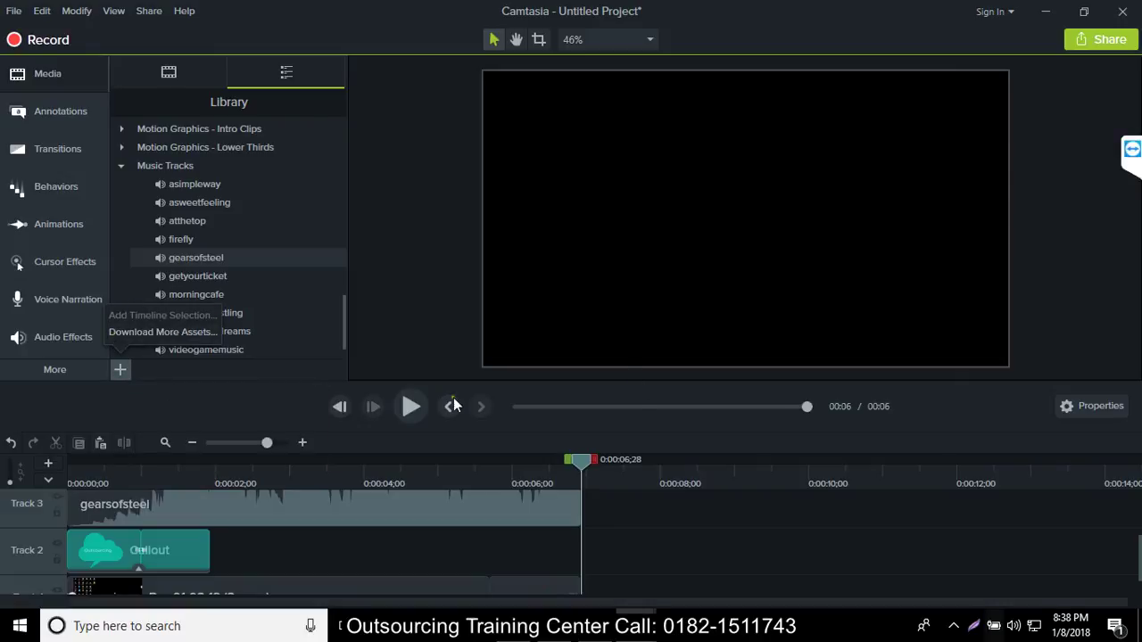
- Play the timeline from the beginning to hear the music, pause at about 3 seconds and look over the tracks
{"action": "left_click_drag", "start_coordinate": [582, 460], "coordinate": [471, 461]}
{"action": "left_click", "coordinate": [73, 460]}
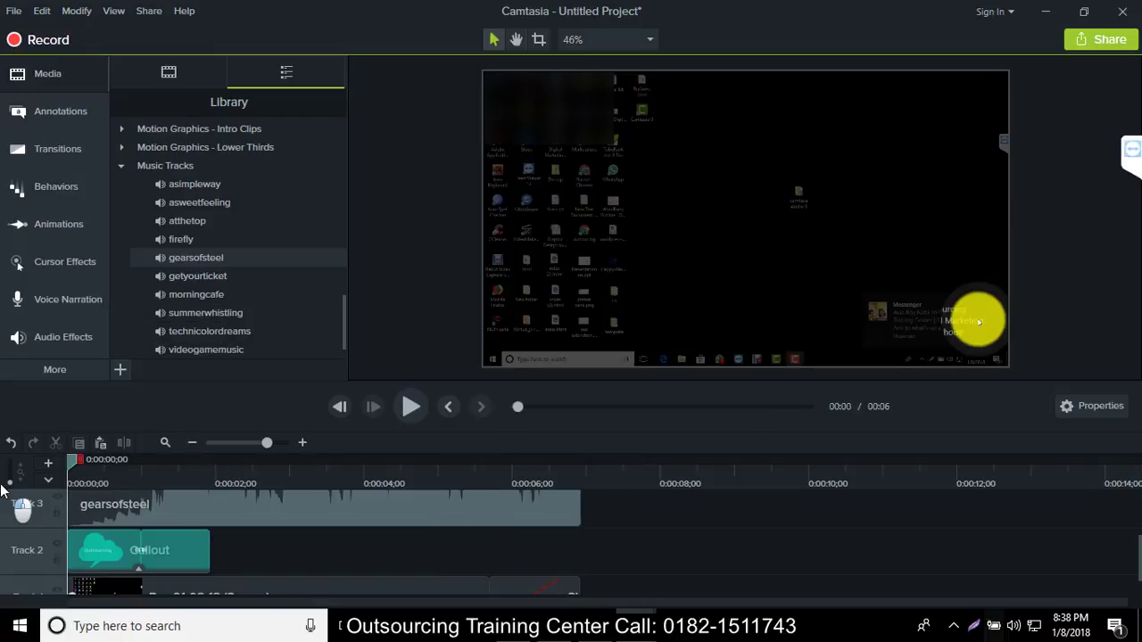
{"action": "left_click", "coordinate": [410, 407]}
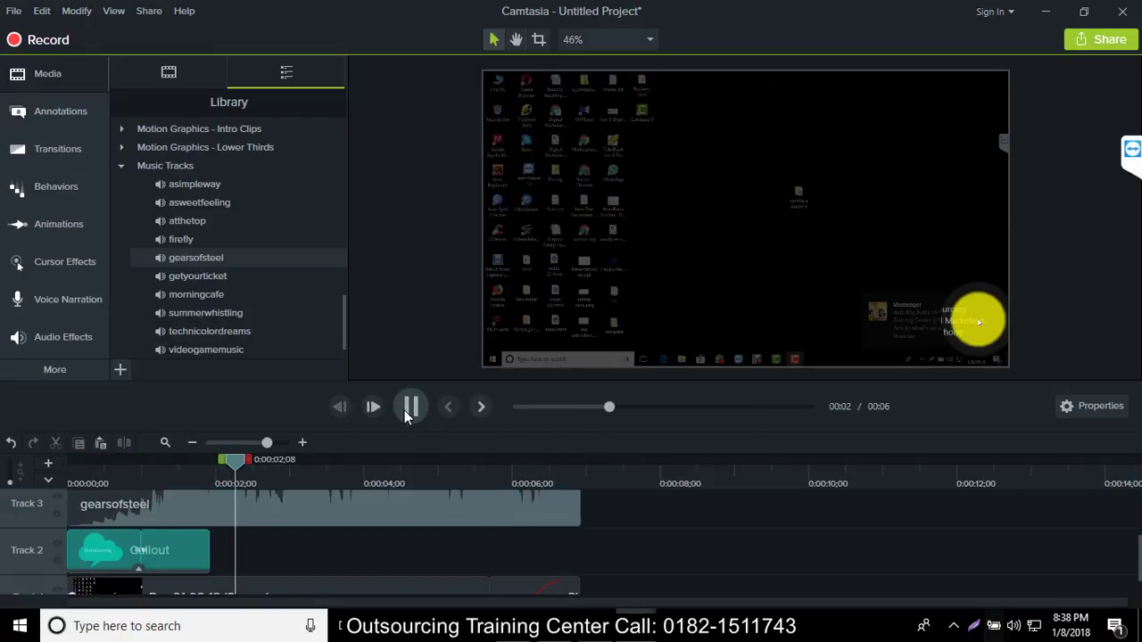
{"action": "left_click", "coordinate": [418, 411]}
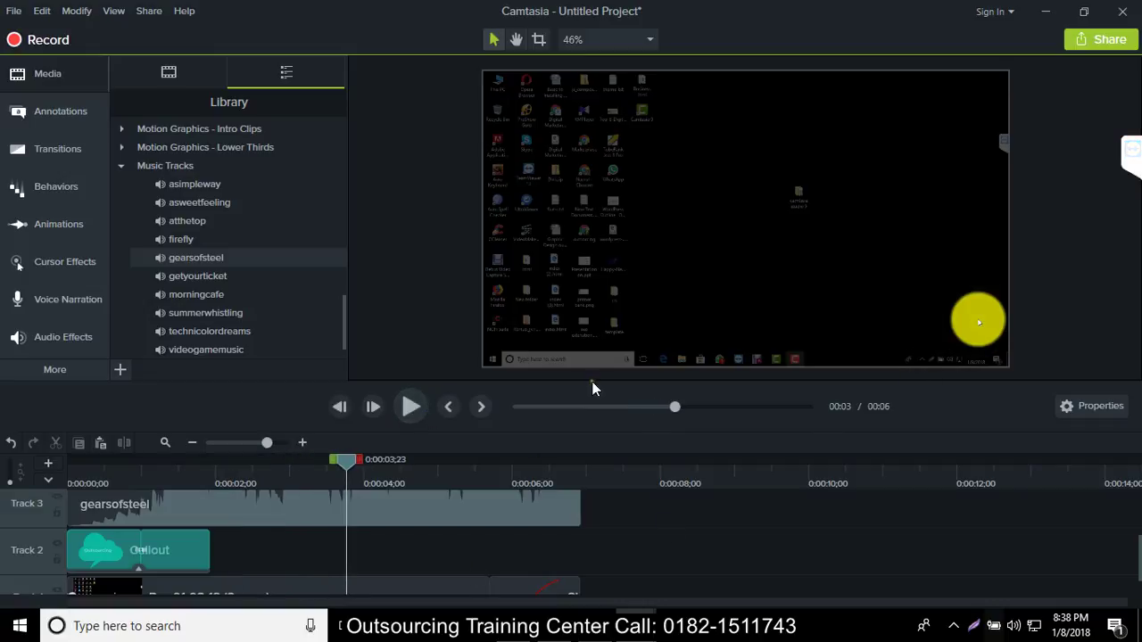
{"action": "scroll", "coordinate": [363, 558], "scroll_direction": "down", "scroll_amount": 1}
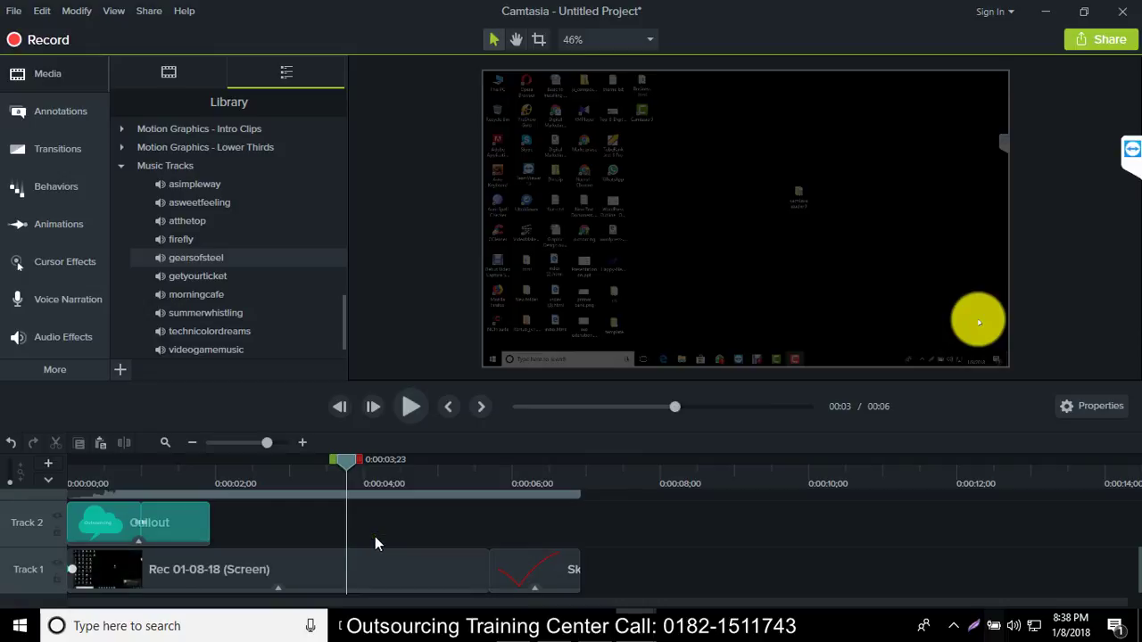
{"action": "scroll", "coordinate": [375, 544], "scroll_direction": "up", "scroll_amount": 2}
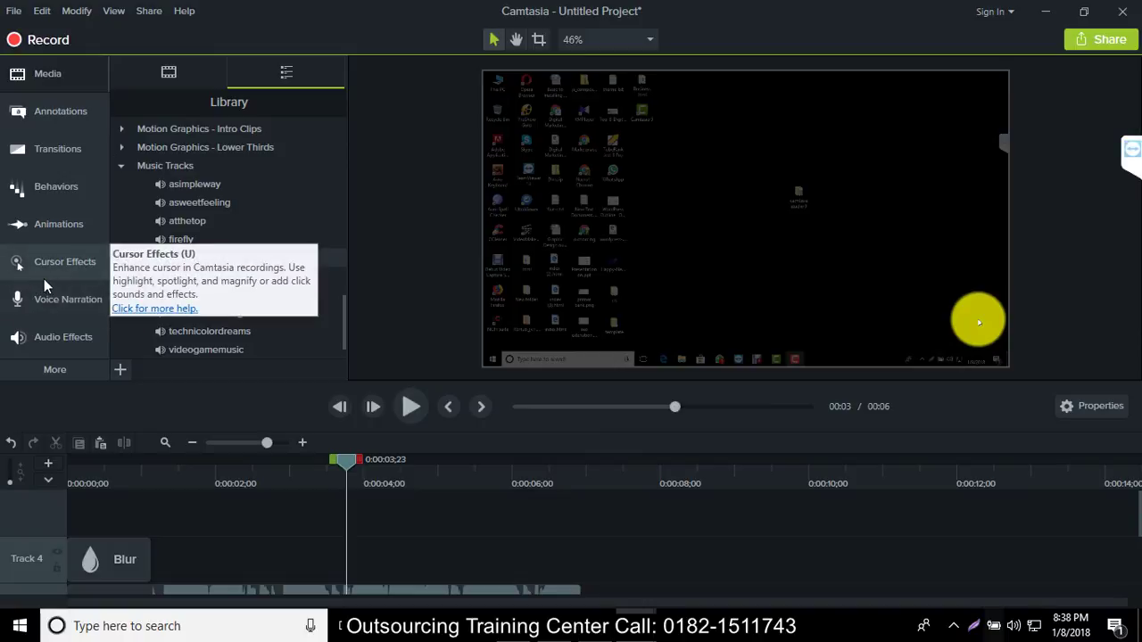
- Start producing the video as a local file with custom production settings, choosing the WMV - Windows Media video format
{"action": "left_click", "coordinate": [153, 10]}
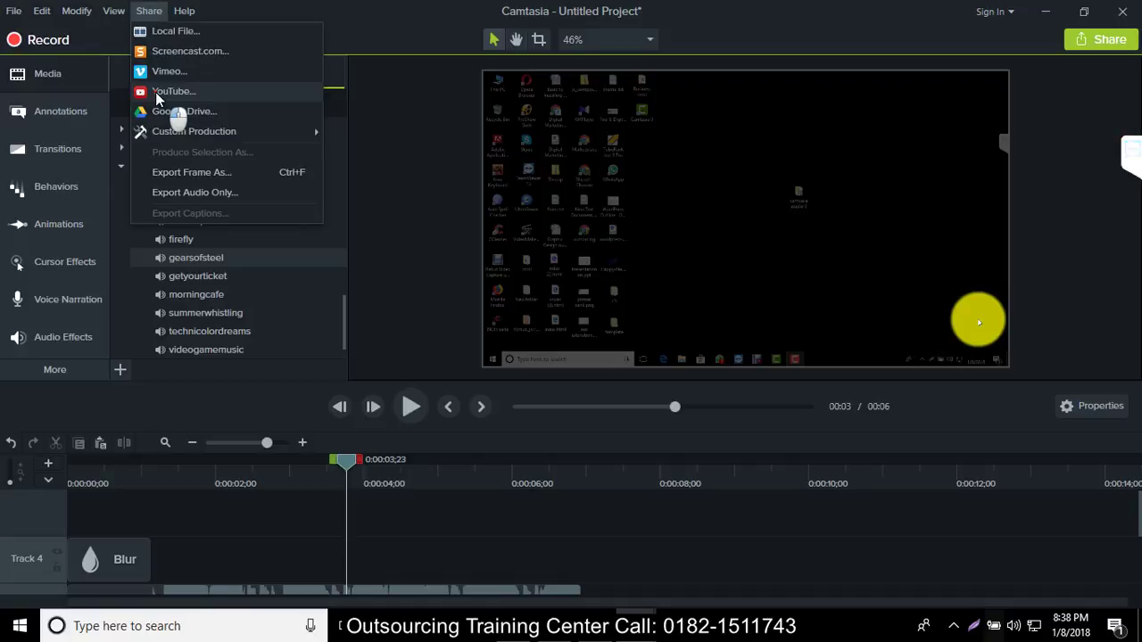
{"action": "left_click", "coordinate": [180, 36]}
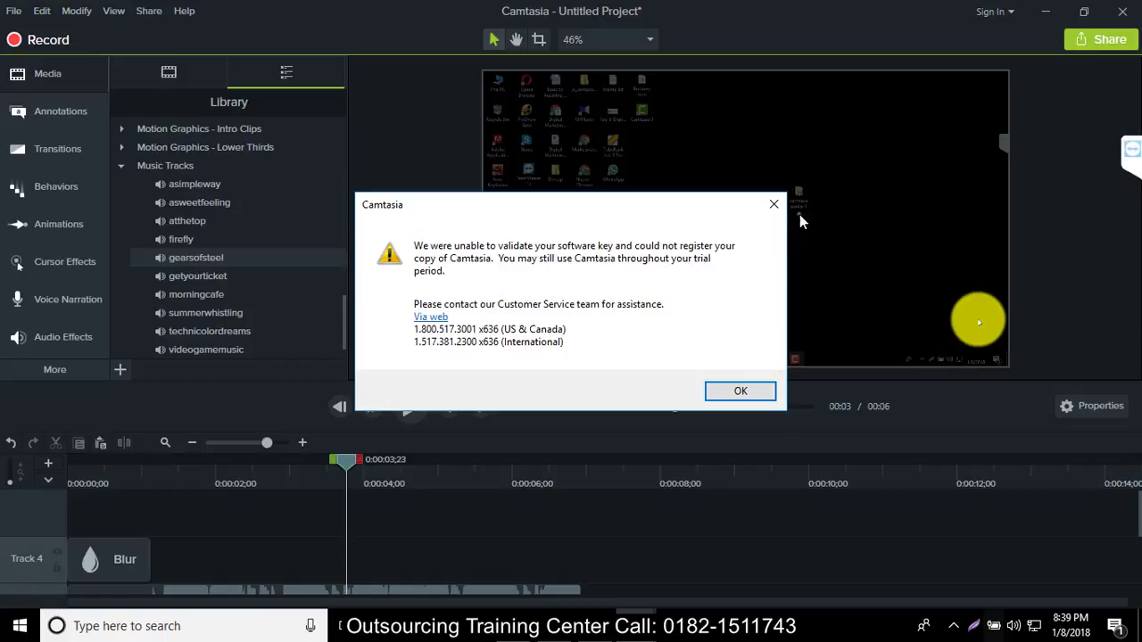
{"action": "left_click", "coordinate": [774, 205]}
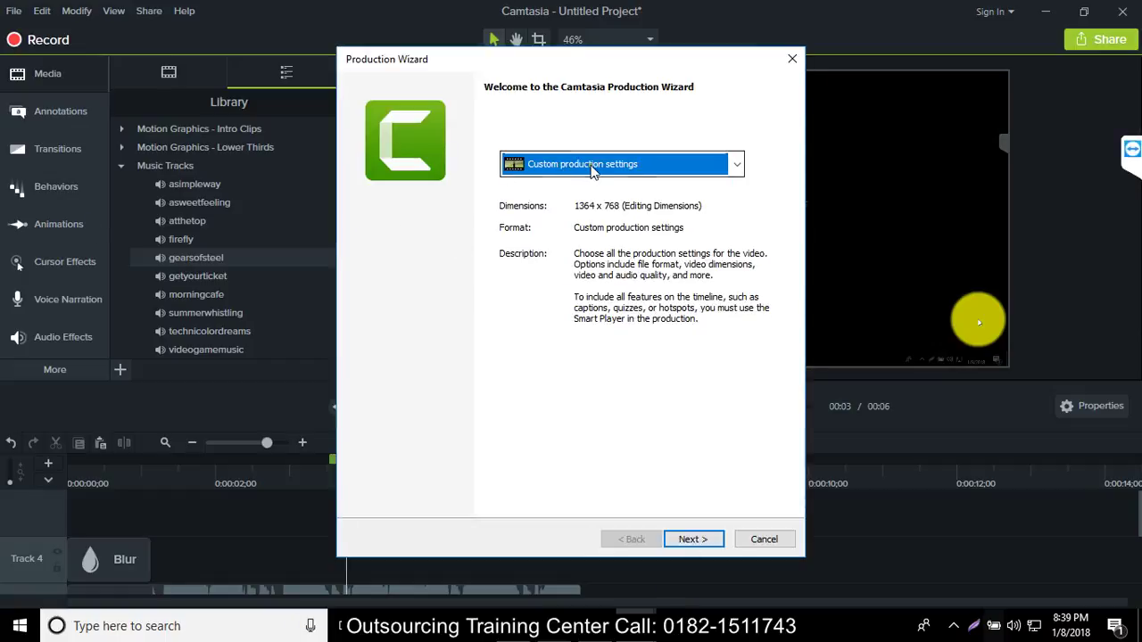
{"action": "left_click", "coordinate": [683, 538]}
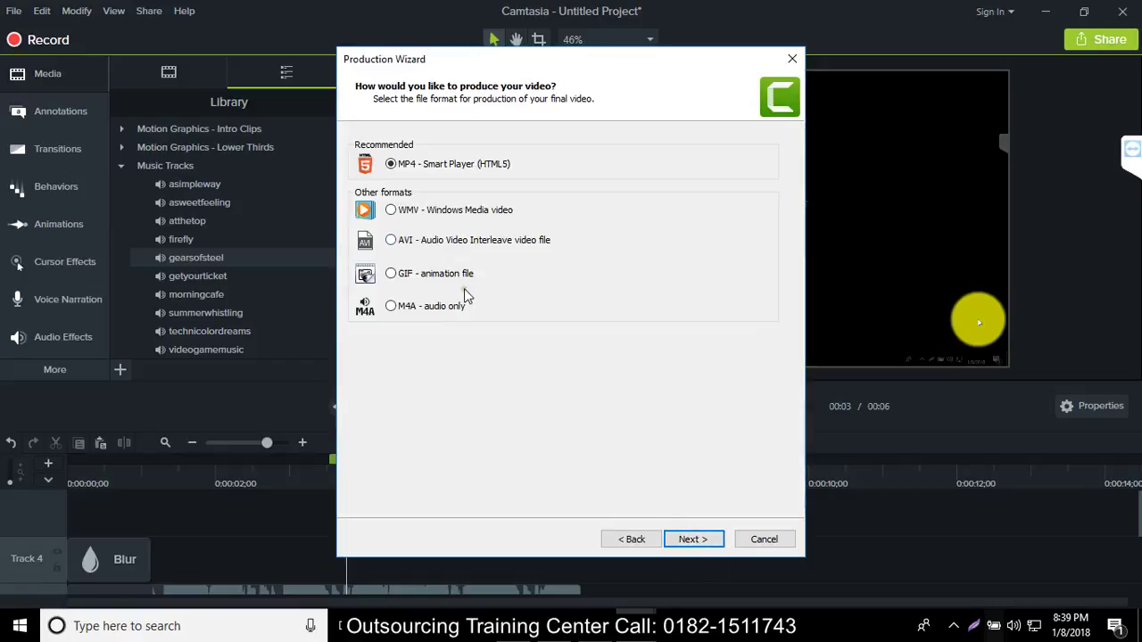
{"action": "left_click", "coordinate": [395, 212]}
{"action": "left_click", "coordinate": [695, 555]}
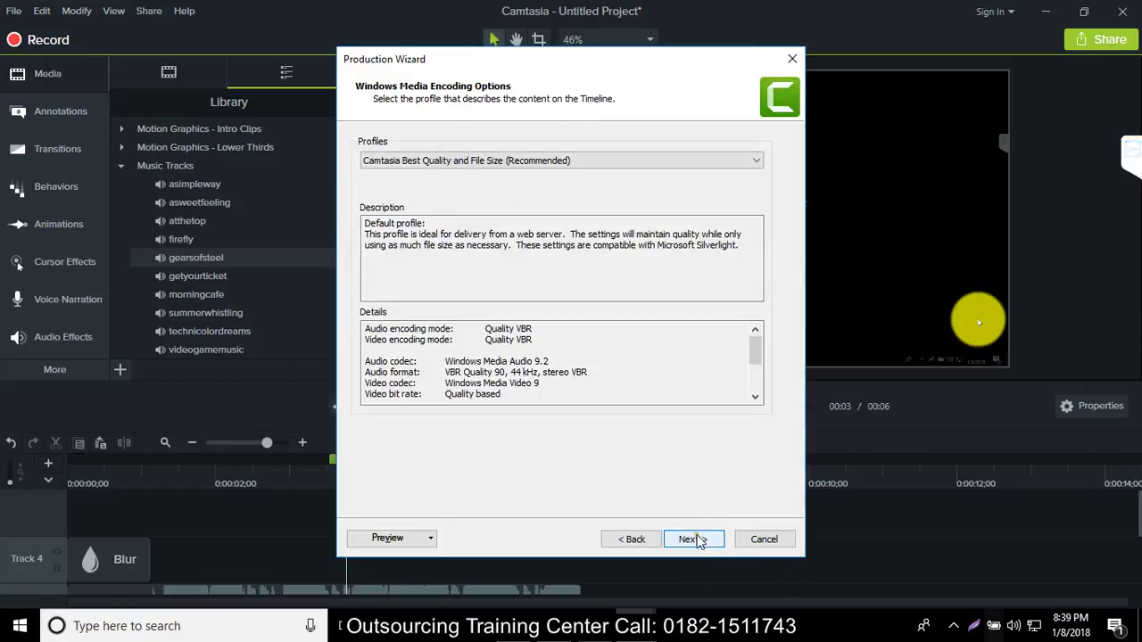
- Produce the video with the default encoding profile, current video size and default video options, entering a person's first name as the production name
{"action": "left_click", "coordinate": [695, 539]}
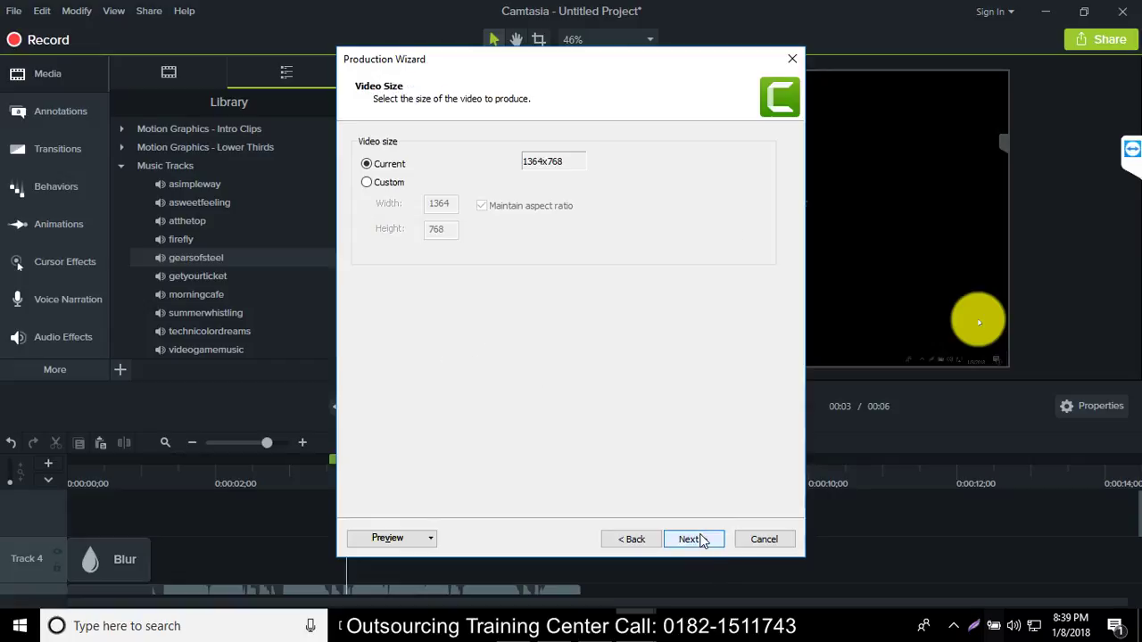
{"action": "left_click", "coordinate": [694, 539]}
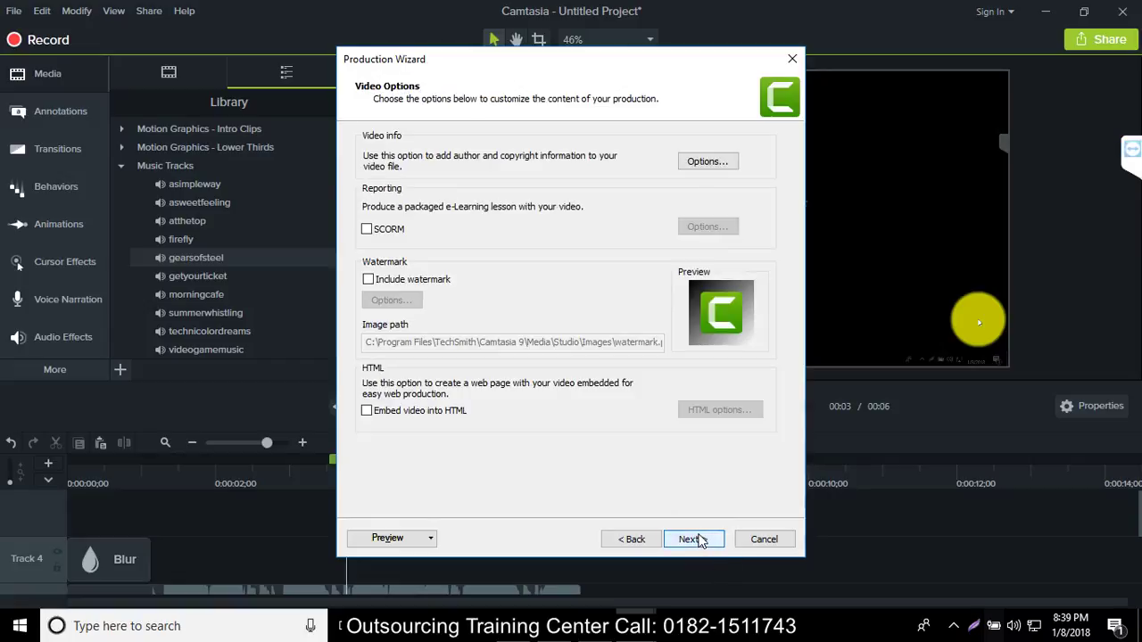
{"action": "left_click", "coordinate": [694, 539]}
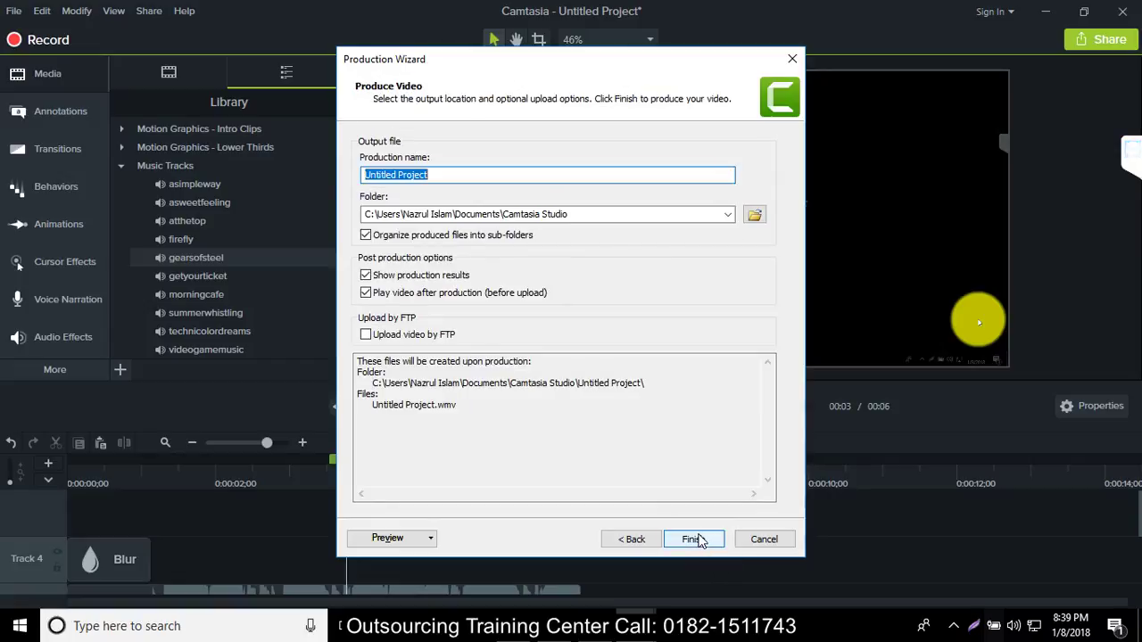
{"action": "type", "text": "nazrul"}
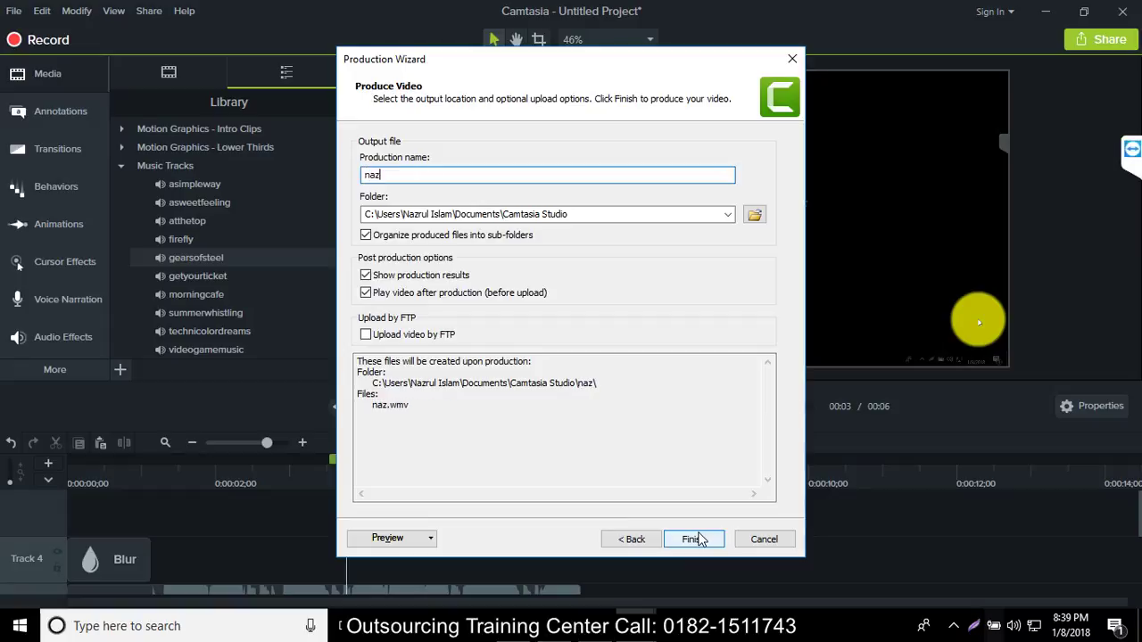
{"action": "left_click", "coordinate": [695, 538]}
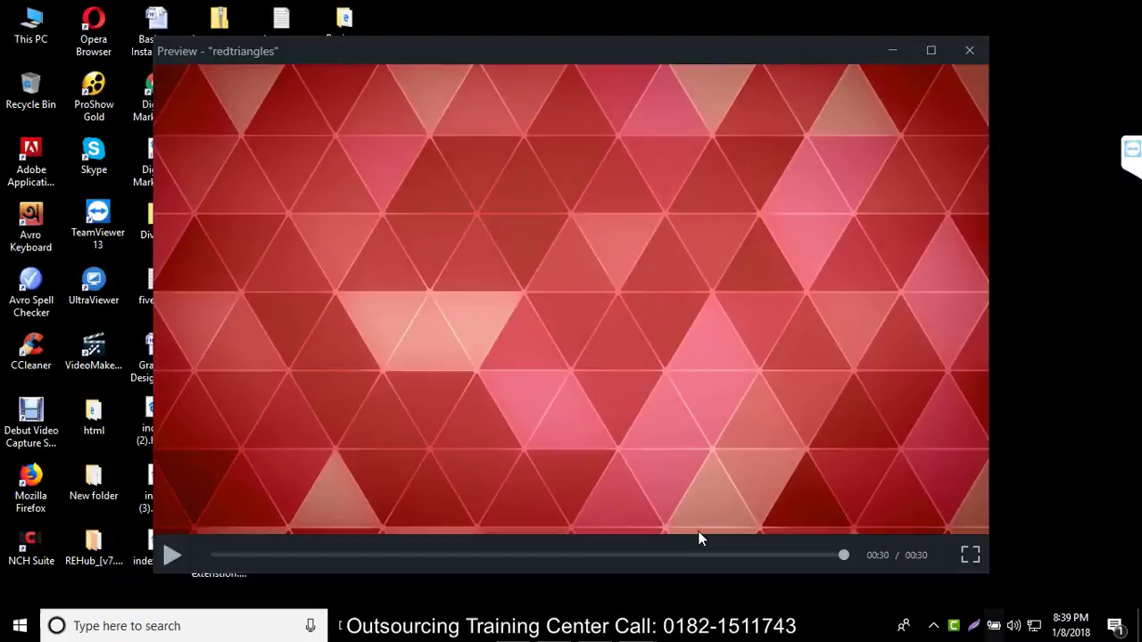
{"action": "left_click", "coordinate": [981, 52]}
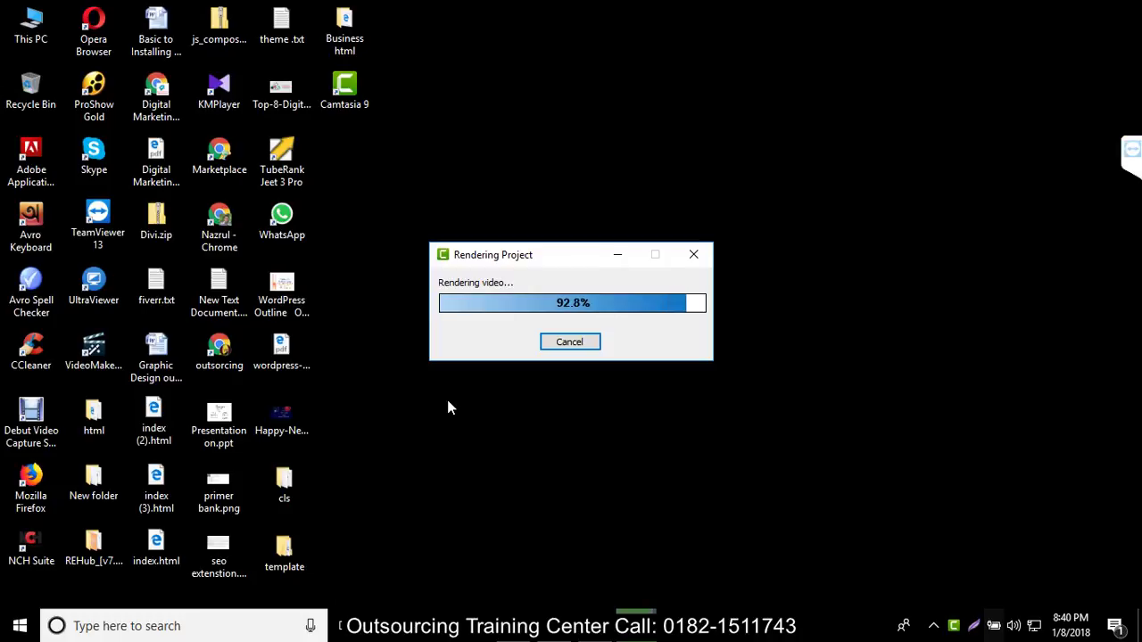
- Bring up the Documents folder from This PC to look for the produced video's location
{"action": "double_click", "coordinate": [40, 29]}
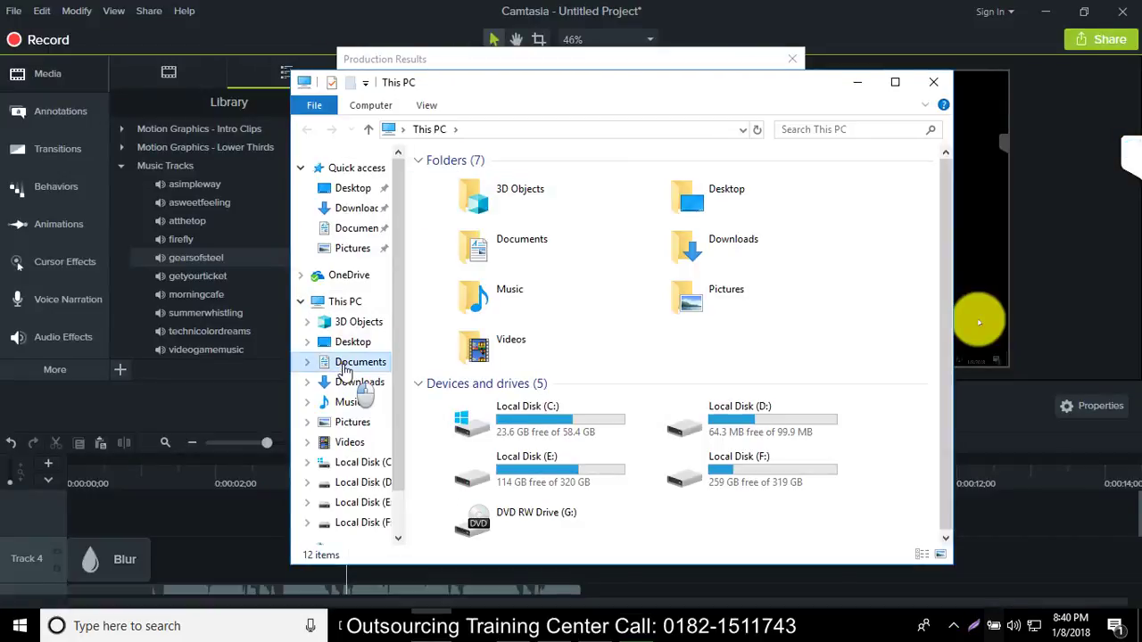
{"action": "left_click", "coordinate": [360, 361]}
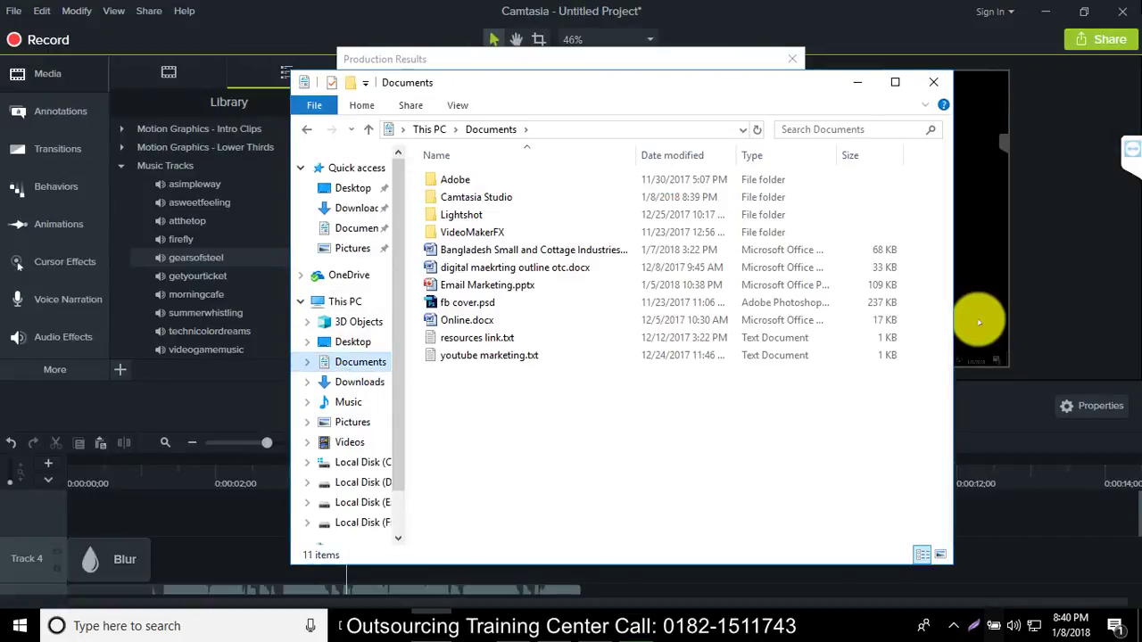
{"action": "left_click", "coordinate": [933, 82]}
- Finish the production results and close Camtasia without saving the changes to the project file
{"action": "left_click", "coordinate": [690, 539]}
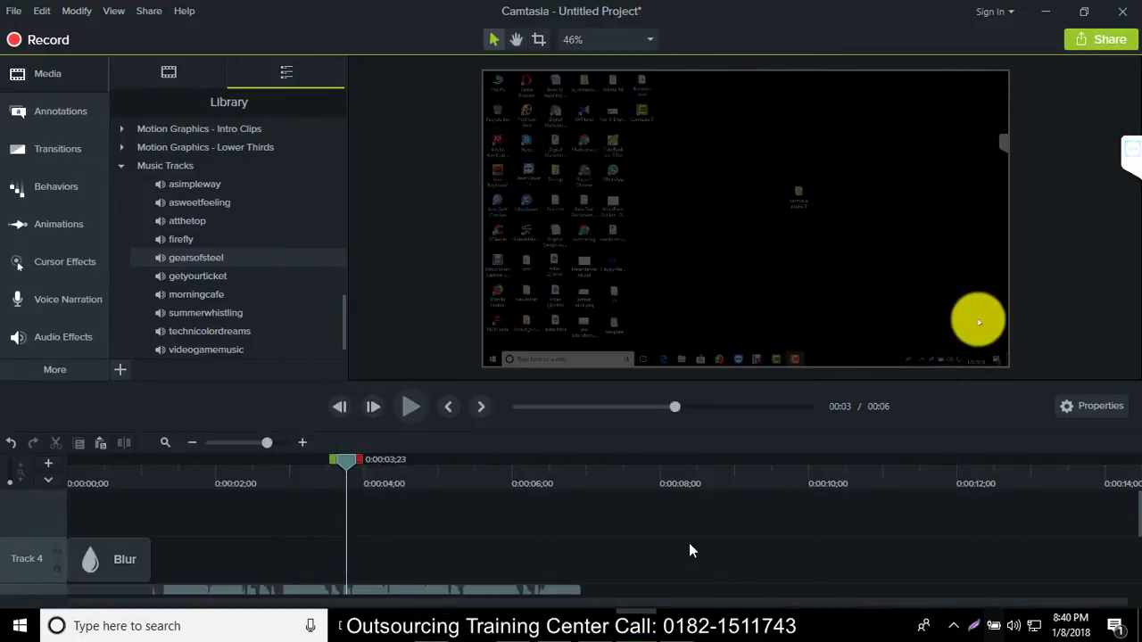
{"action": "left_click", "coordinate": [1123, 10]}
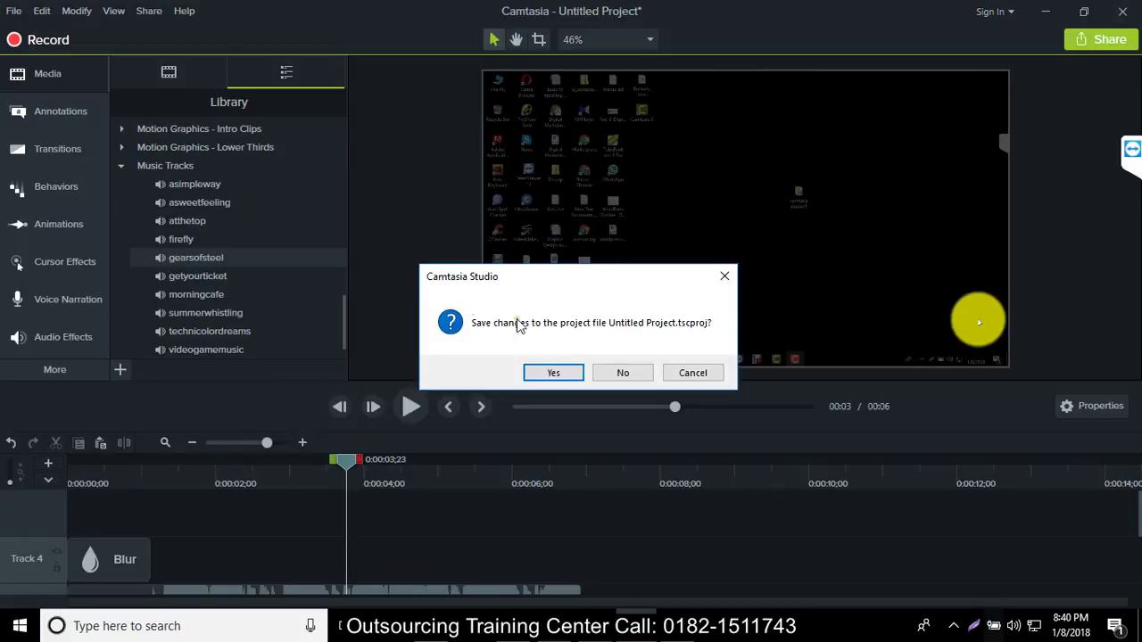
{"action": "left_click", "coordinate": [632, 375]}
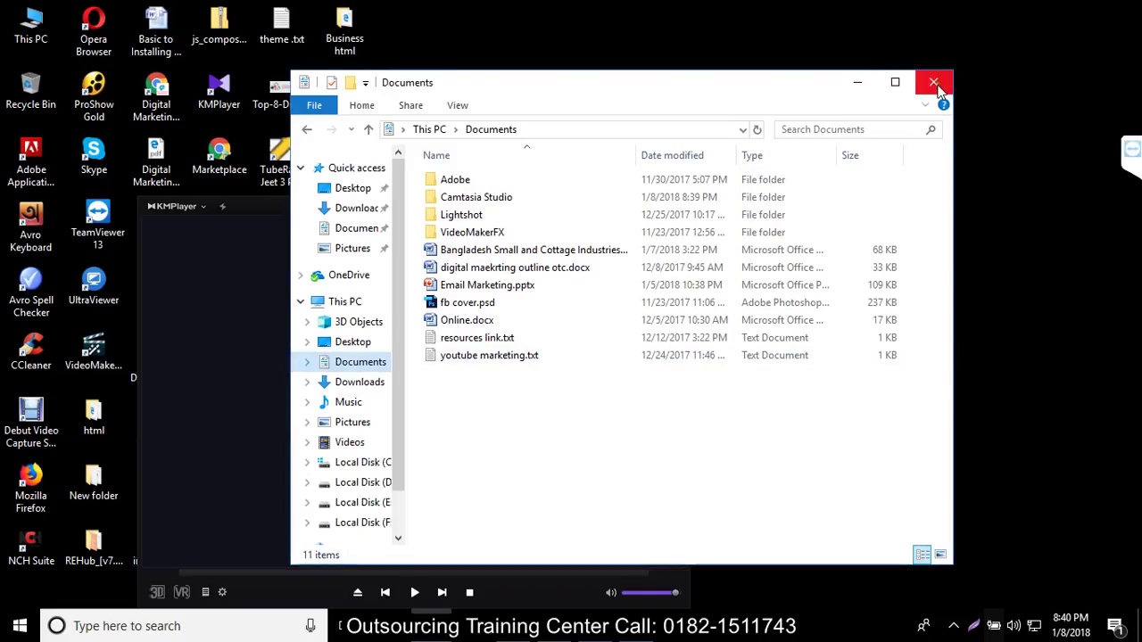
- Play the produced WMV file from its subfolder in Camtasia Studio with Windows Media Player, and close the player and the folder
{"action": "double_click", "coordinate": [480, 200]}
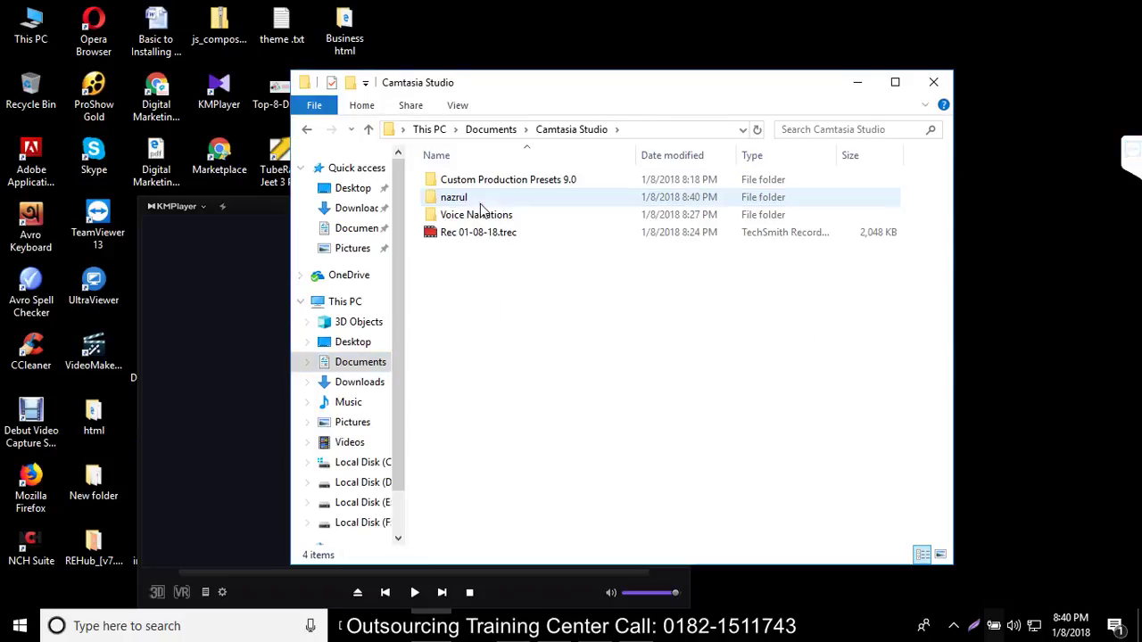
{"action": "double_click", "coordinate": [479, 197]}
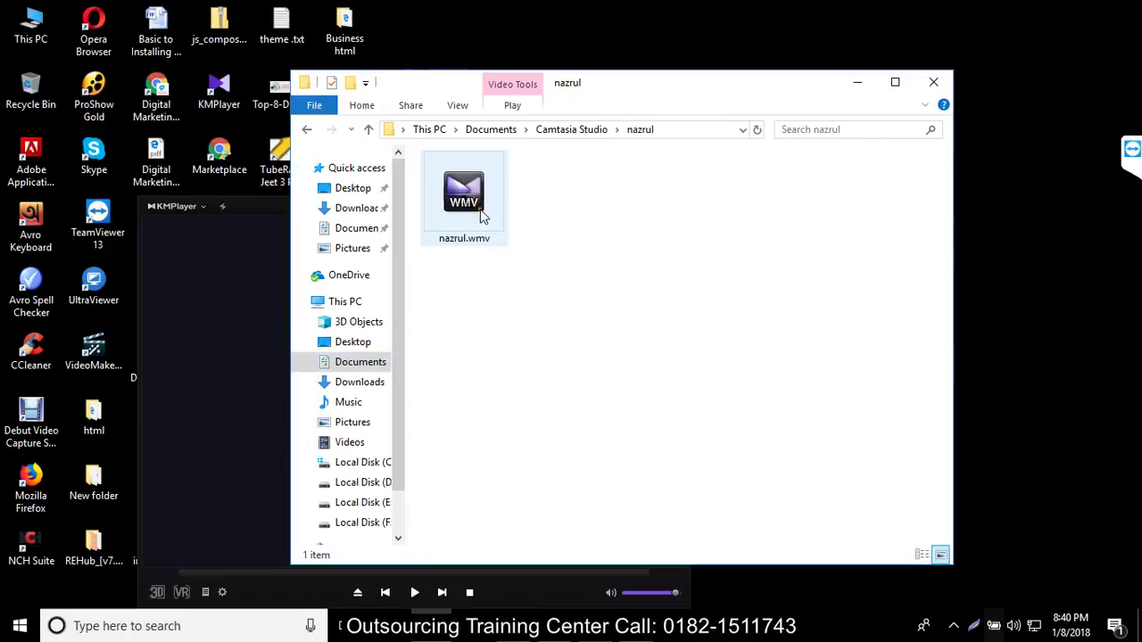
{"action": "left_click", "coordinate": [479, 214]}
{"action": "right_click", "coordinate": [476, 208]}
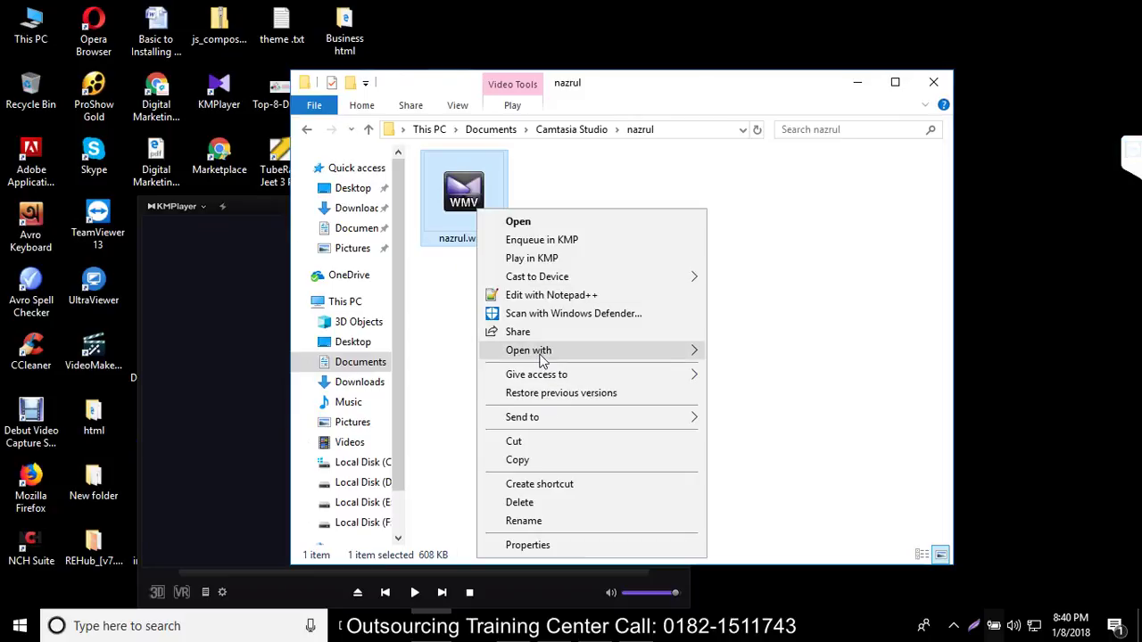
{"action": "mouse_move", "coordinate": [544, 352]}
{"action": "left_click", "coordinate": [763, 405]}
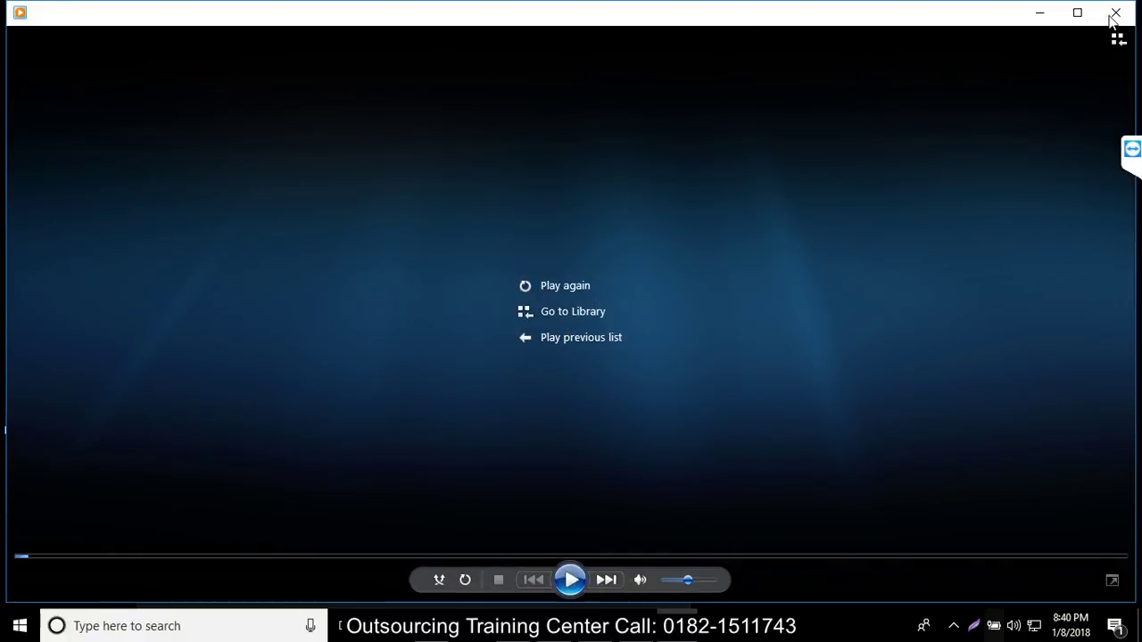
{"action": "left_click", "coordinate": [1115, 15]}
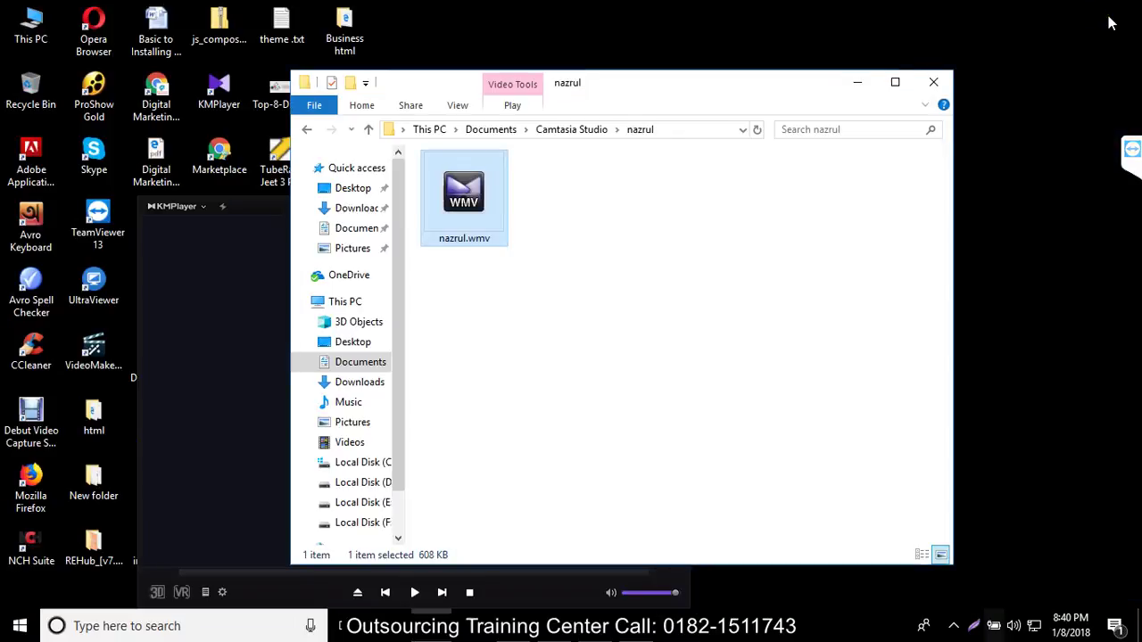
{"action": "left_click", "coordinate": [934, 82]}
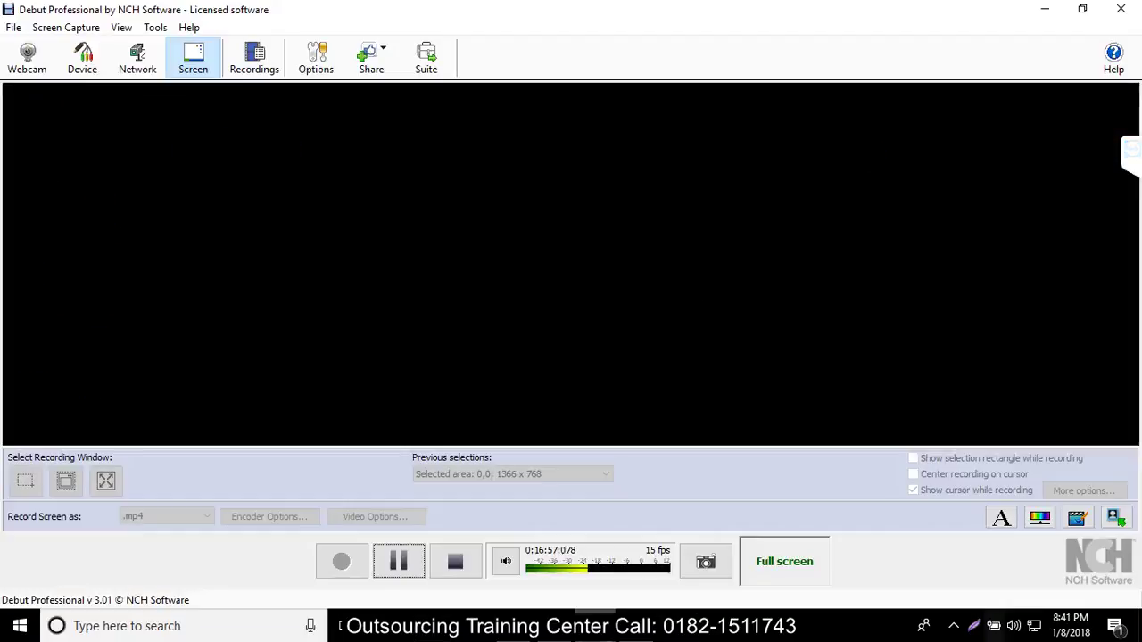